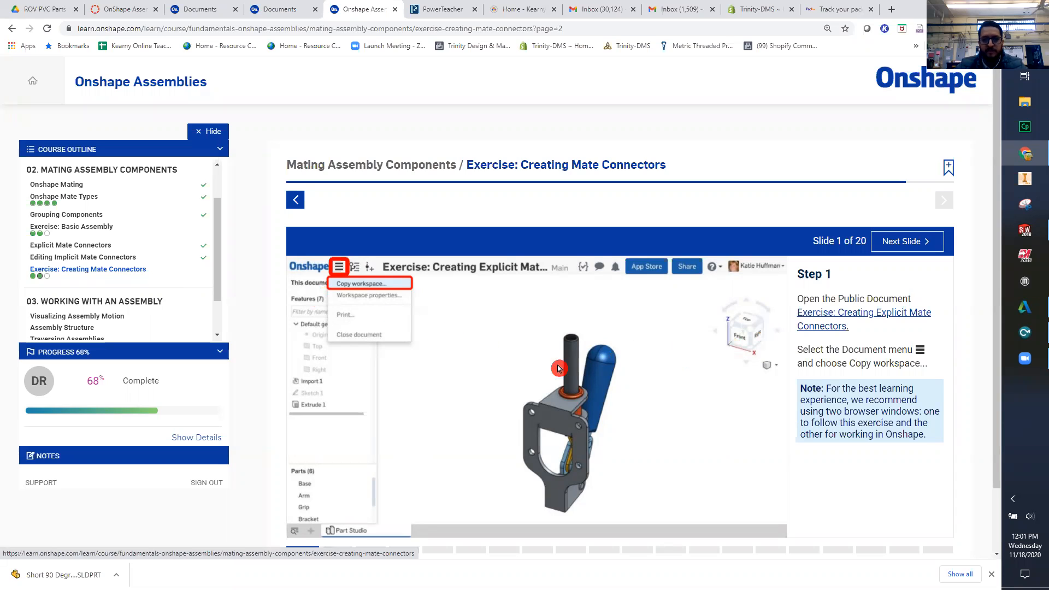
- Open the public document "Exercise: Creating Explicit Mate Connectors" linked in Step 1 of the course exercise
left_click(695, 403)
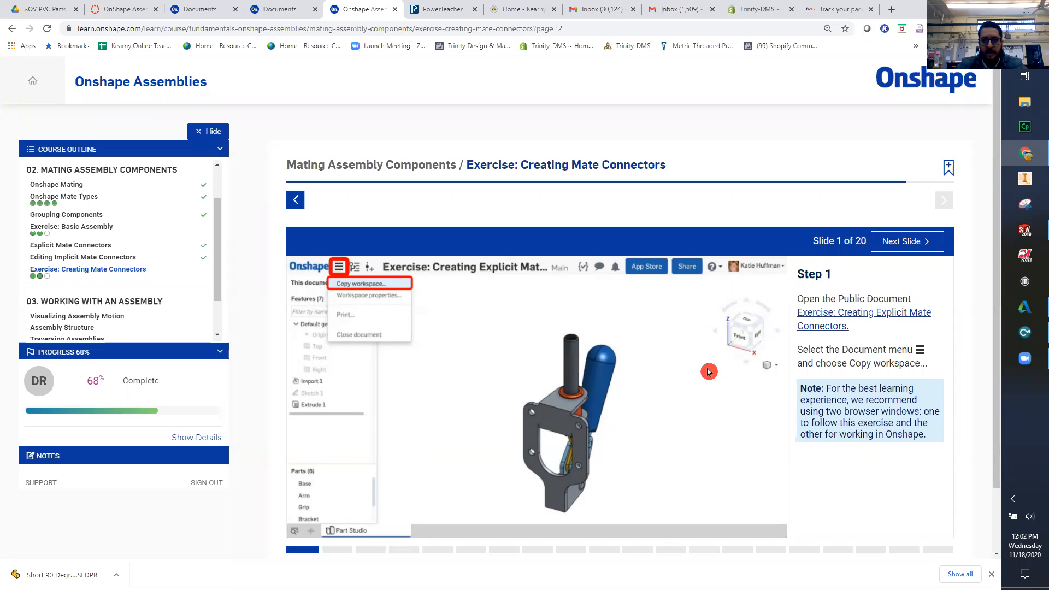
key("ctrl")
key("ctrl")
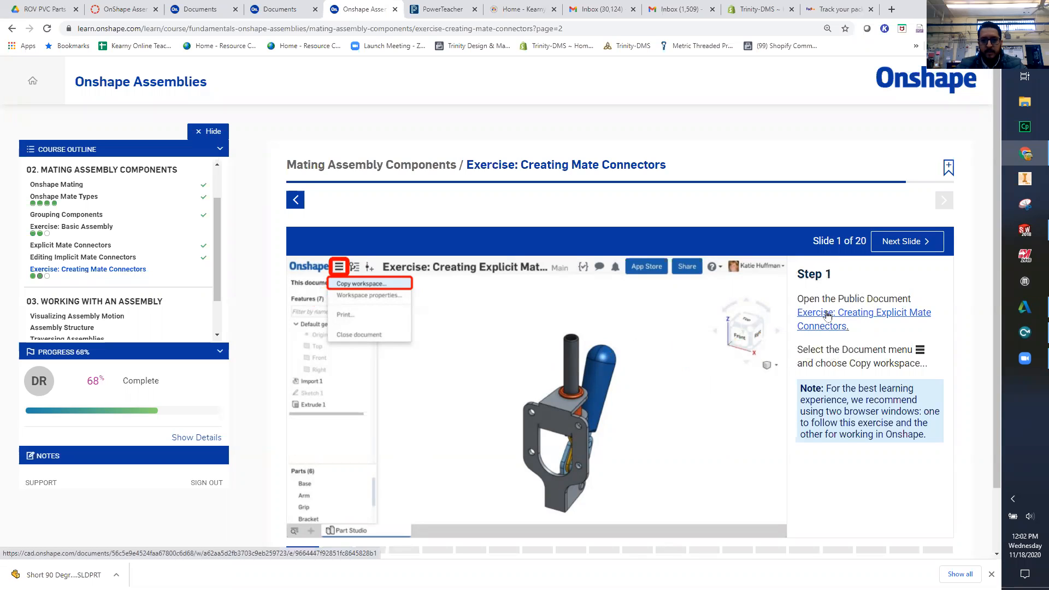
left_click(827, 315)
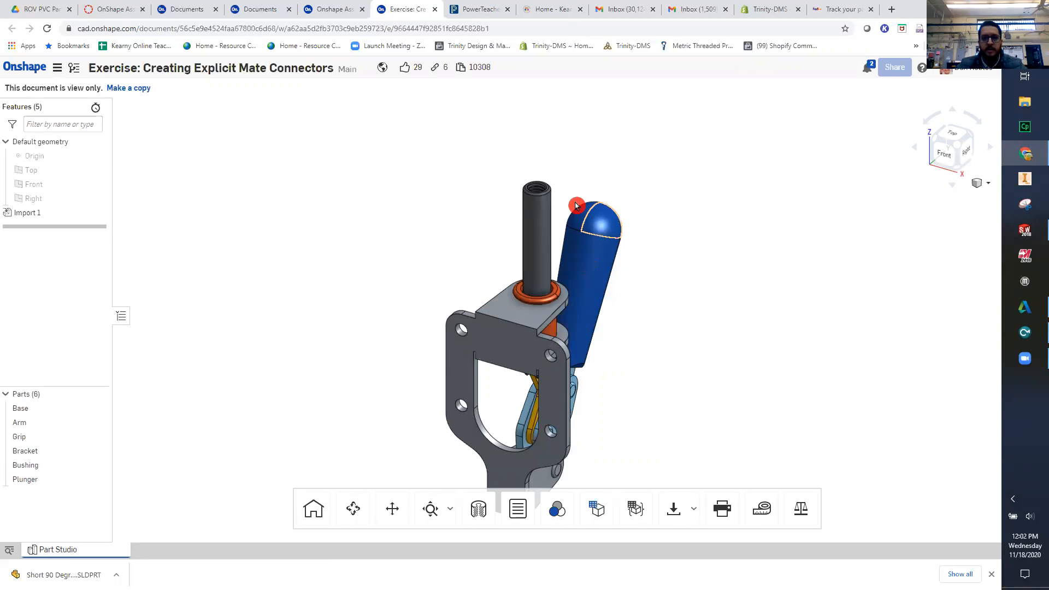
- Copy the view-only workspace to a new document named "Exercise: Creating Explicit Mate Connectors - " followed by the teacher's name
middle_click_drag(582, 401, 588, 351)
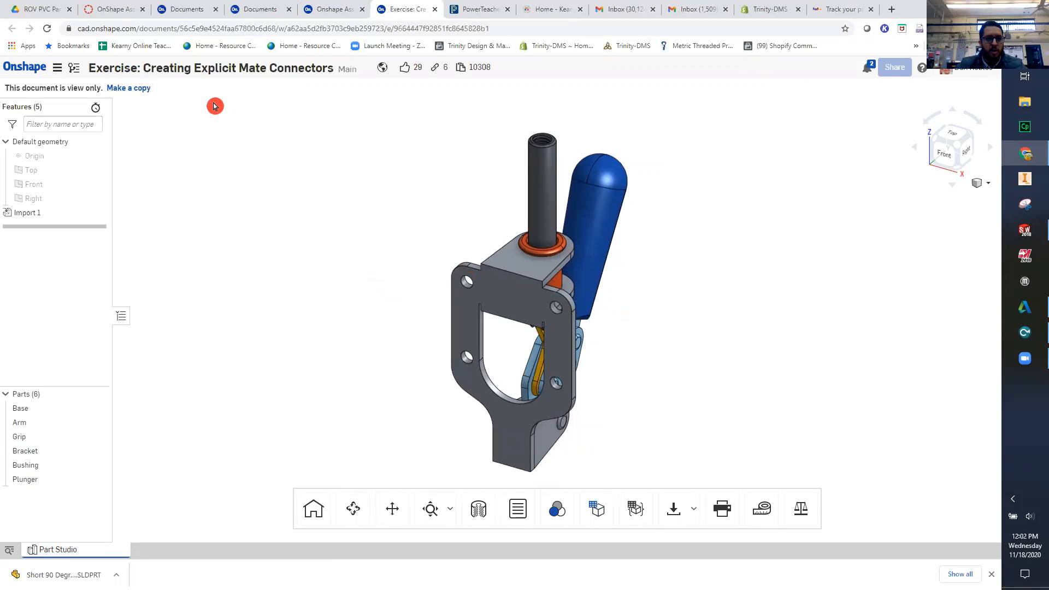
key("ctrl")
key("ctrl")
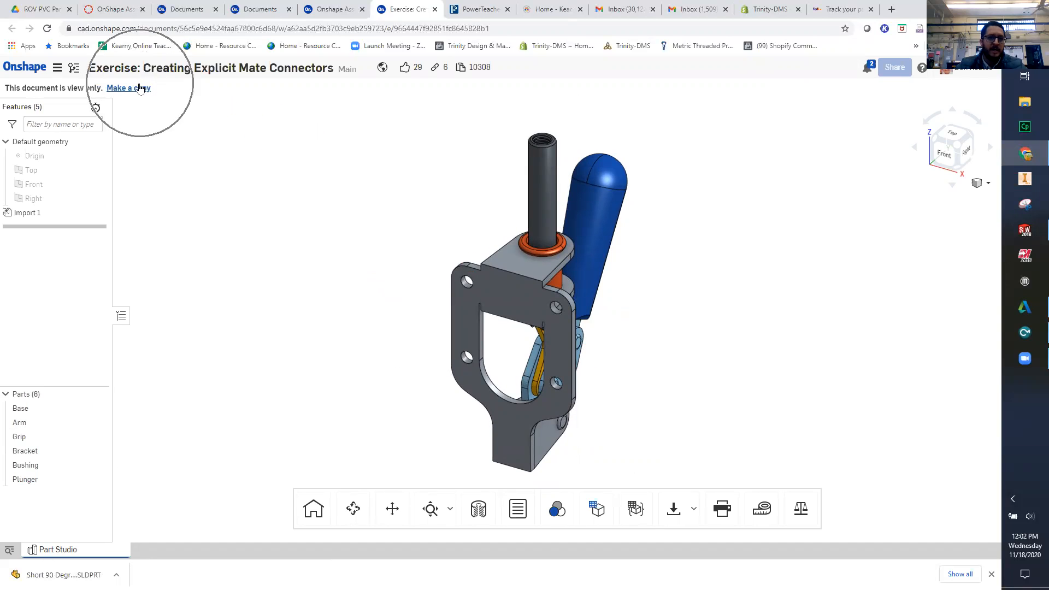
left_click(140, 89)
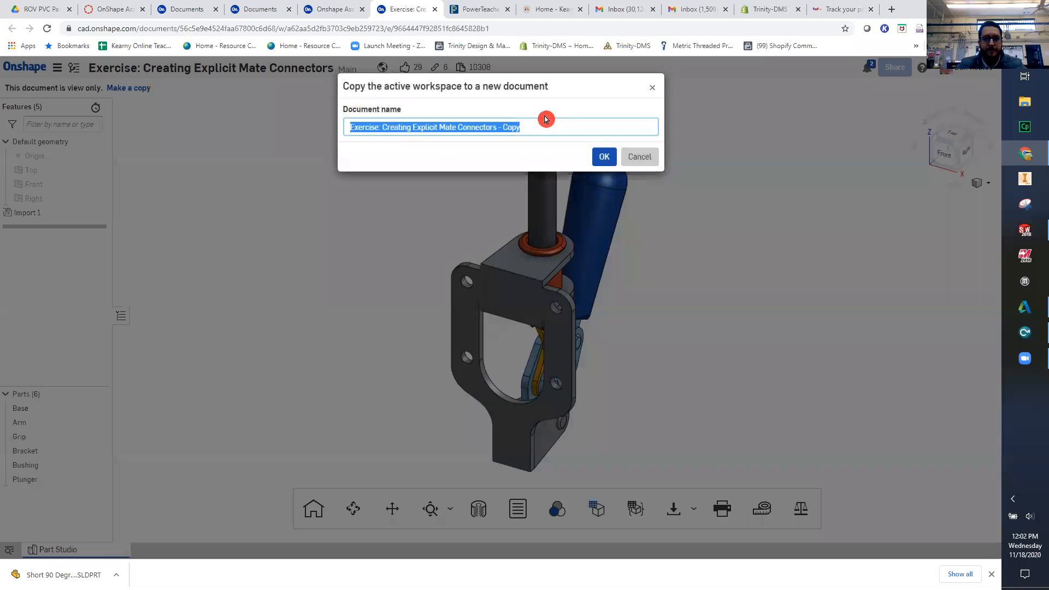
left_click(526, 128)
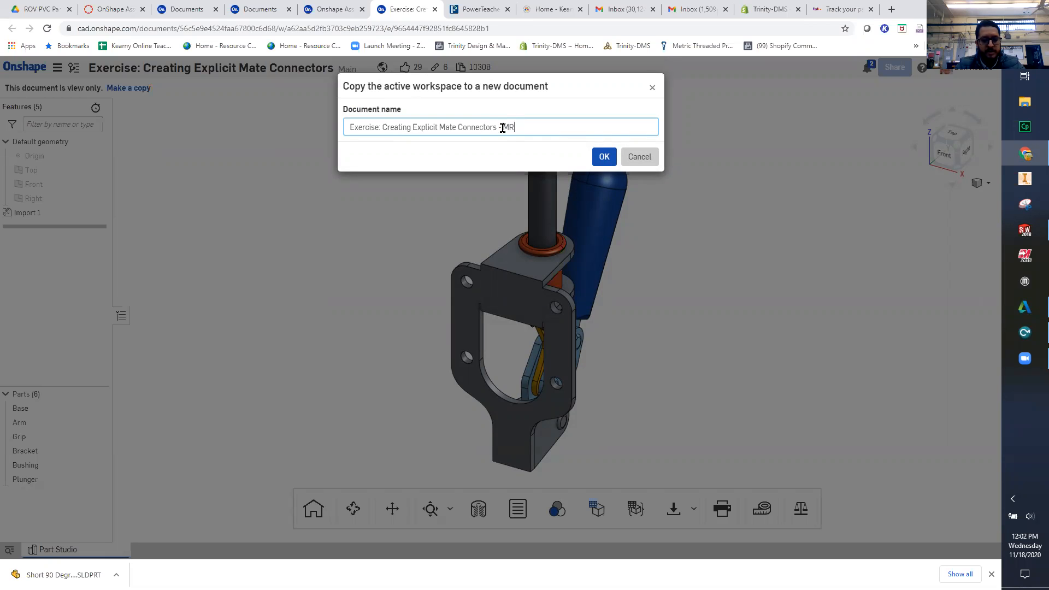
type("MR. ROBLES")
key("Return")
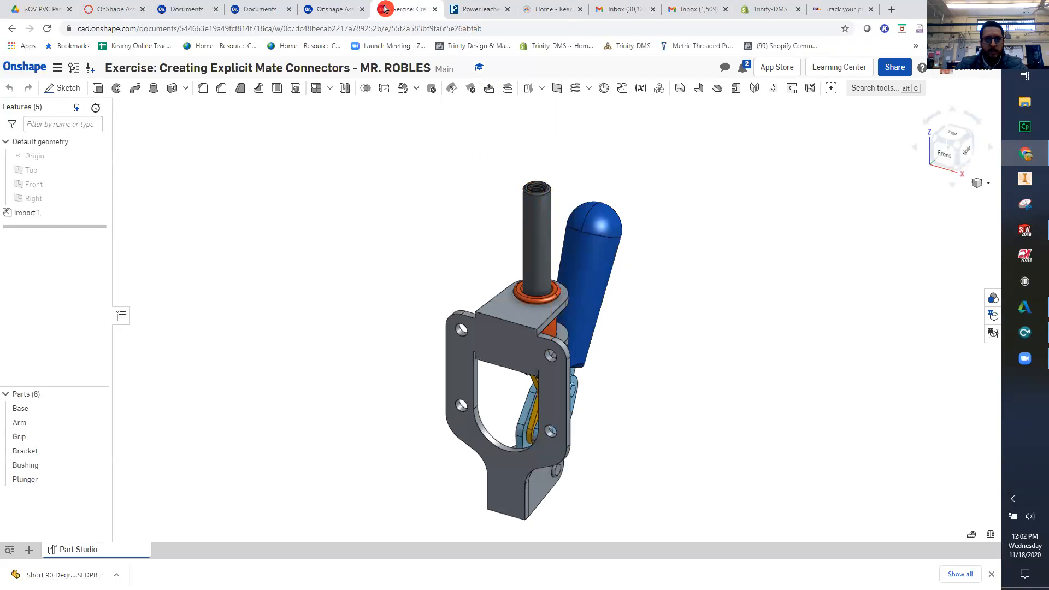
- Check Step 2 of the exercise slides and create a new assembly in the copied document
left_click(344, 9)
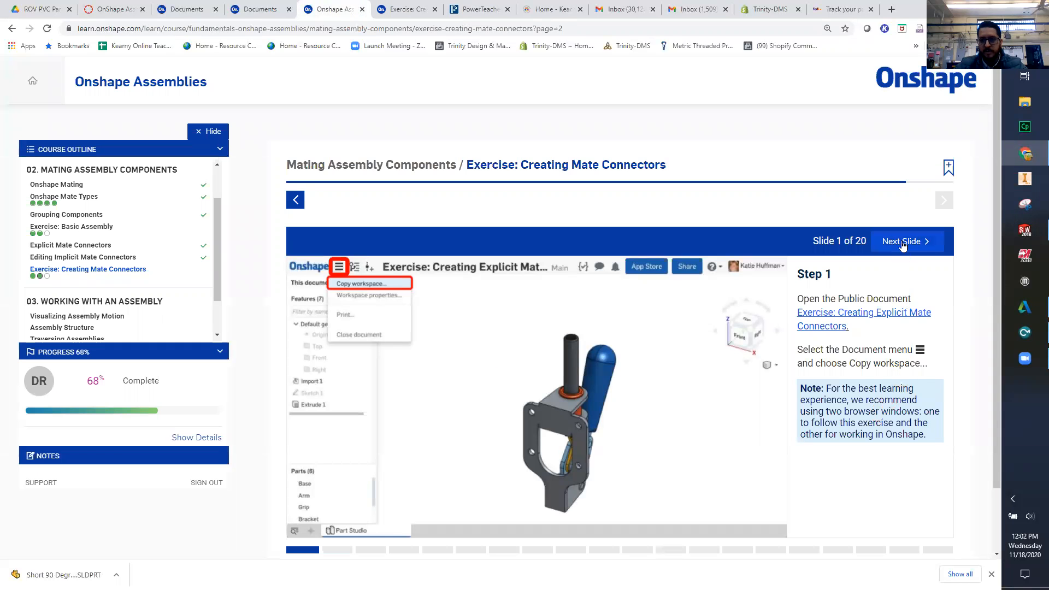
left_click(904, 242)
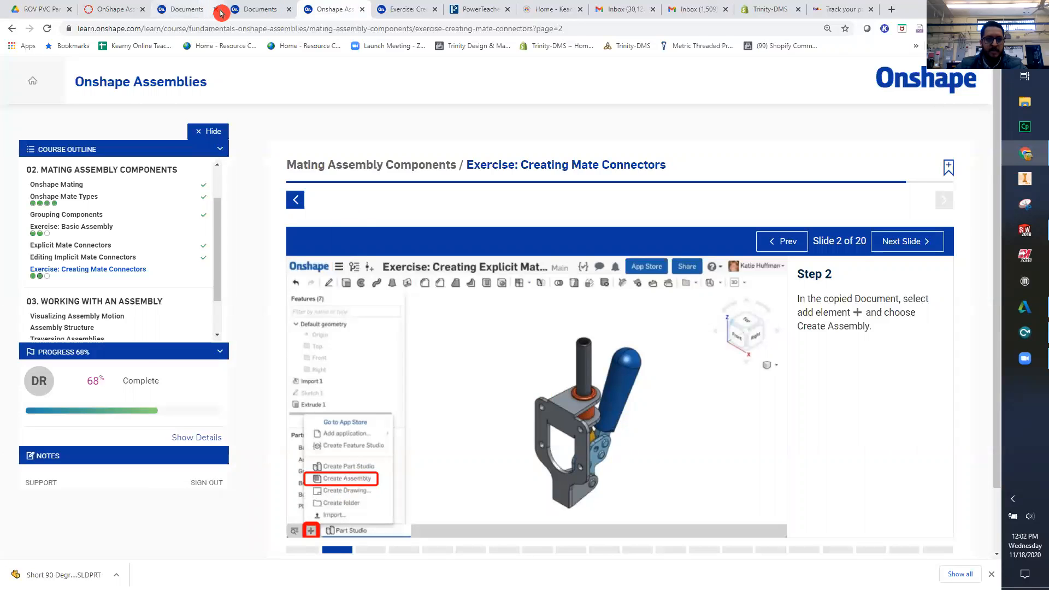
left_click(262, 10)
left_click(347, 9)
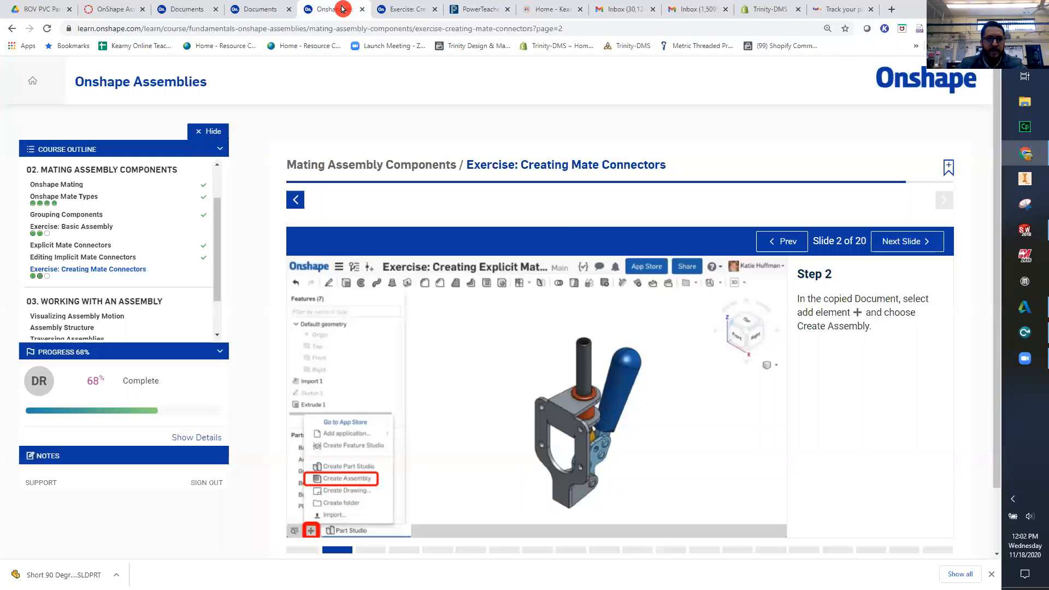
left_click(404, 9)
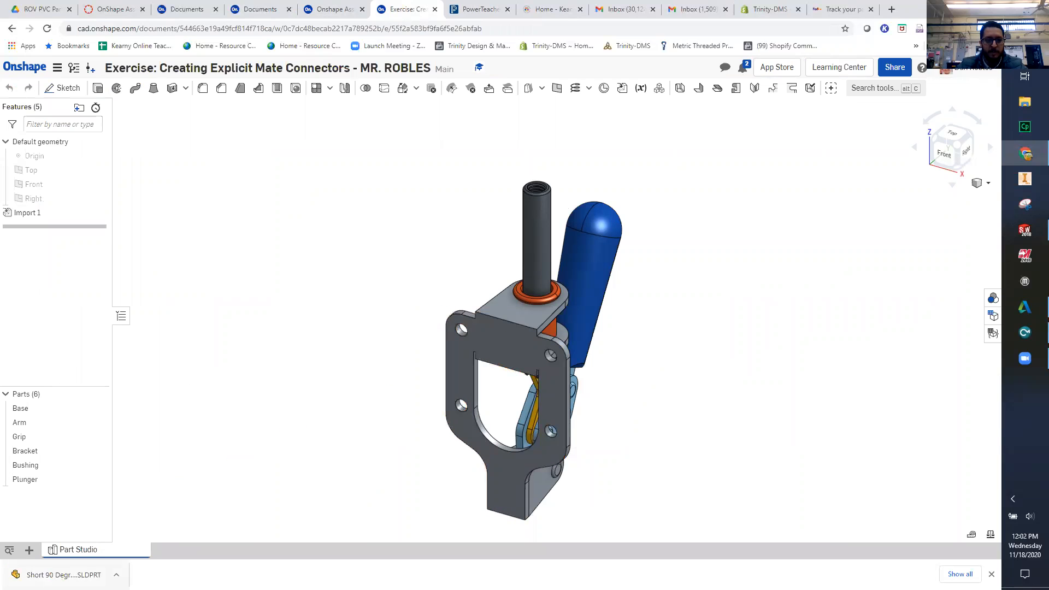
left_click(29, 550)
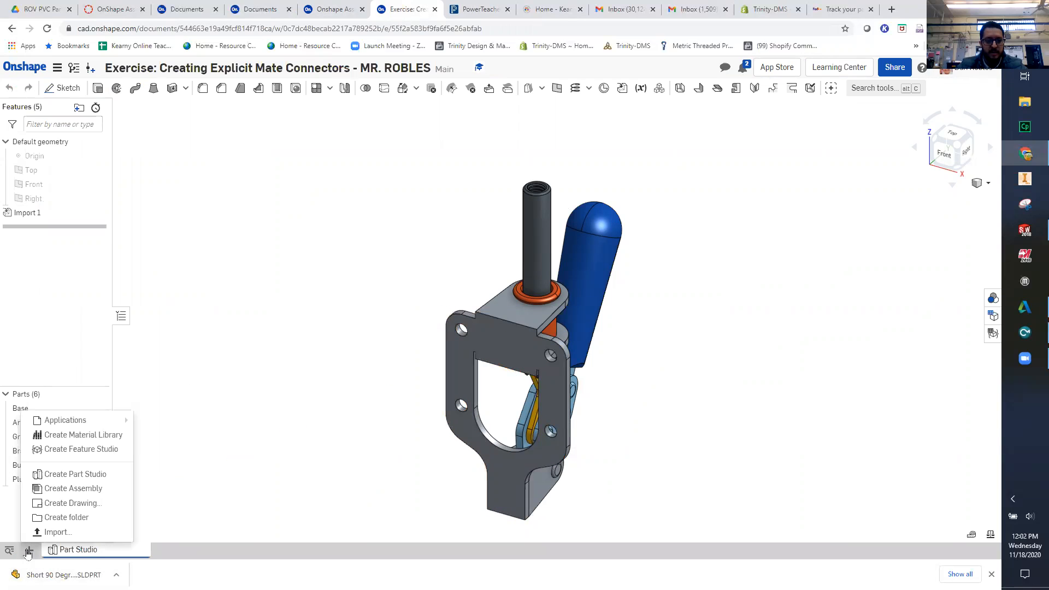
left_click(111, 488)
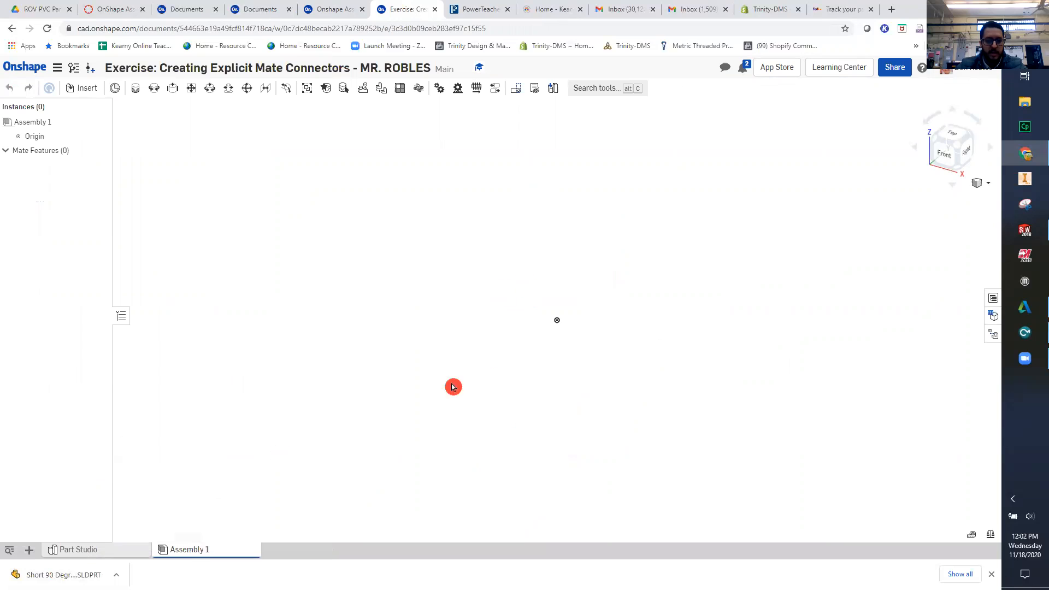
- Rename the new assembly as TOGGLE CLAMP ASSEMBLY
right_click(188, 550)
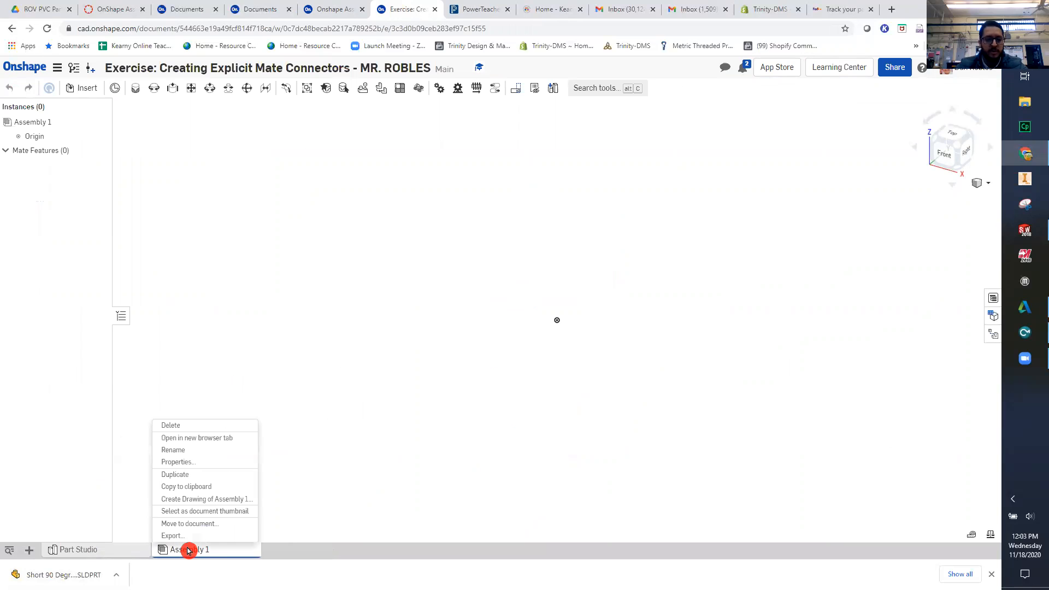
left_click(219, 450)
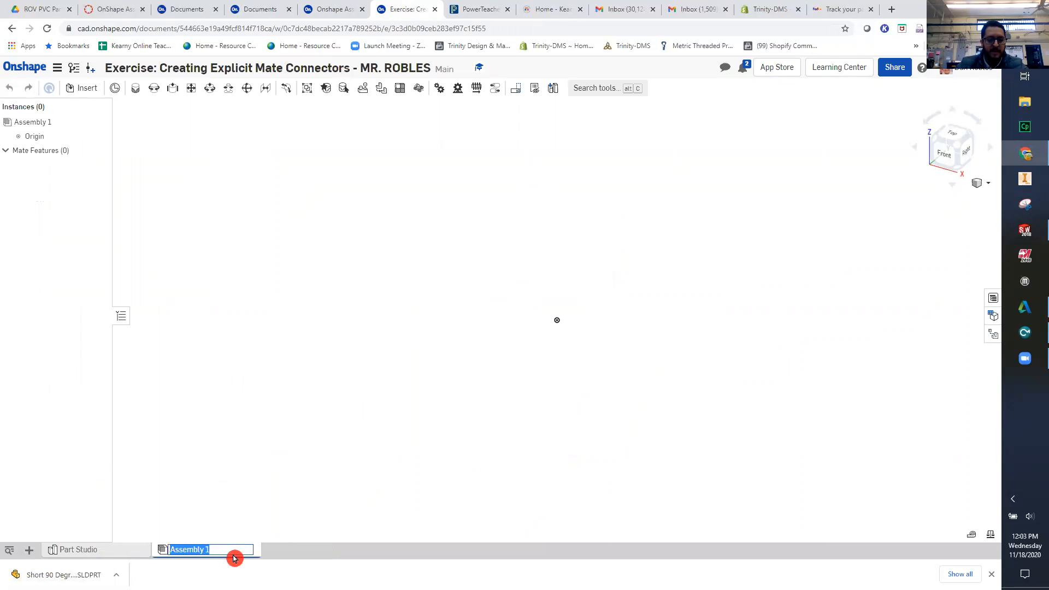
type("TOGGLE C")
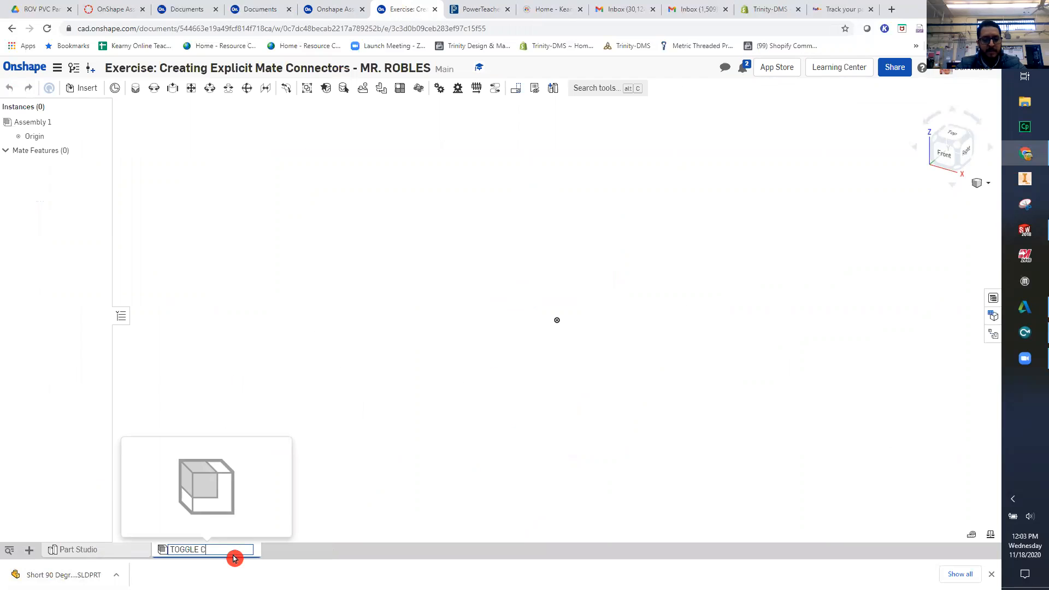
type("LAMP ASSEMBLY")
key("Return")
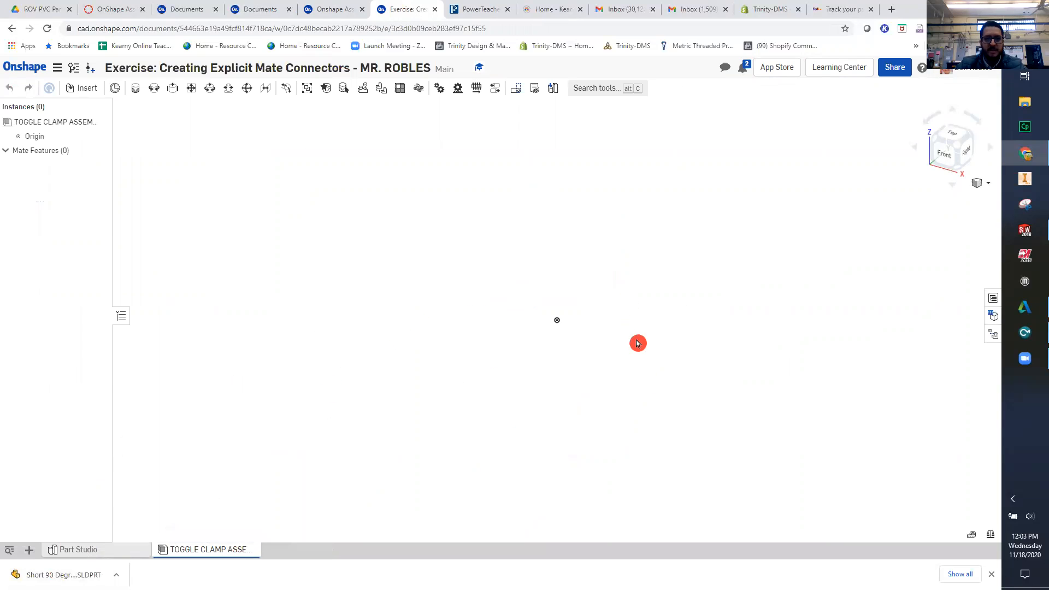
- Insert the entire Part Studio with all its parts into the assembly, placing it freely beside the origin
left_click(77, 89)
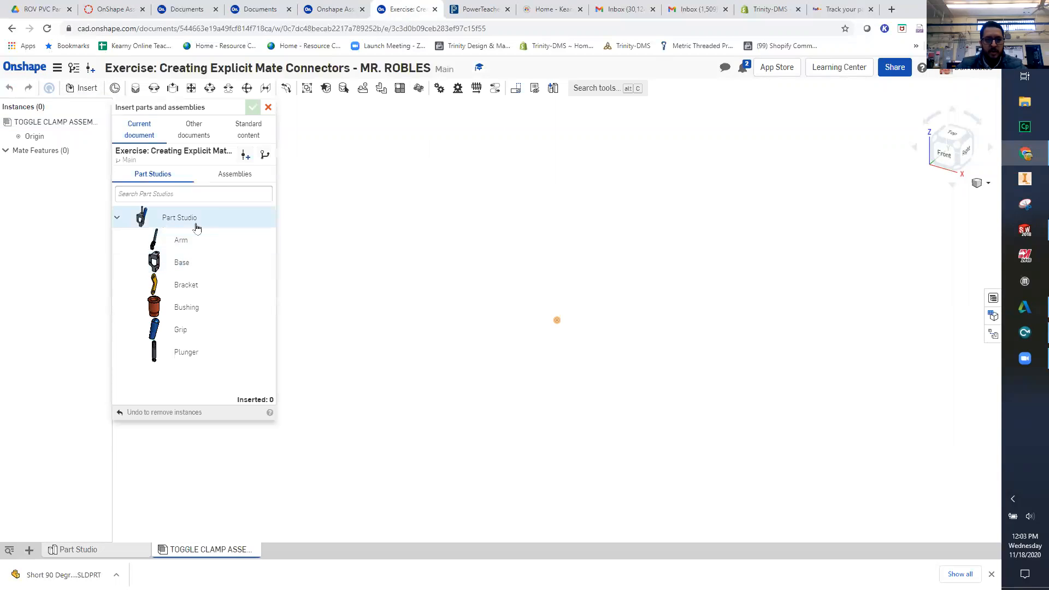
left_click(197, 227)
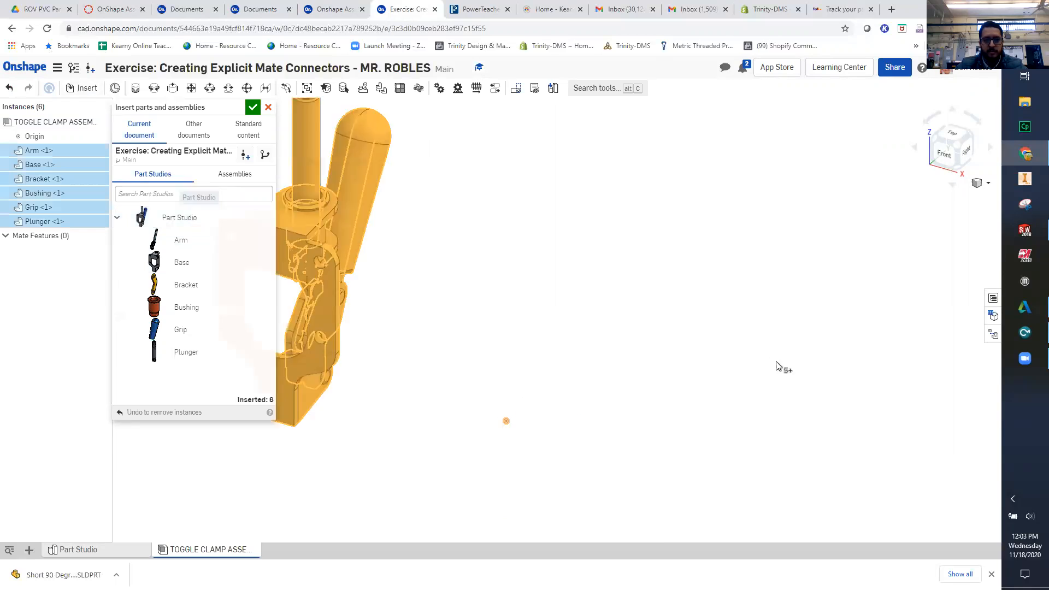
left_click(674, 356)
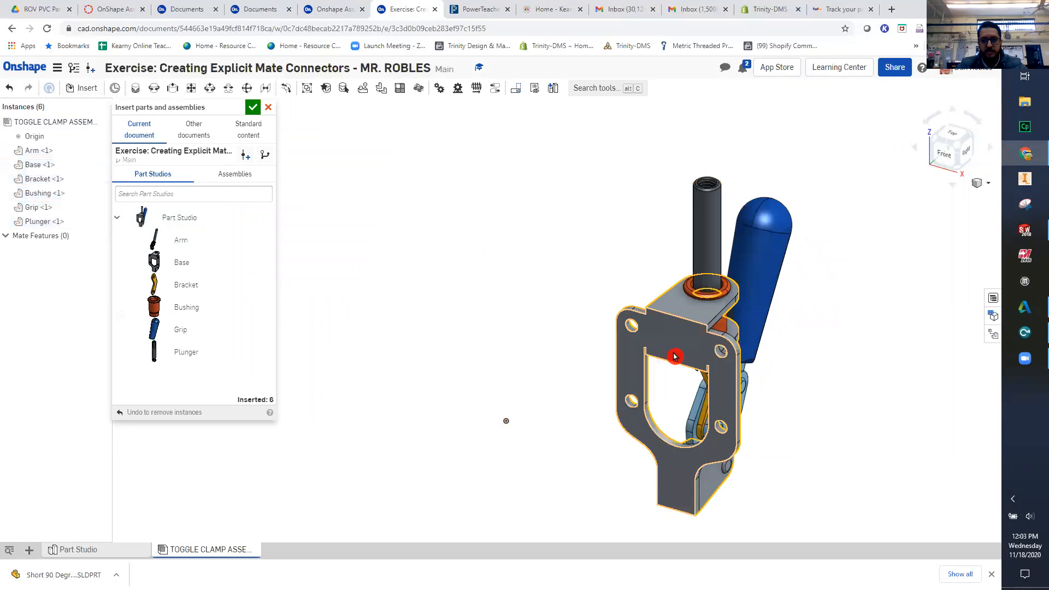
left_click(252, 107)
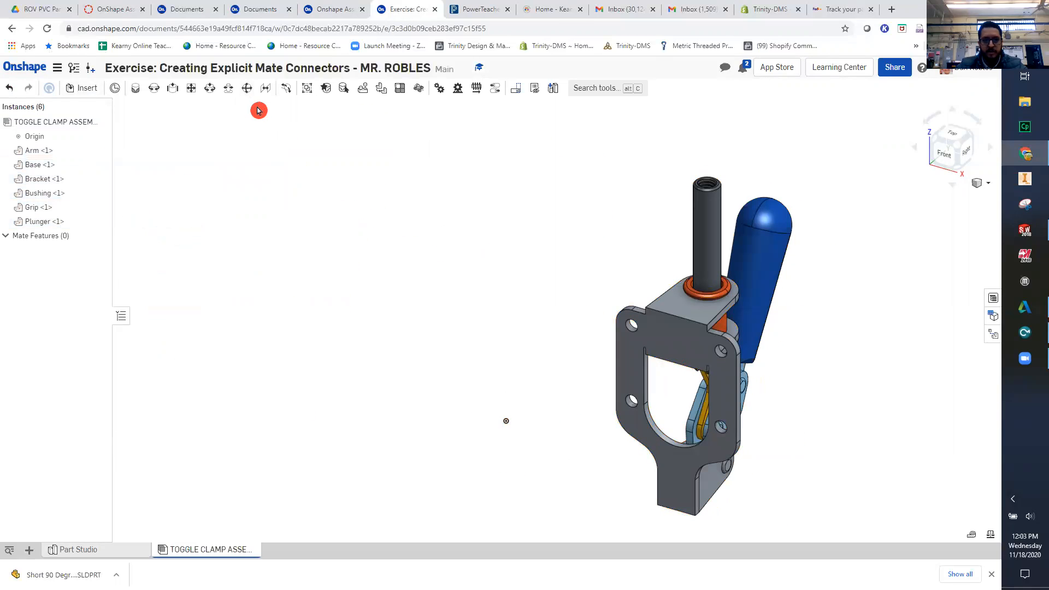
- Review exercise slides 3 to 8 for the instructions on reorienting, relocating and fixing the Base, then return to the assembly
left_click(308, 11)
left_click(909, 243)
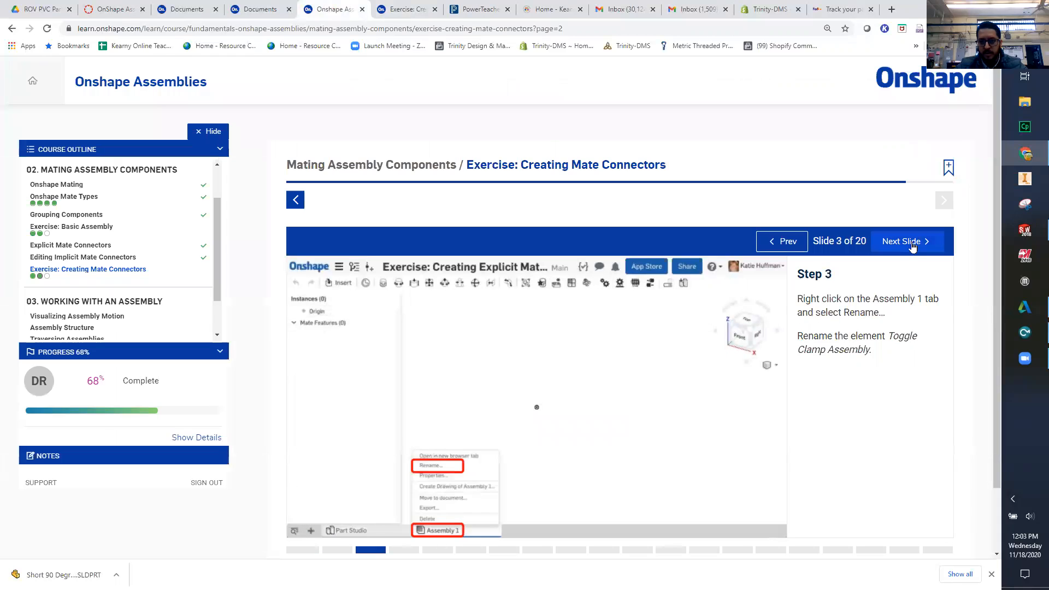
left_click(910, 243)
left_click(916, 245)
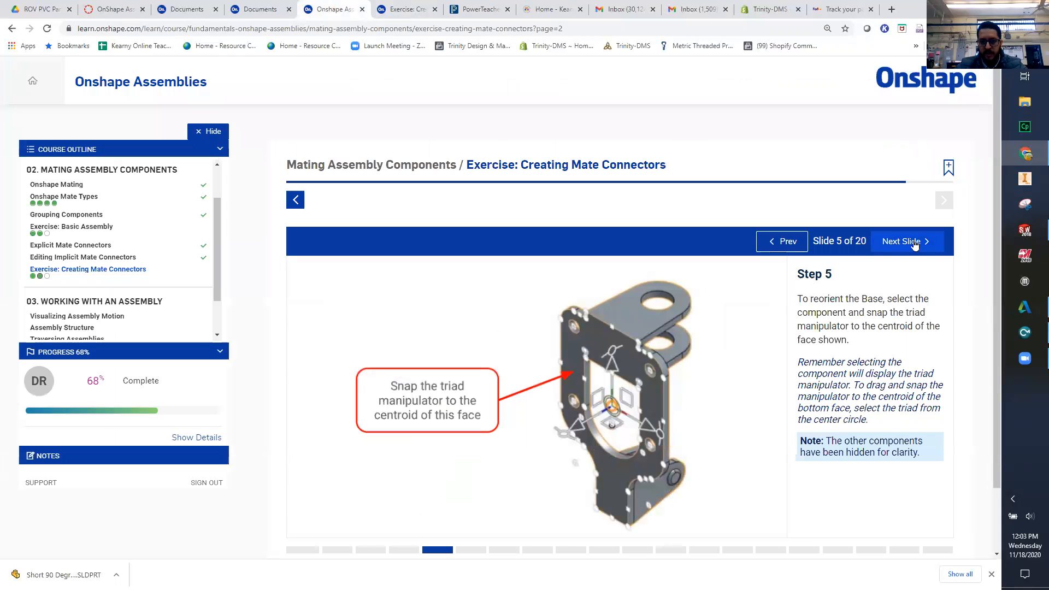
left_click(883, 250)
left_click(883, 250)
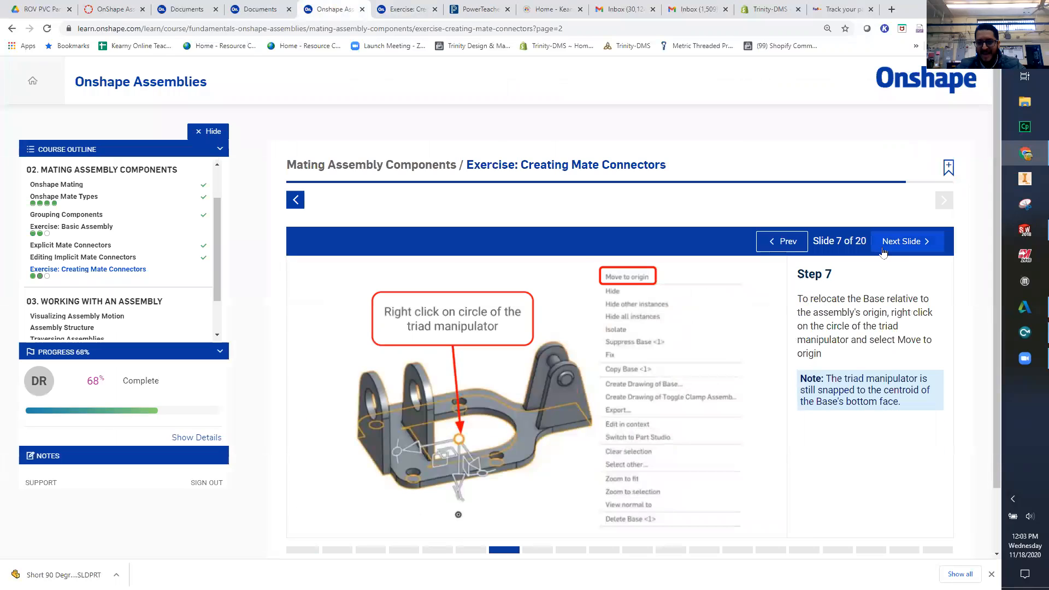
left_click(884, 250)
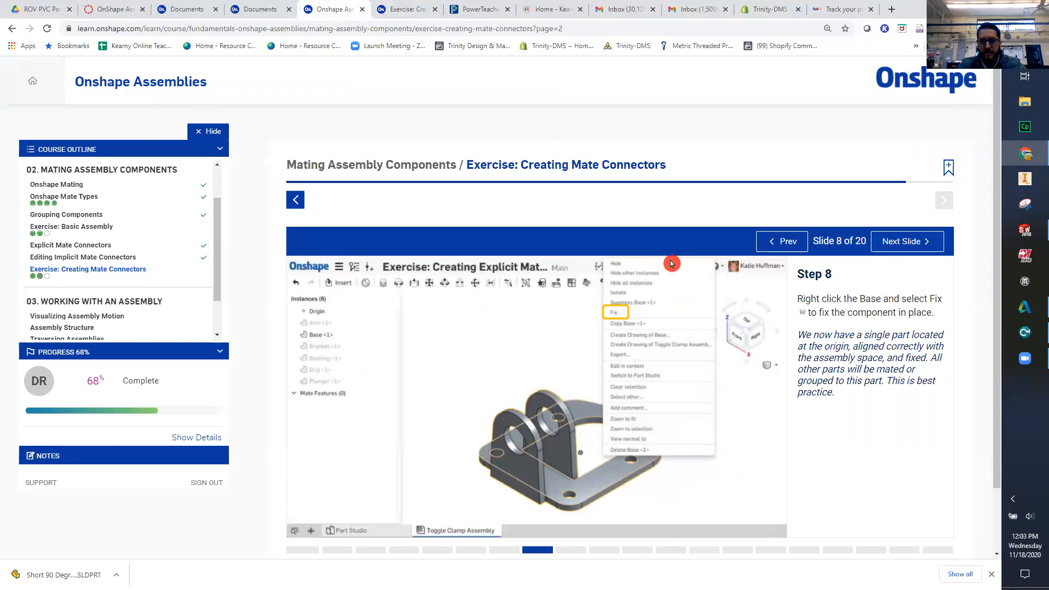
left_click(256, 13)
left_click(399, 11)
- Move the Base away from the other components and snap its triad manipulator to the centroid of the large plate face
left_click_drag(704, 483, 553, 252)
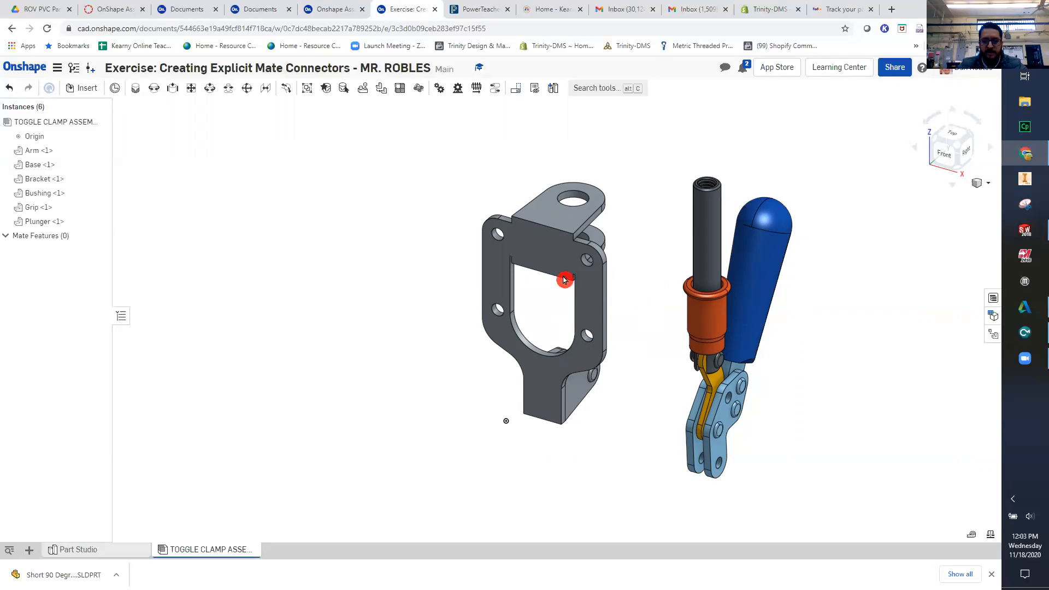
scroll(525, 229, "up", 5)
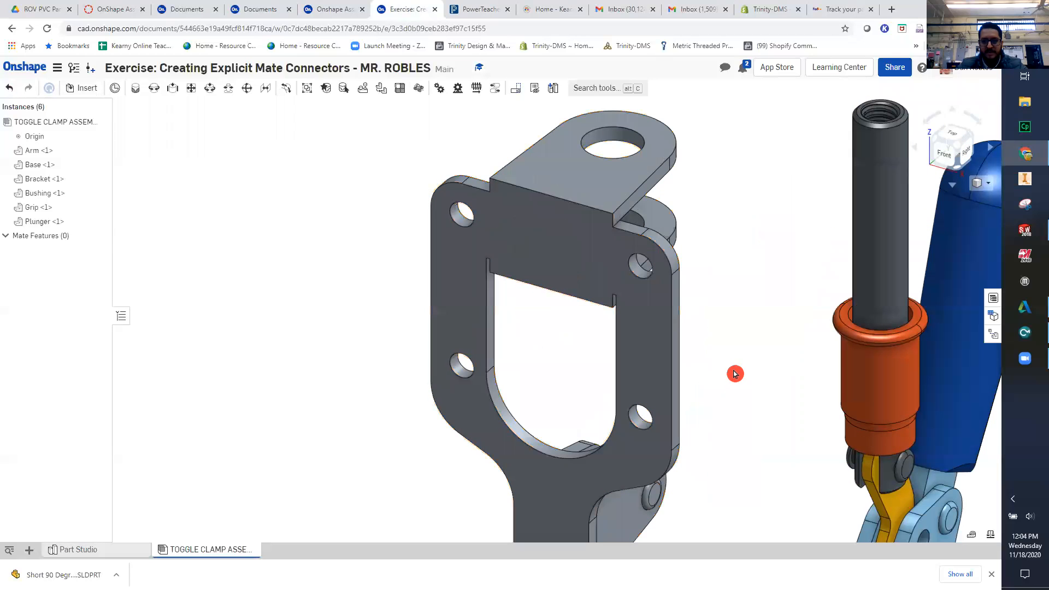
left_click(538, 236)
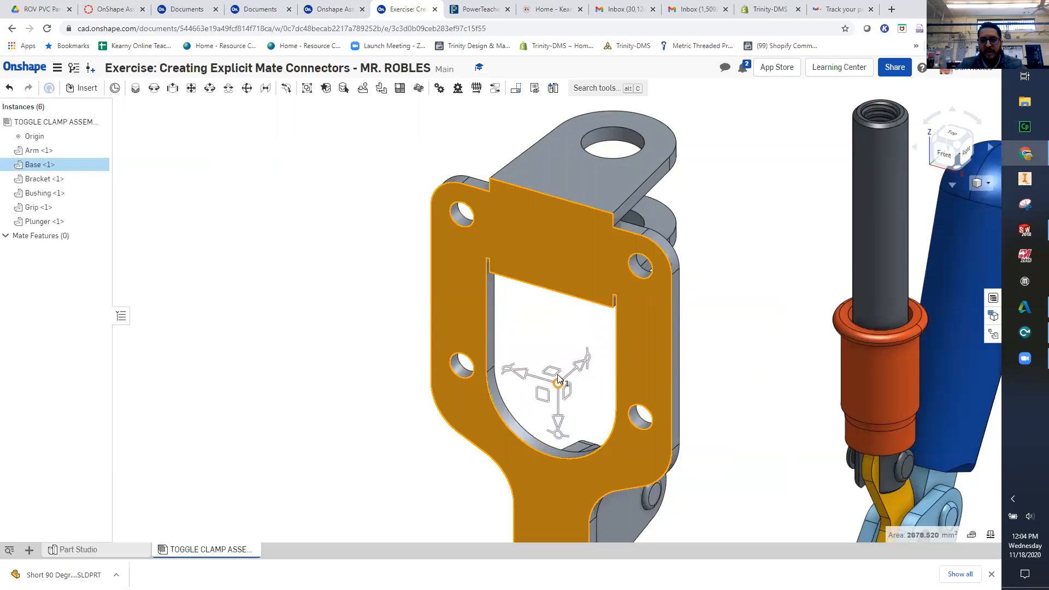
left_click_drag(582, 371, 575, 246)
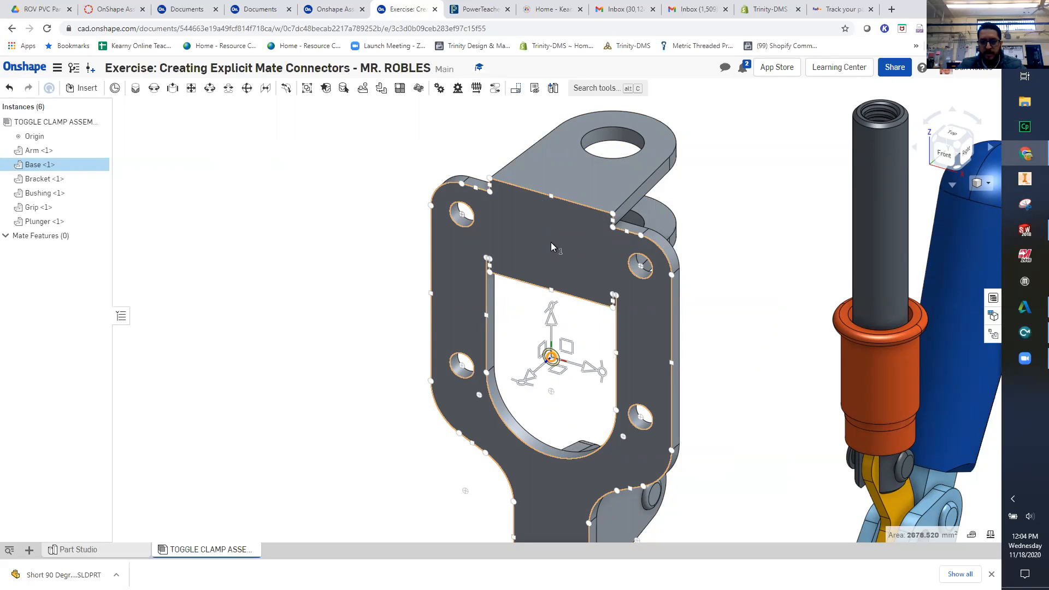
left_click_drag(551, 242, 550, 242)
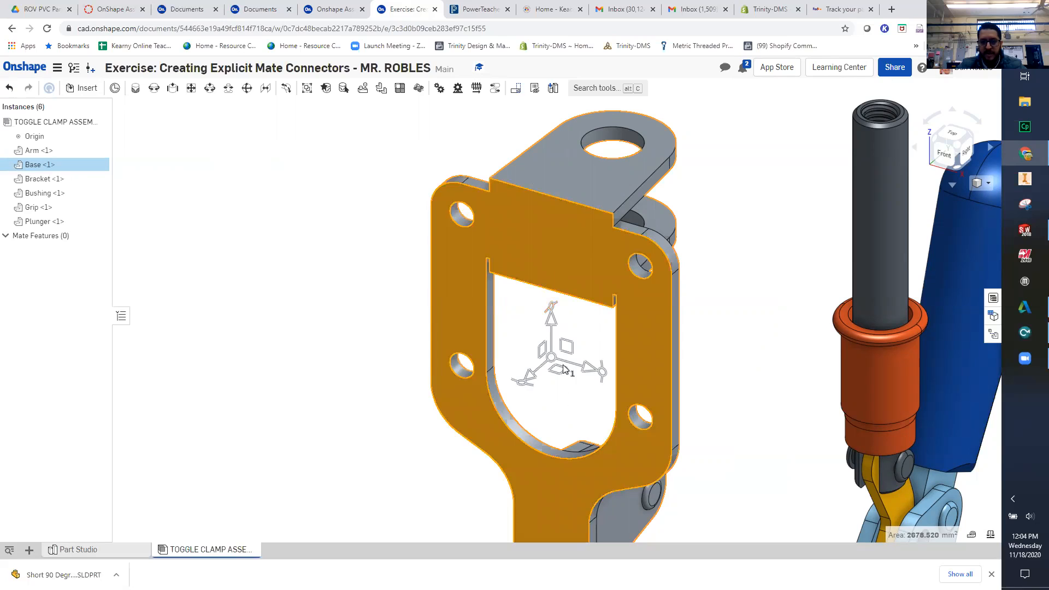
- Anti-align the Base's triad axis normal to the plate face with Z and move the Base to the assembly origin
right_click(533, 378)
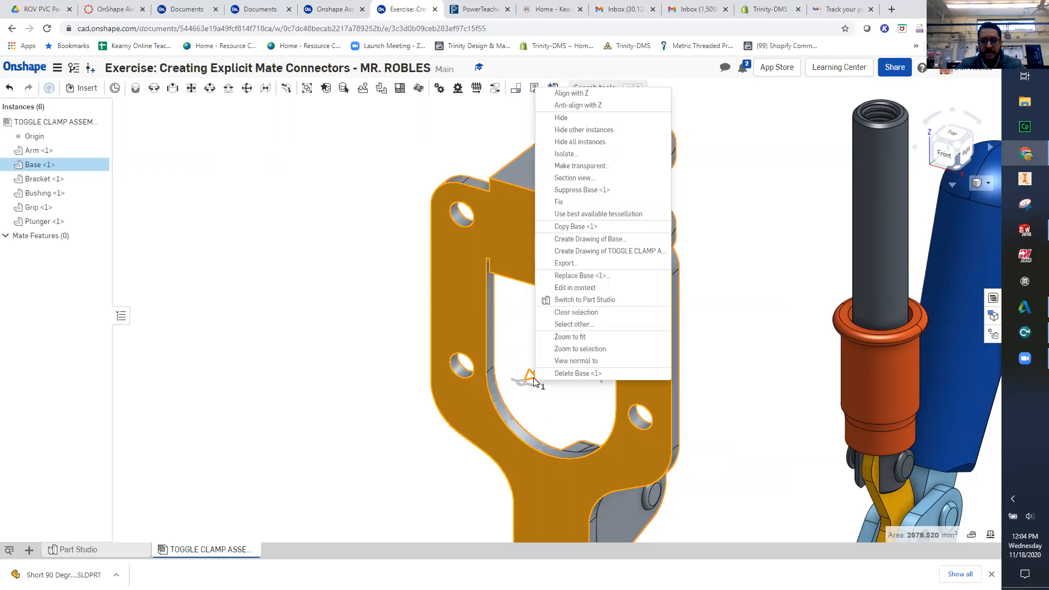
left_click(600, 107)
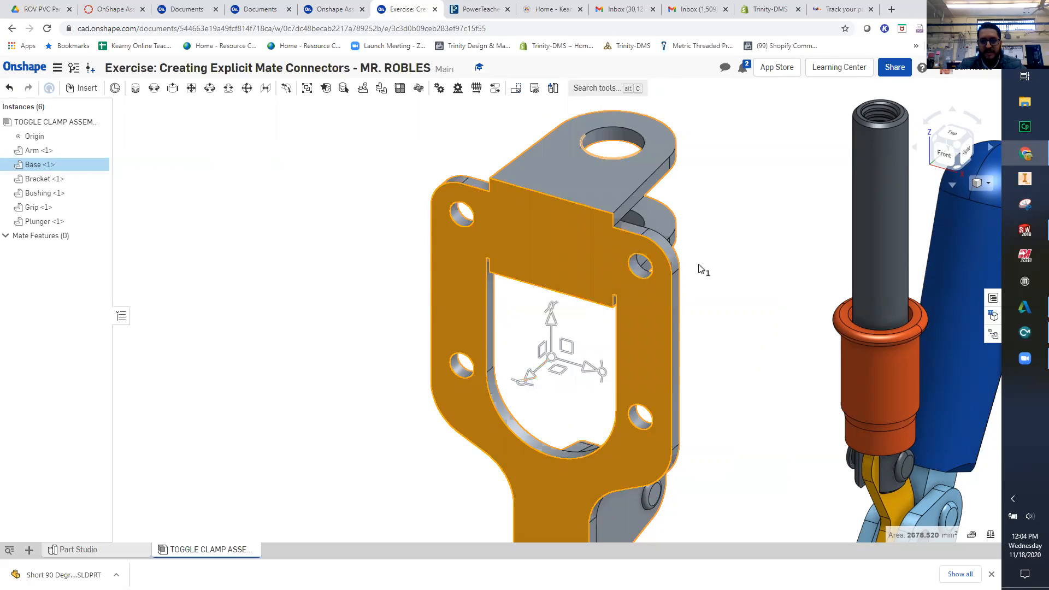
right_click(550, 361)
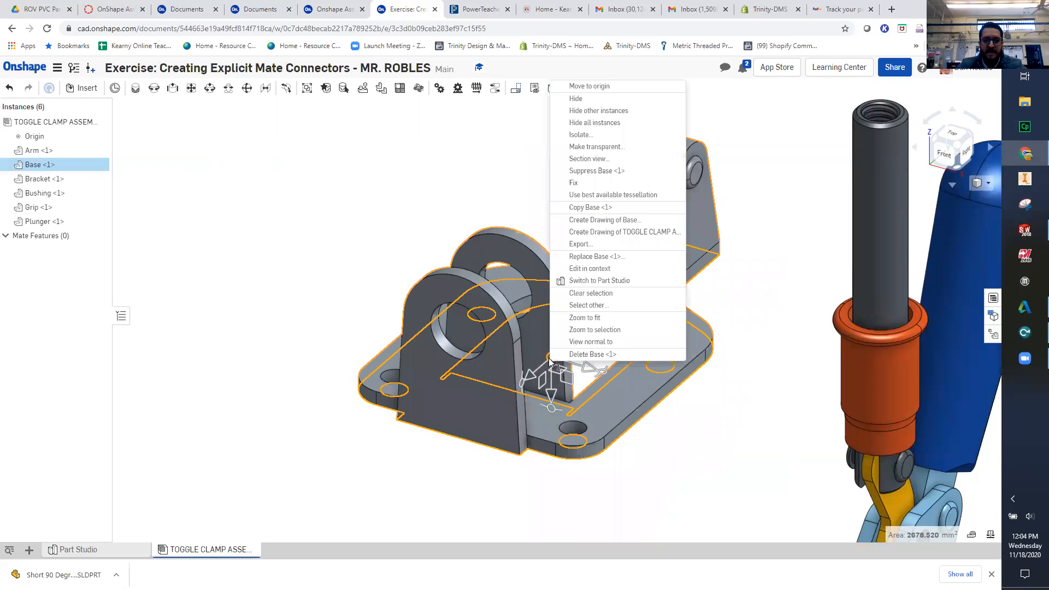
left_click(594, 86)
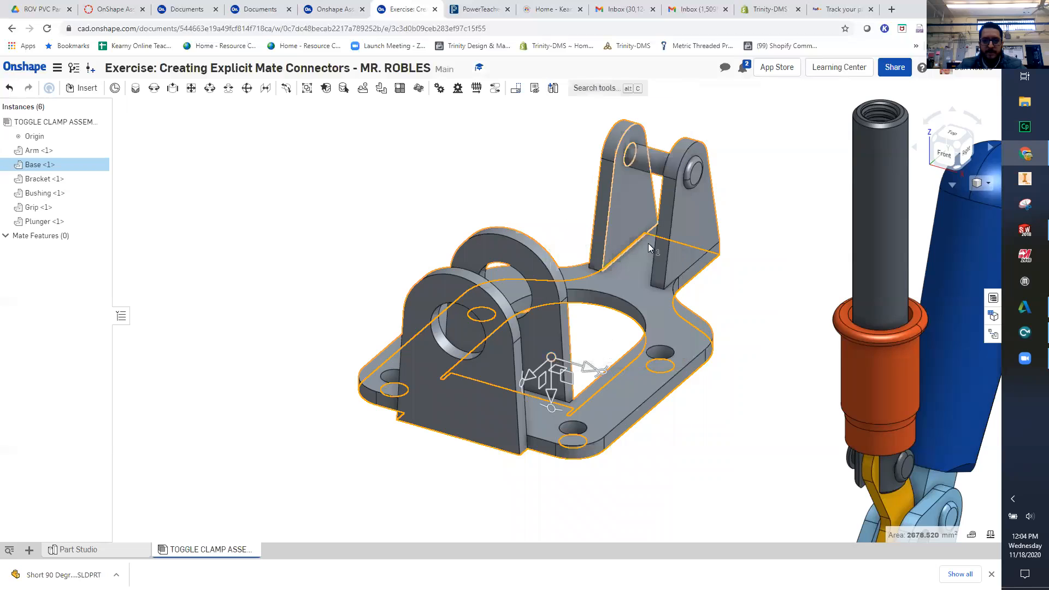
- Fix the Base in place at the assembly origin
right_click(550, 356)
left_click(480, 331)
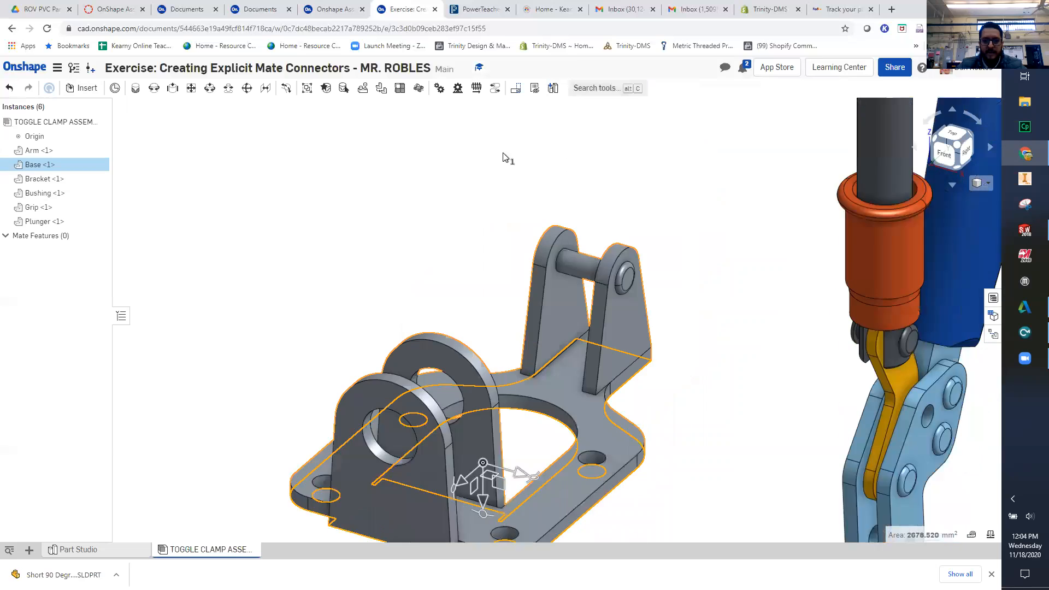
right_click(568, 267)
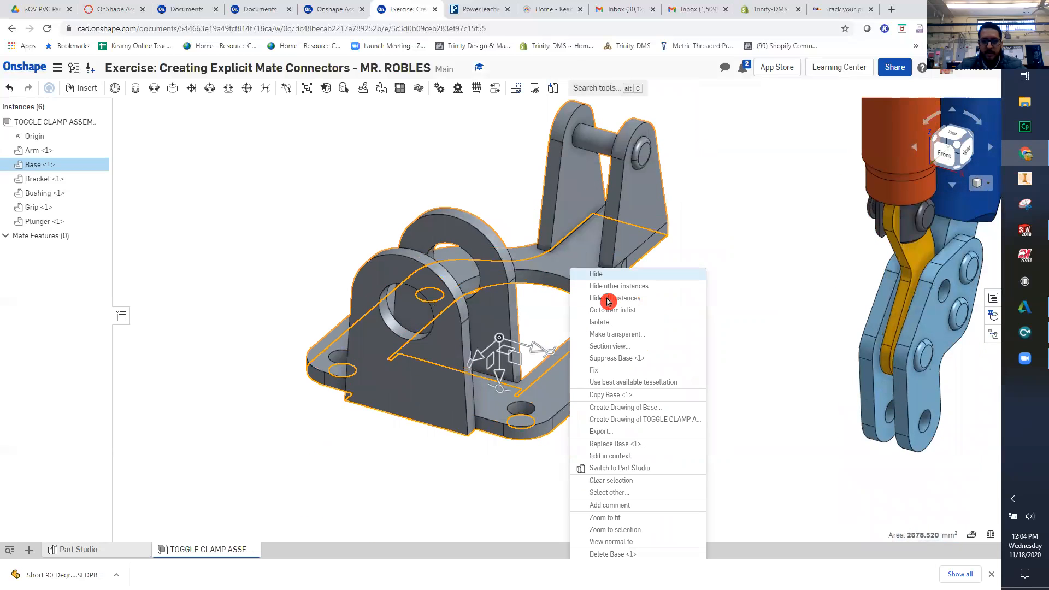
left_click(608, 371)
scroll(687, 290, "down", 3)
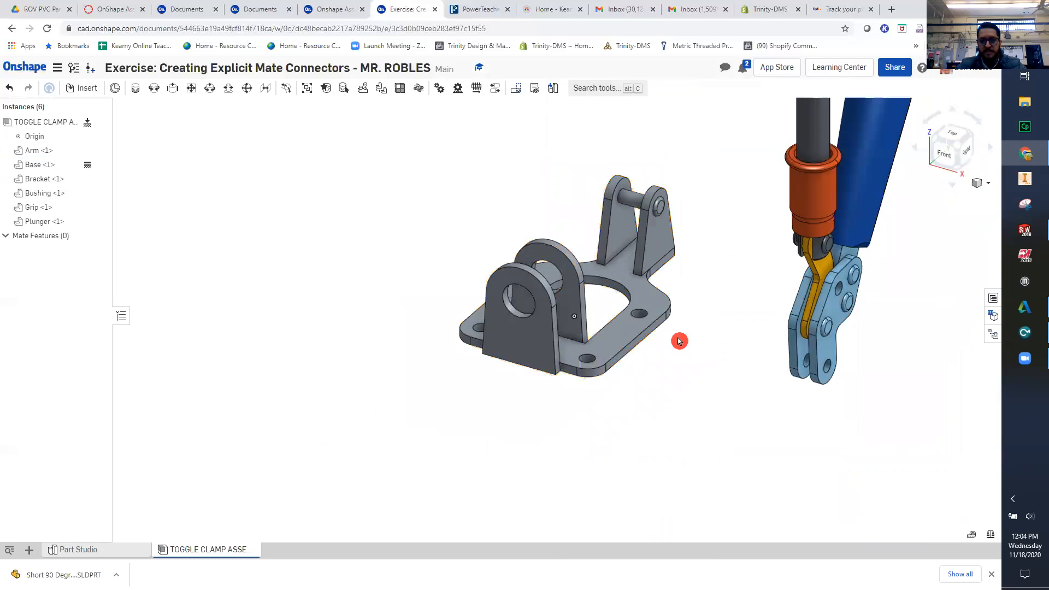
- Move the Bushing out of the other components and place it beside the Base's front upright with the large hole
middle_click_drag(695, 337, 626, 377)
left_click_drag(567, 307, 611, 339)
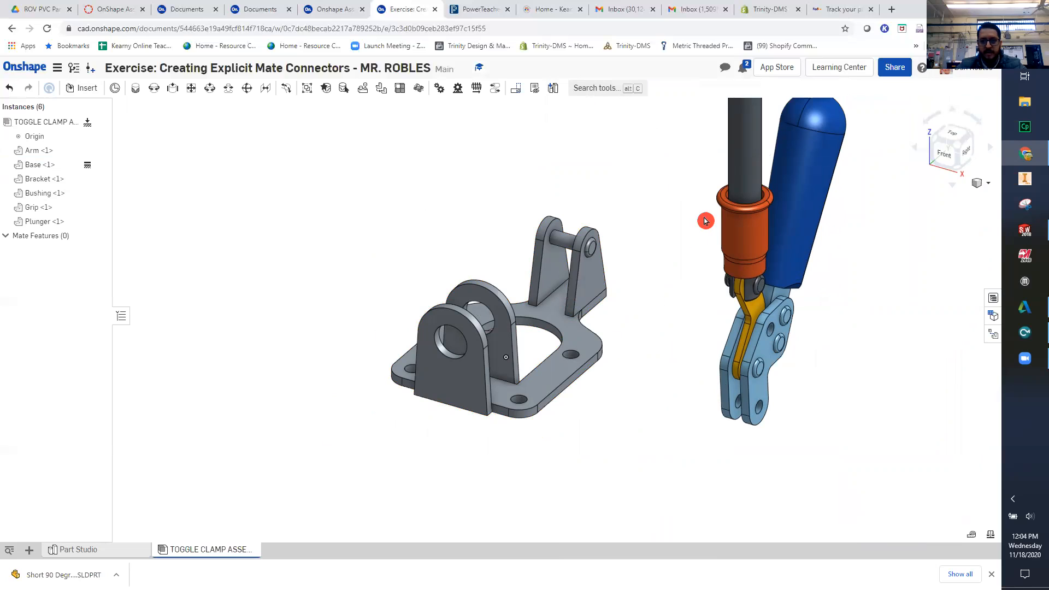
scroll(693, 232, "up", 2)
left_click(772, 234)
left_click_drag(765, 229, 332, 326)
scroll(409, 351, "up", 3)
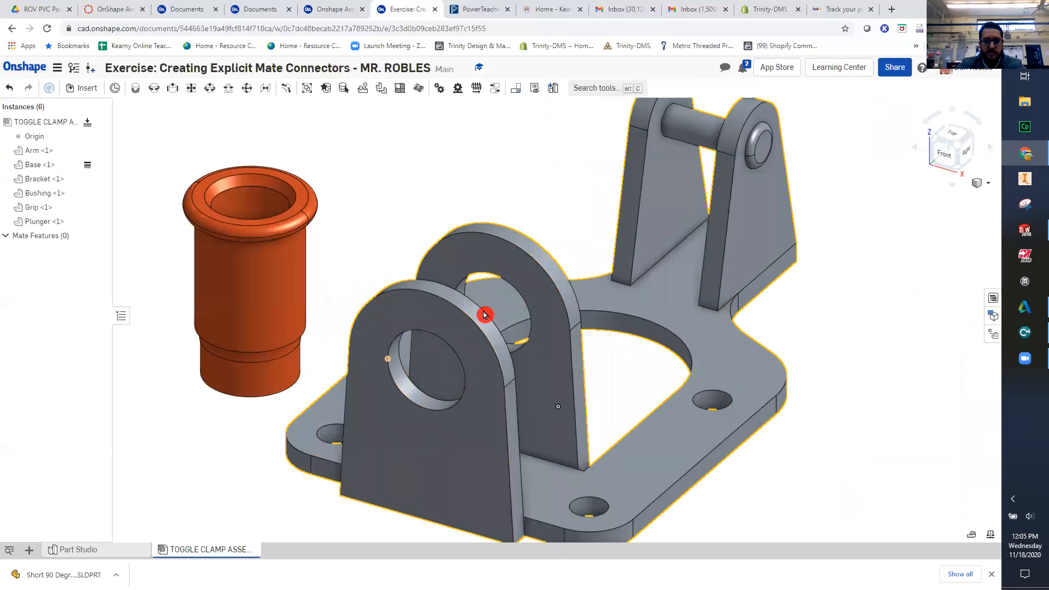
middle_click_drag(419, 359, 493, 358)
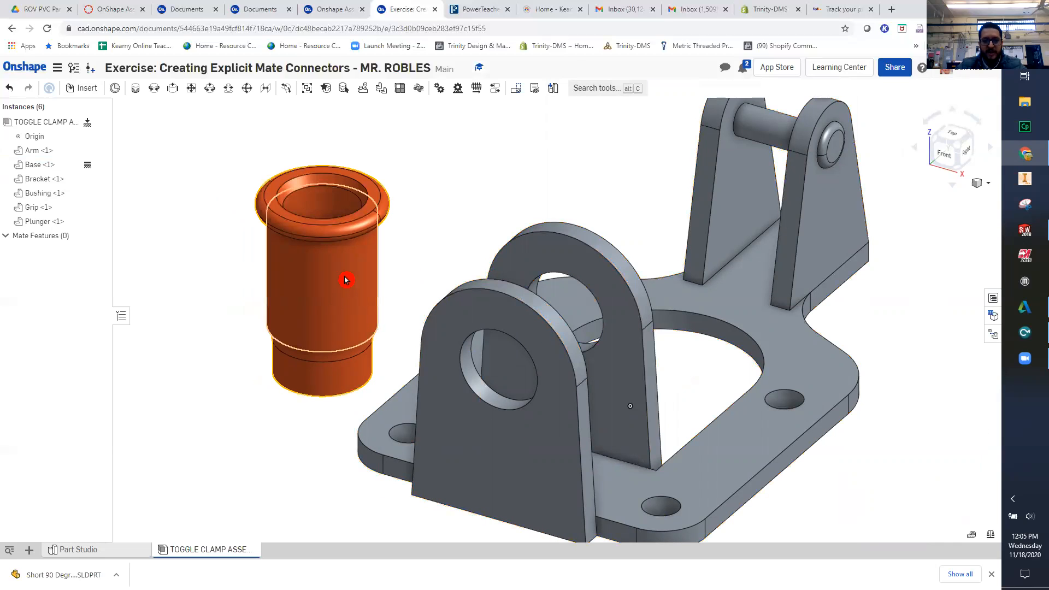
- Rotate the Bushing from upright to roughly horizontal, with its flanged end towards the Base
key("ctrl")
key("ctrl")
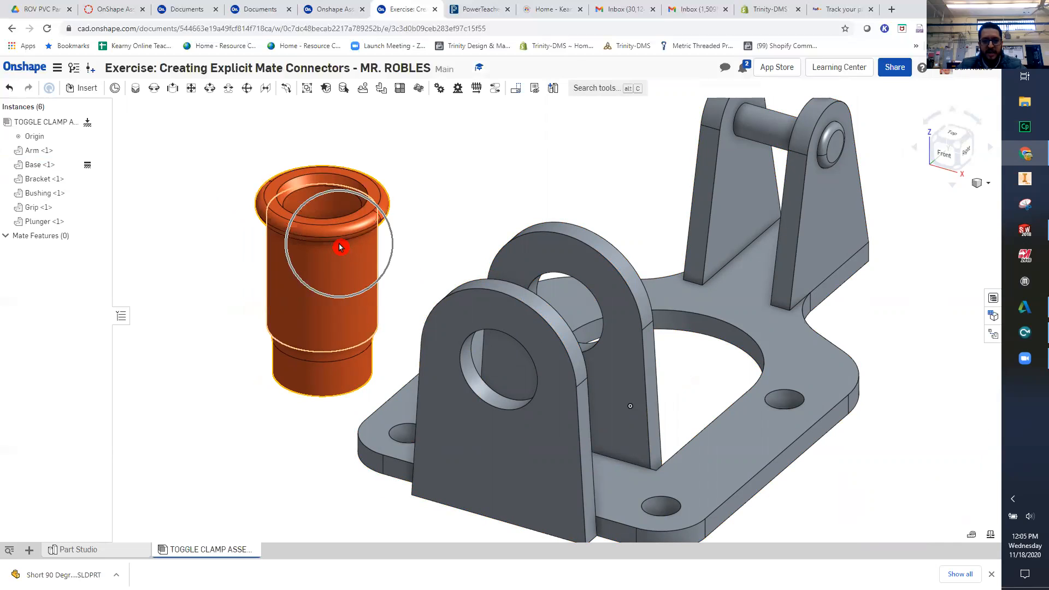
left_click(336, 300)
left_click_drag(368, 277, 337, 362)
left_click_drag(314, 367, 329, 382)
left_click(434, 242)
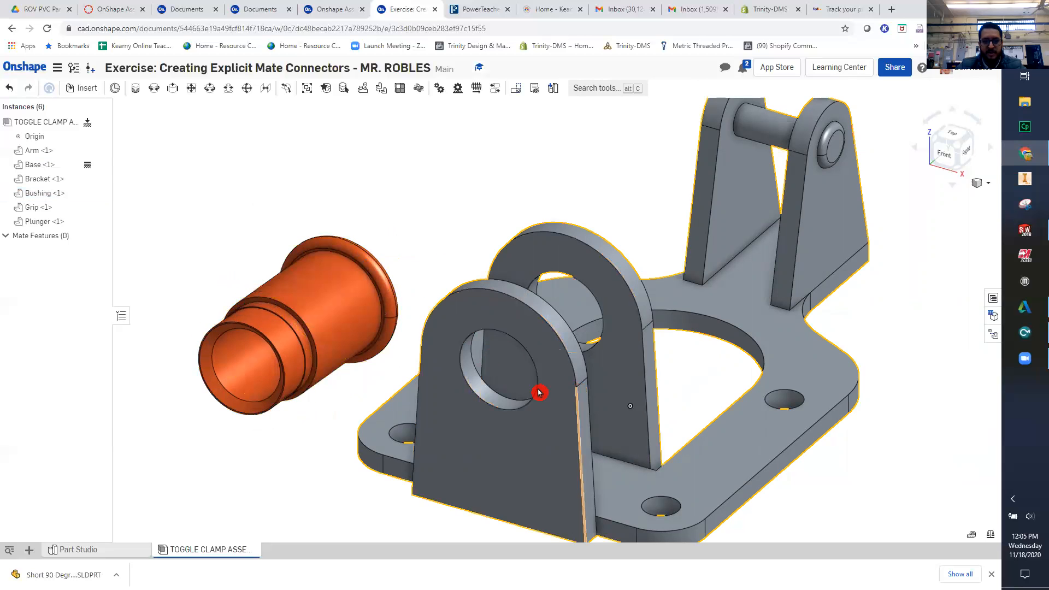
- Create a Fastened mate between the hole edge on the Base's front upright and the circular edge beneath the Bushing's flange
scroll(494, 362, "up", 3)
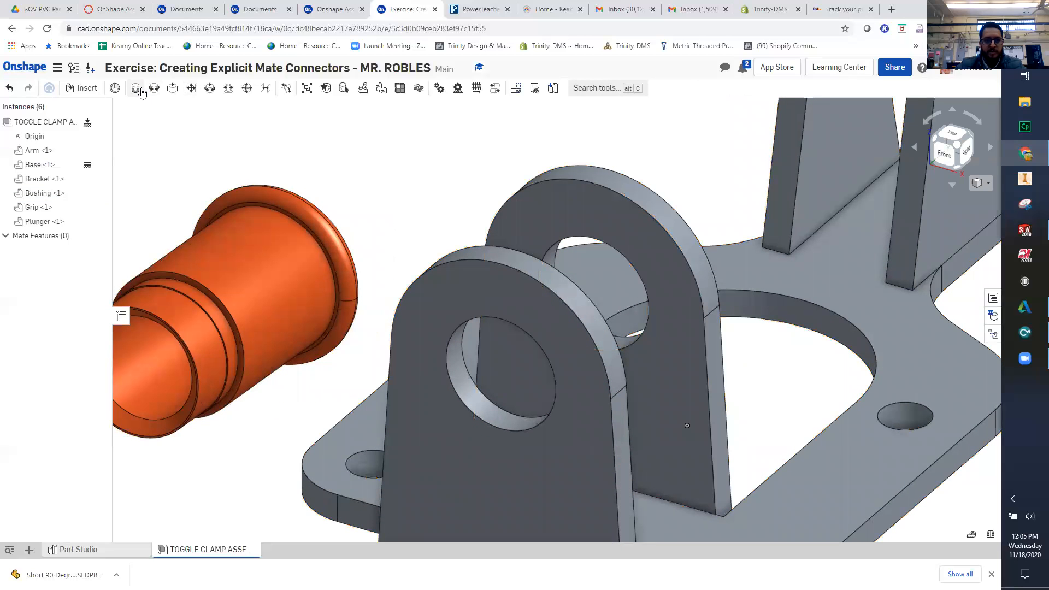
left_click(136, 89)
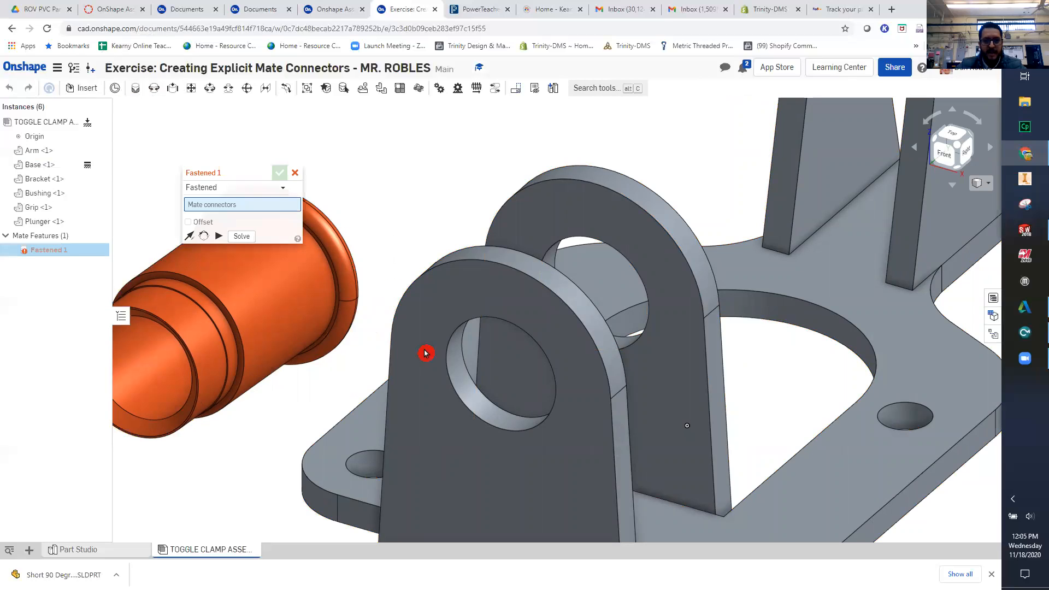
key("ctrl")
key("ctrl")
key("ctrl")
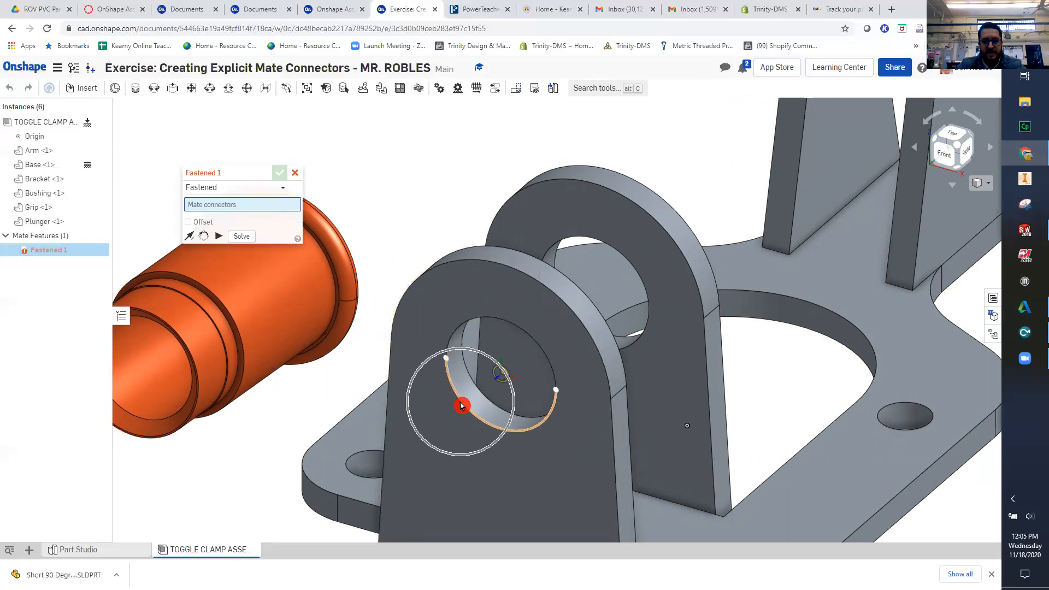
key("ctrl")
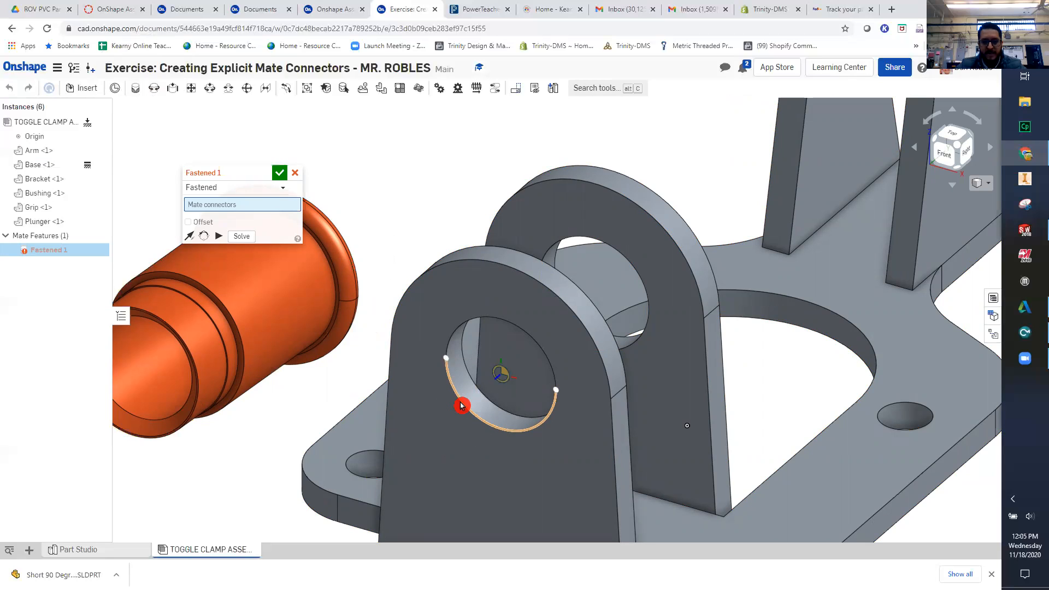
left_click(457, 407)
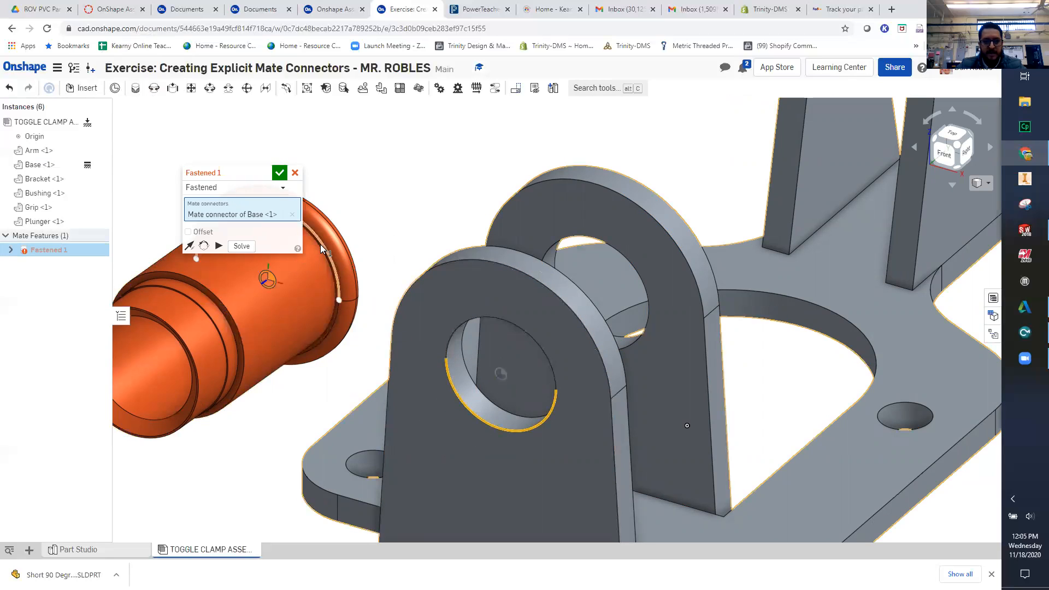
scroll(318, 248, "up", 5)
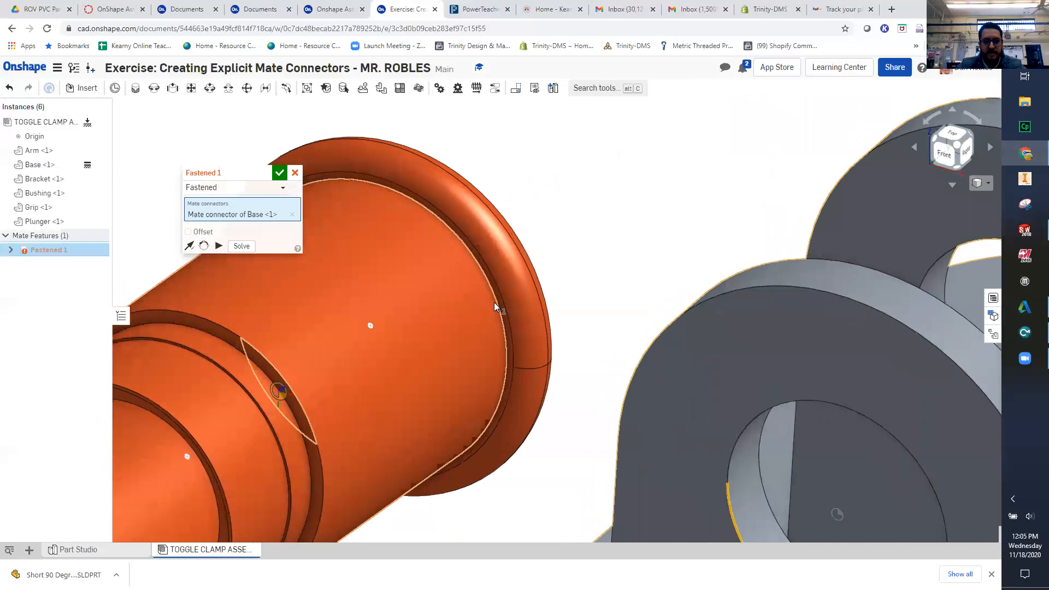
left_click(489, 221)
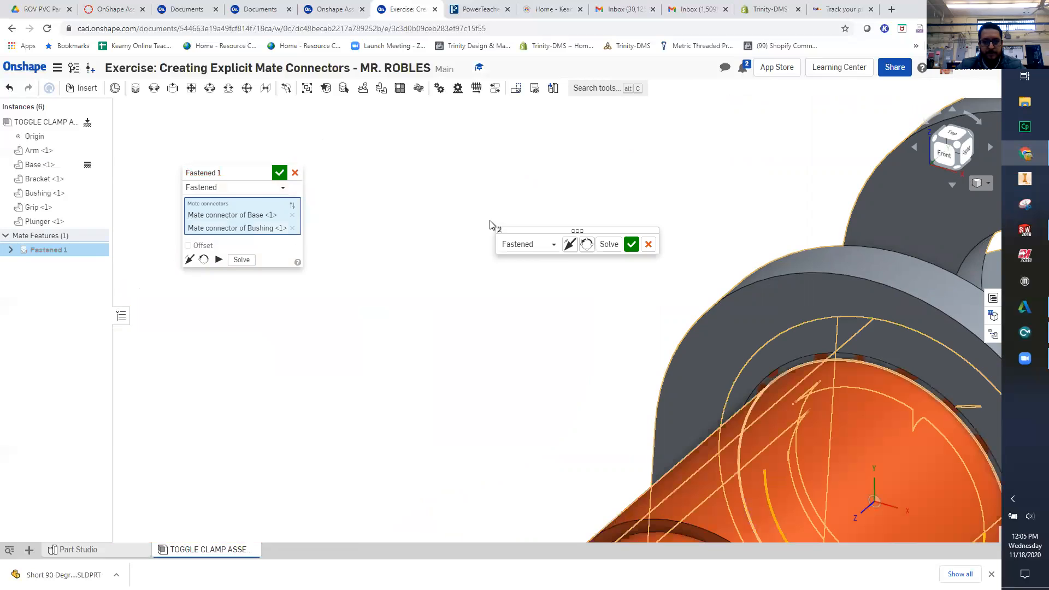
- Flip the Fastened mate's primary axis so the Bushing passes through both uprights, and accept the mate
scroll(581, 276, "down", 5)
middle_click_drag(743, 414, 577, 393)
scroll(566, 350, "up", 3)
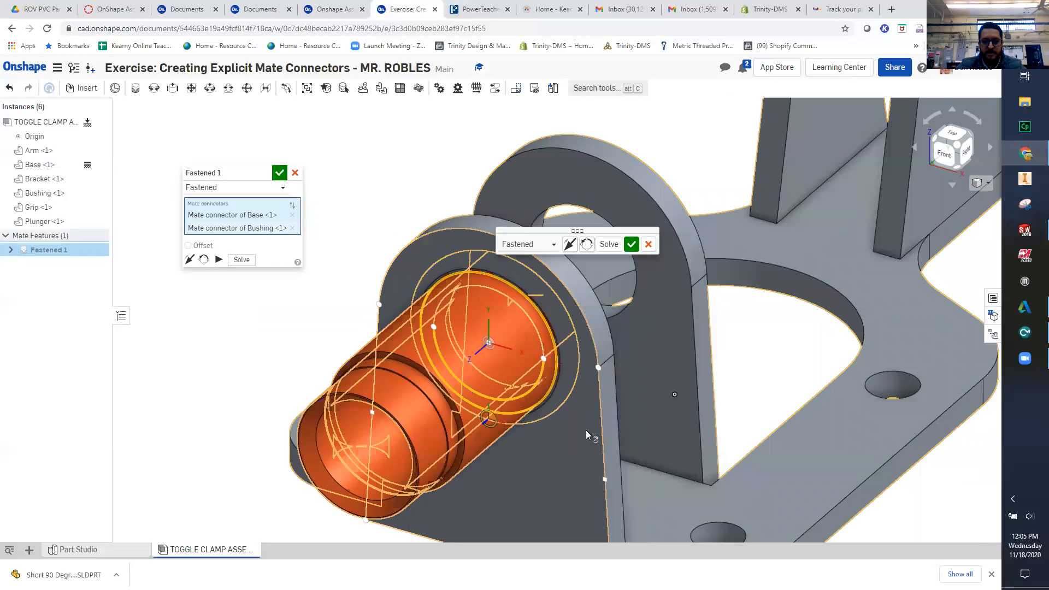
scroll(561, 411, "up", 2)
right_click_drag(560, 411, 548, 441)
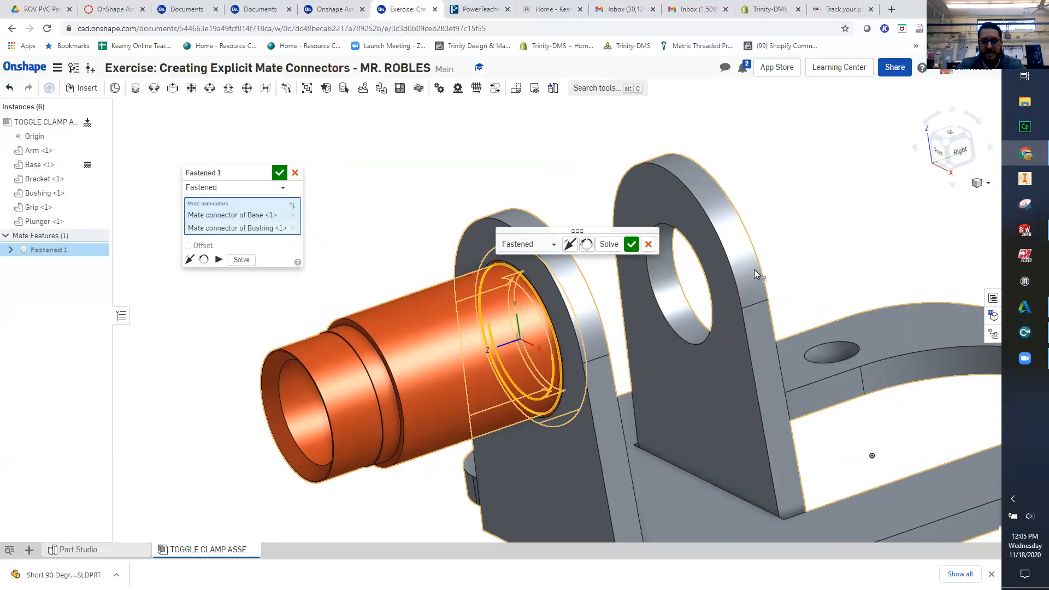
left_click(572, 250)
key("ctrl")
key("ctrl")
left_click(572, 249)
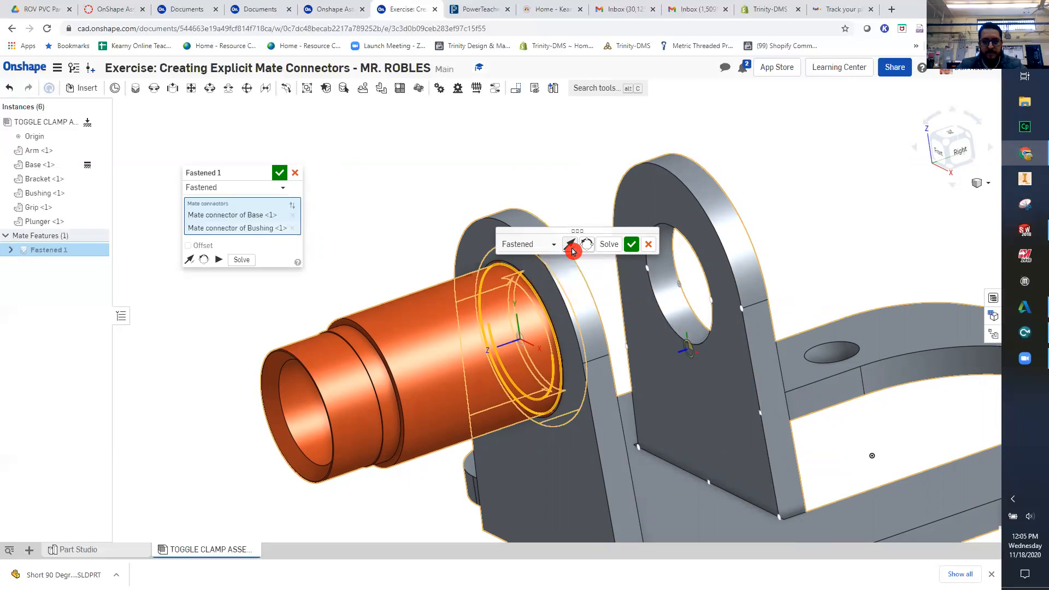
left_click(631, 245)
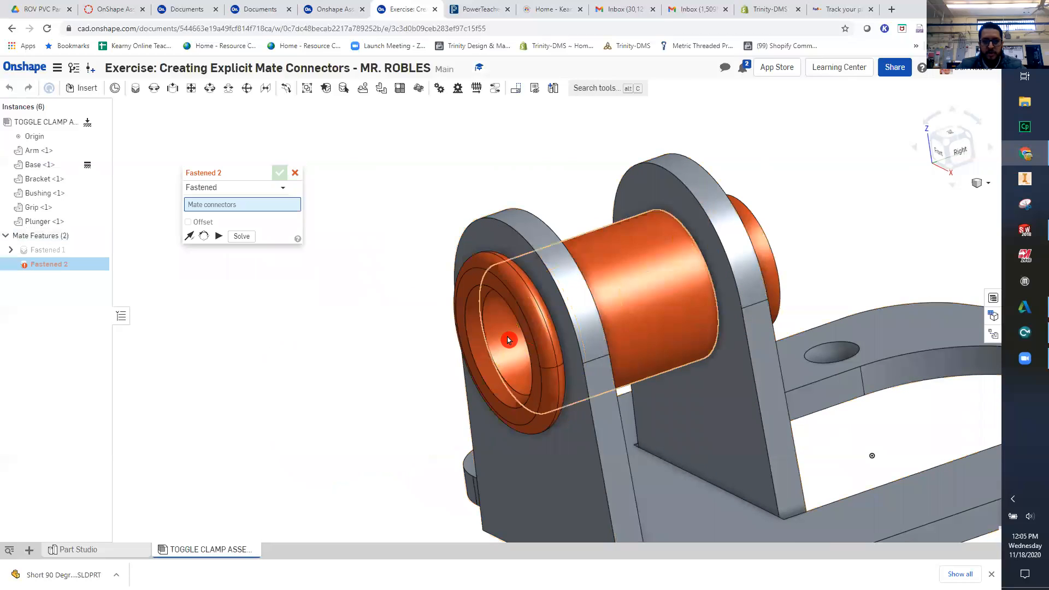
left_click(297, 175)
- Move the Plunger away from the remaining parts and place it in front of the Bushing
right_click_drag(461, 332, 567, 400)
scroll(644, 361, "down", 5)
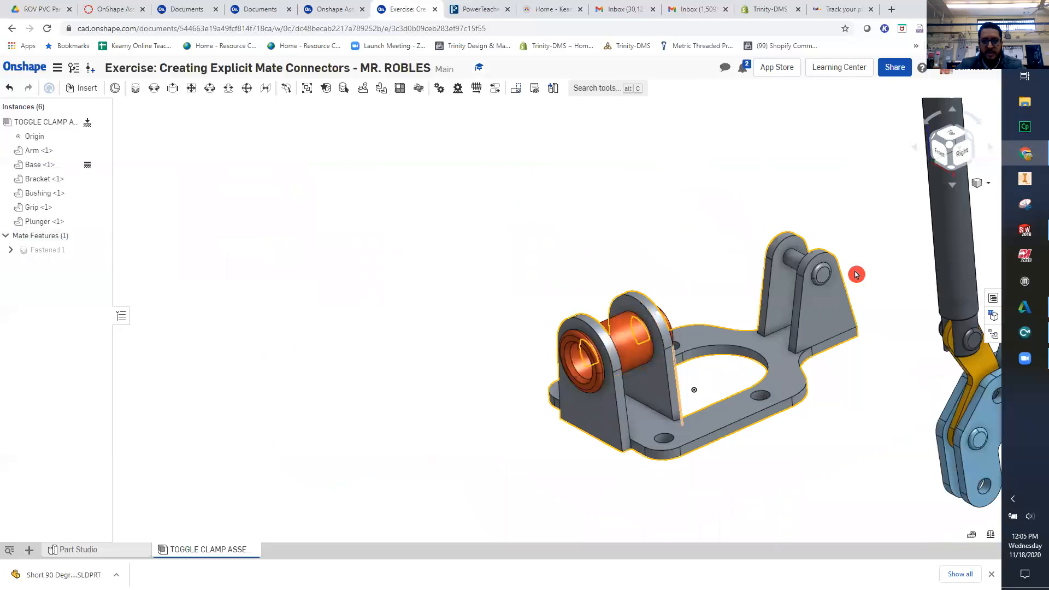
left_click_drag(953, 235, 510, 358)
right_click_drag(550, 389, 567, 460)
scroll(570, 457, "up", 5)
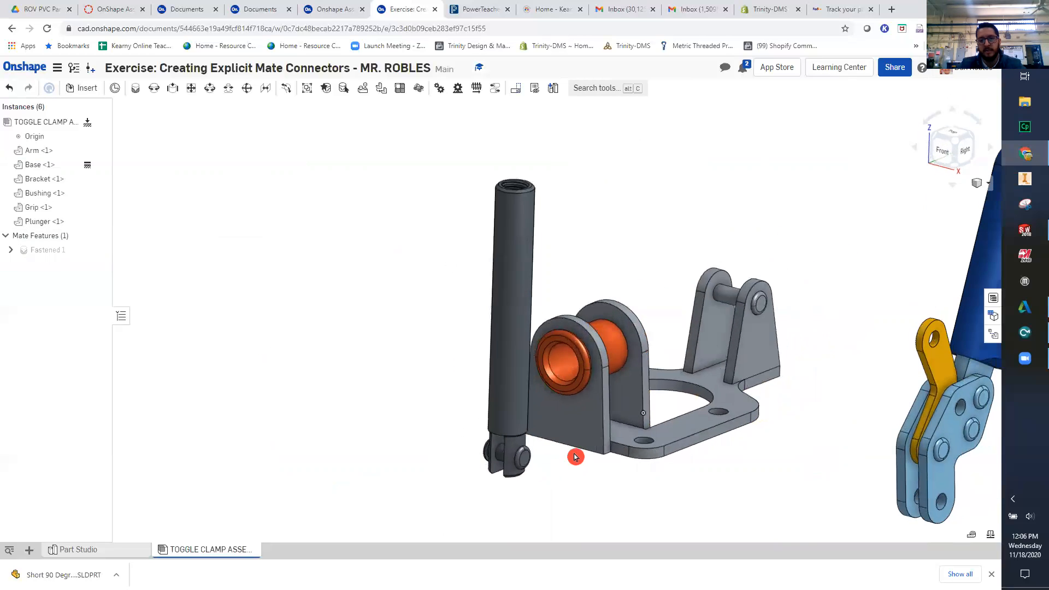
scroll(572, 374, "down", 3)
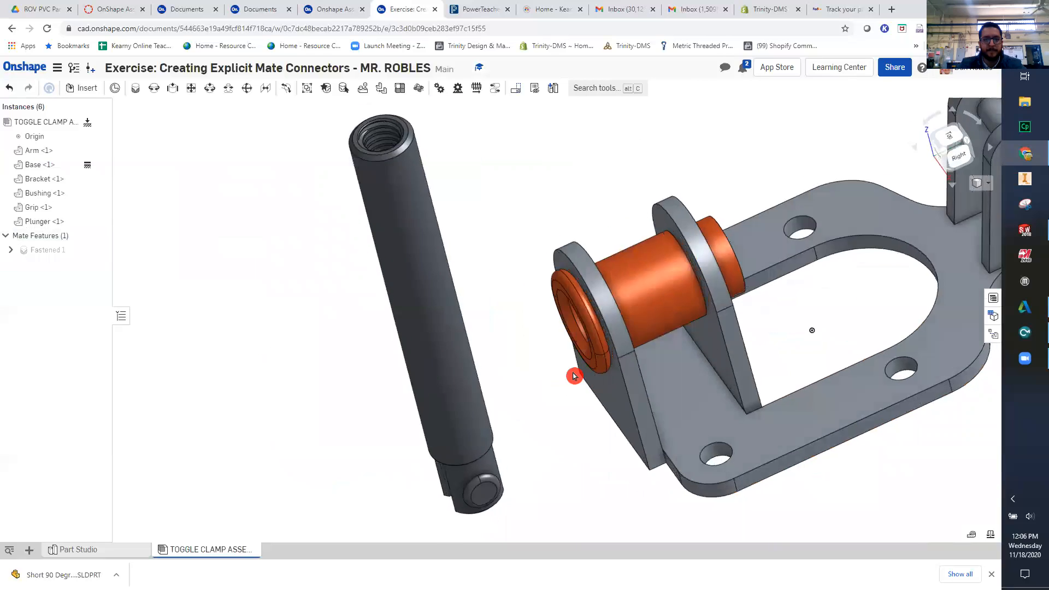
scroll(571, 369, "up", 3)
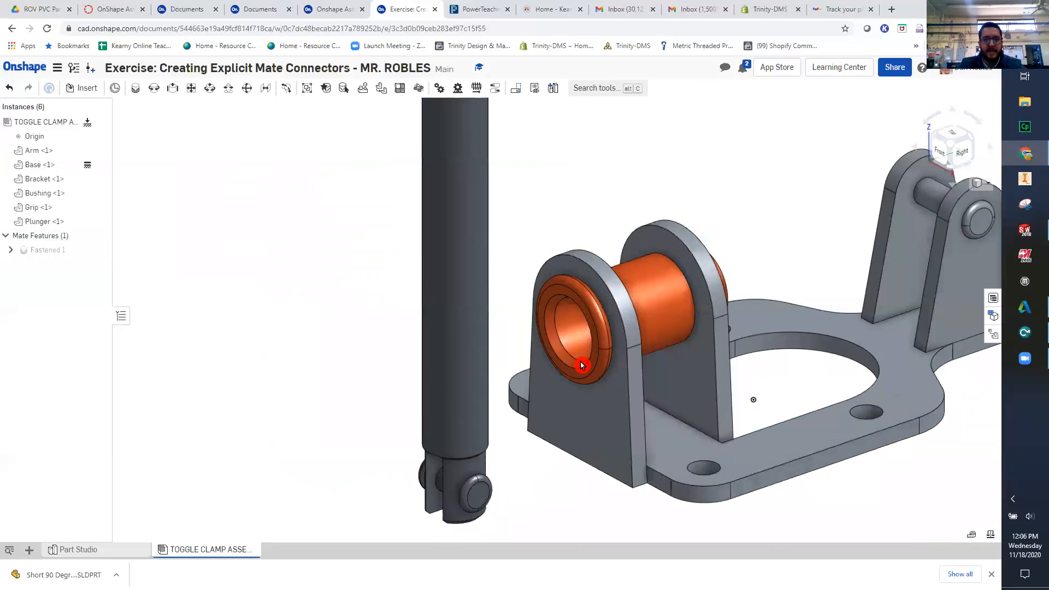
- Add a Slider mate between the centre of the Plunger's cylindrical face and the Bushing's circular opening
left_click(168, 97)
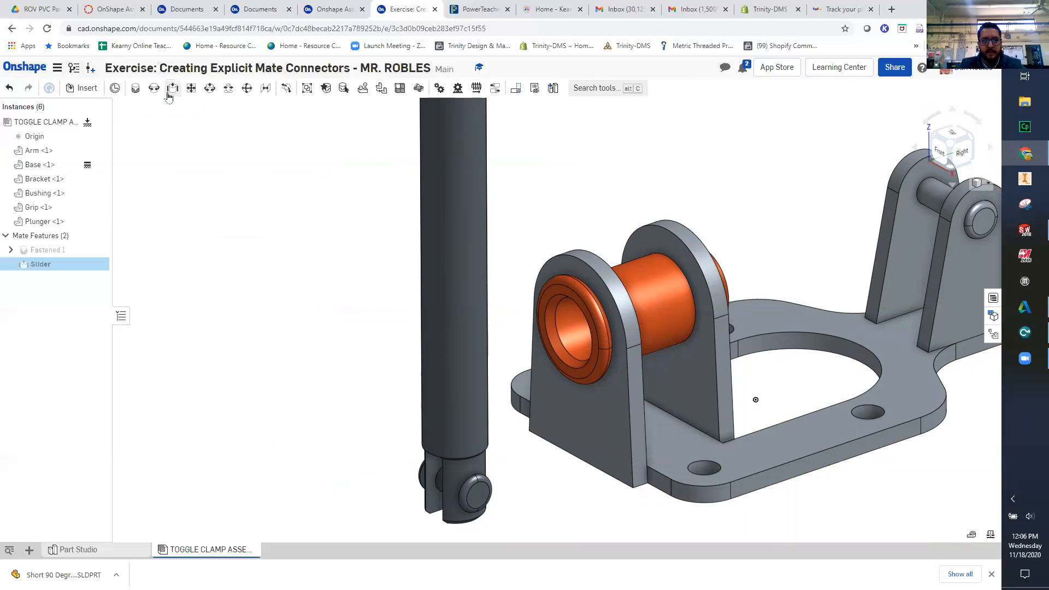
left_click(460, 255)
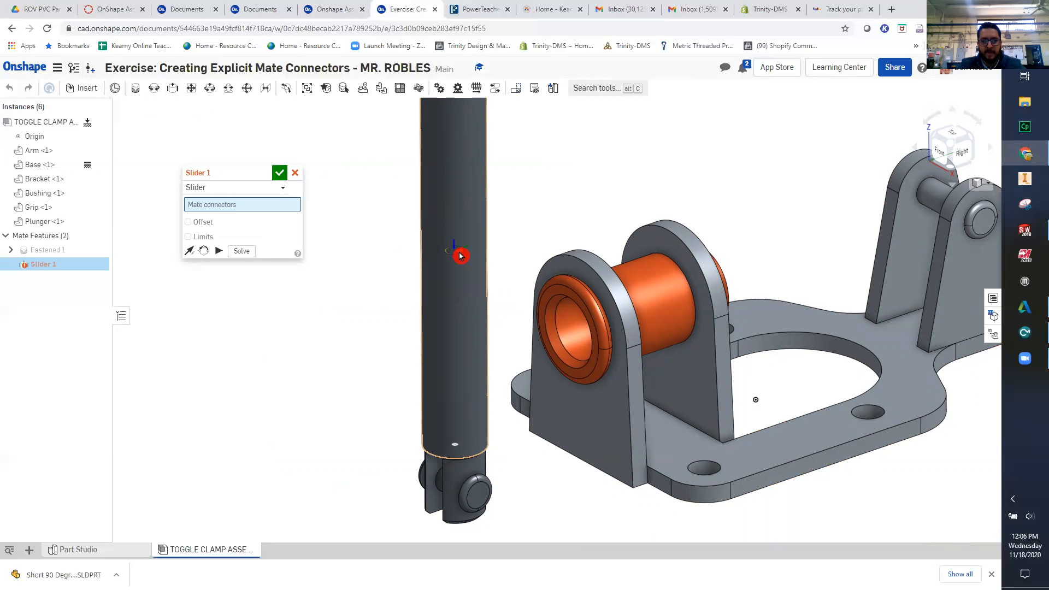
scroll(587, 313, "up", 5)
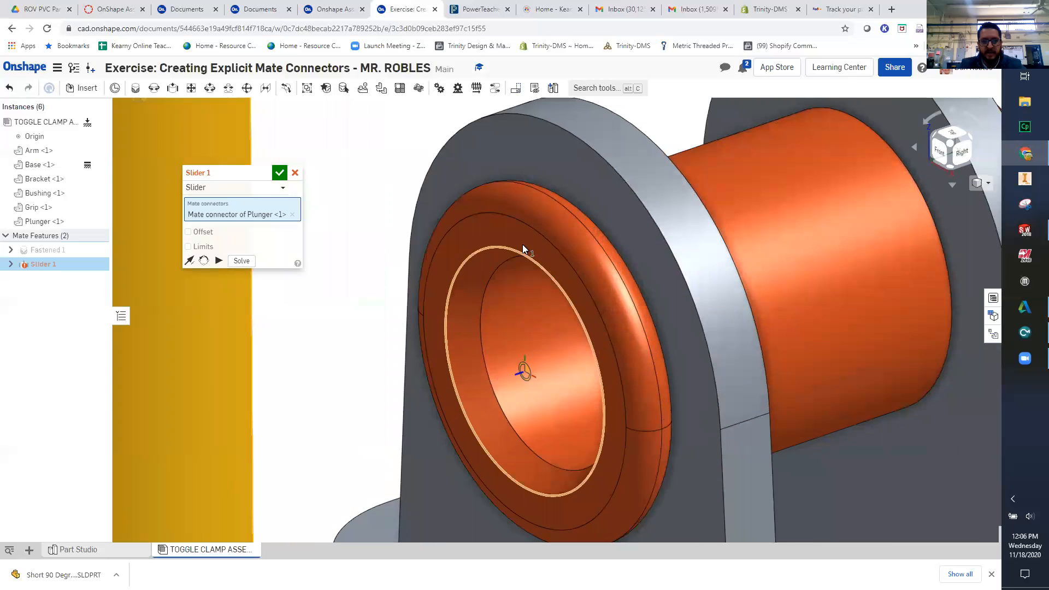
left_click(574, 310)
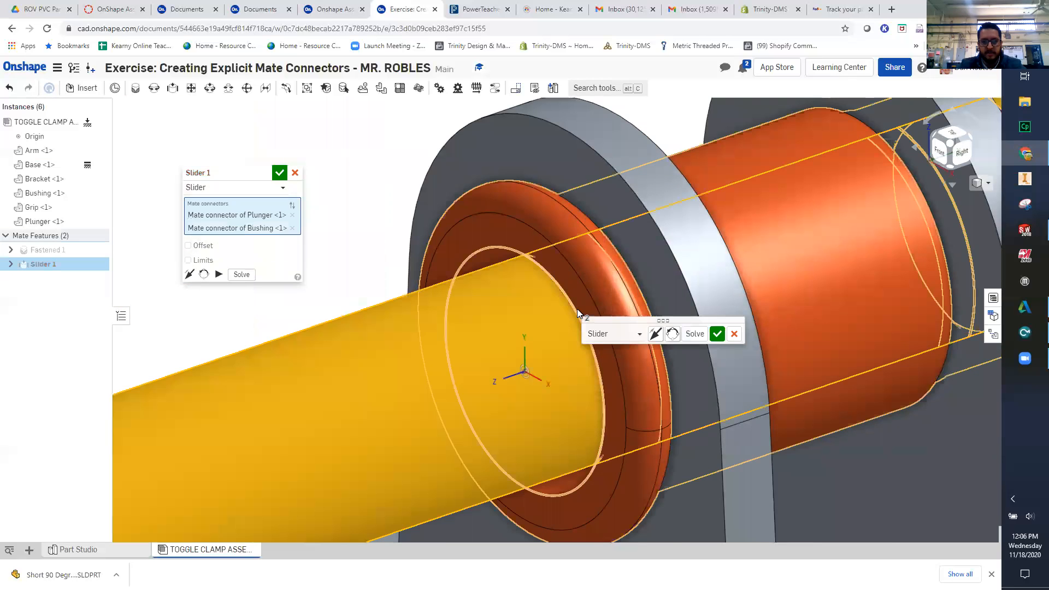
scroll(577, 309, "down", 2)
scroll(577, 309, "down", 1)
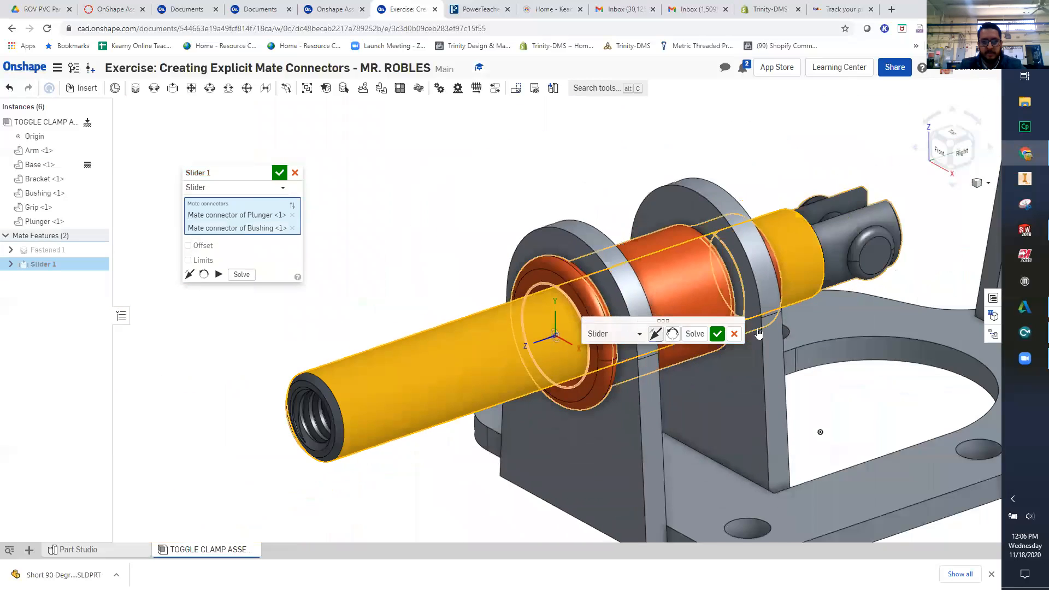
left_click(717, 334)
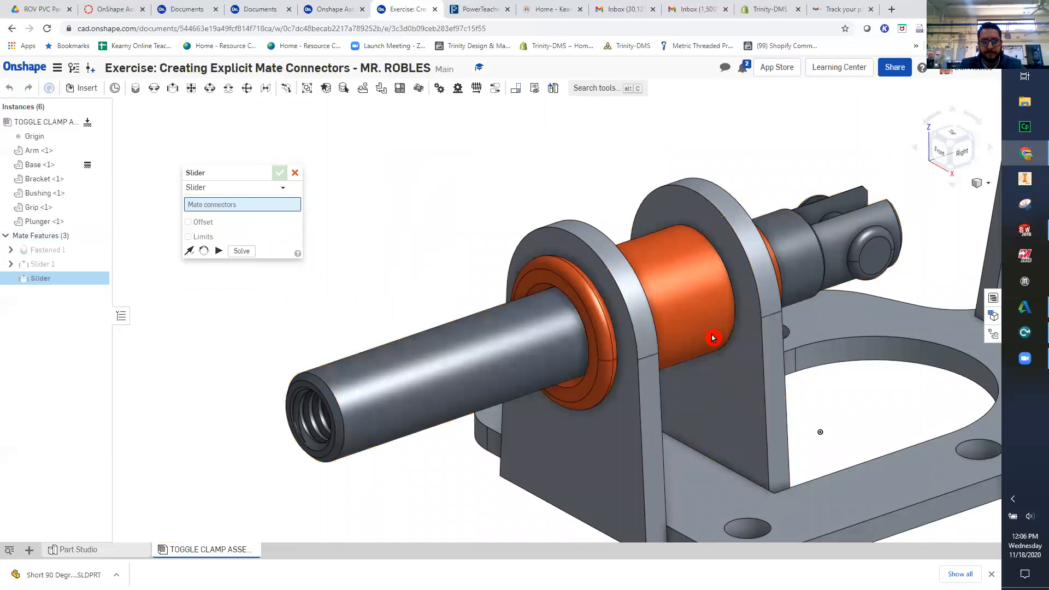
left_click(296, 174)
- Move the Arm's forked lower end near the Base's rear pivot pin and view both from behind
scroll(677, 329, "down", 3)
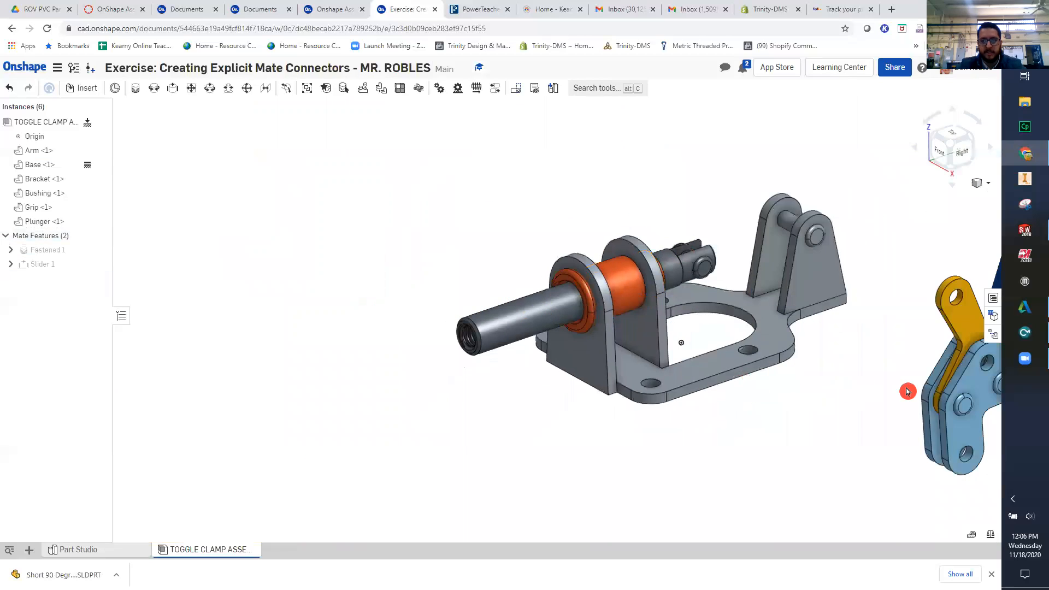
middle_click_drag(772, 398, 508, 435)
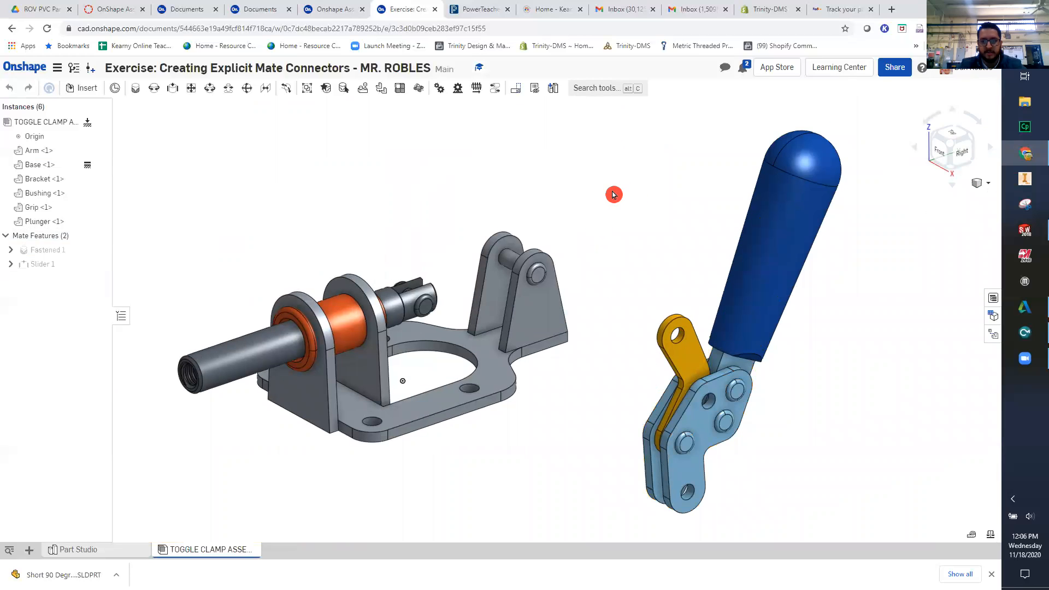
left_click_drag(684, 475, 614, 194)
middle_click_drag(763, 325, 650, 315)
right_click_drag(649, 314, 519, 323)
left_click_drag(512, 293, 535, 351)
scroll(530, 381, "up", 7)
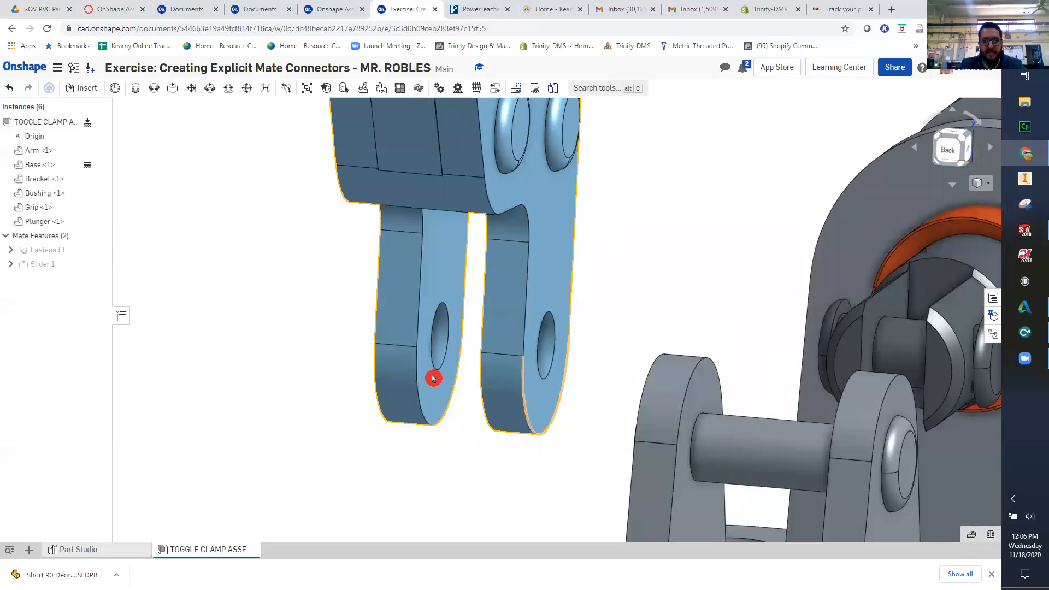
- Switch to the exercise page and go through slides 9 to 12 for the instructions on the Arm's explicit mate connector
left_click(344, 9)
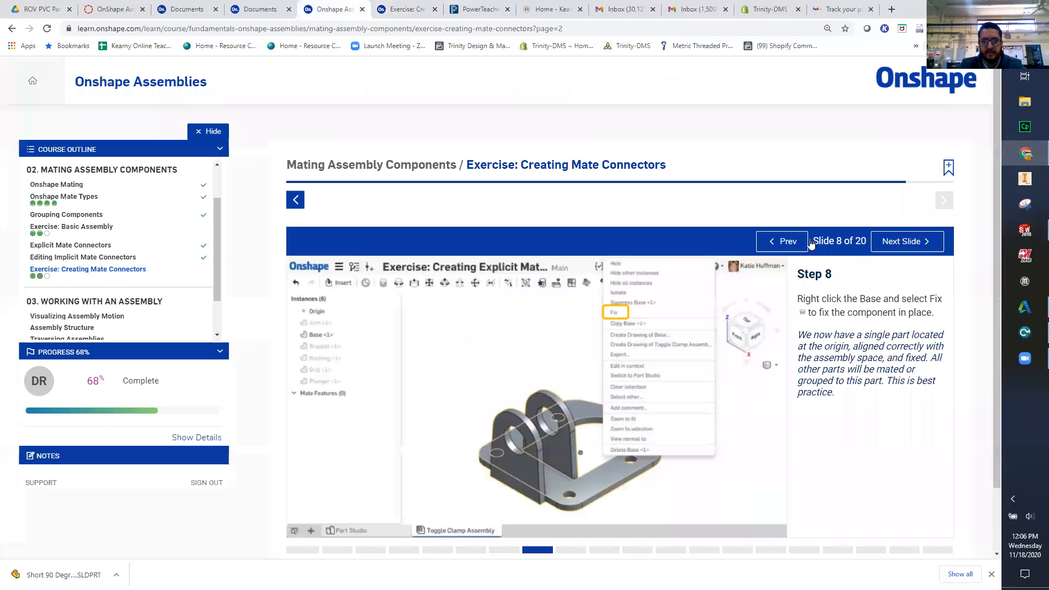
left_click(880, 247)
left_click(881, 249)
left_click(881, 250)
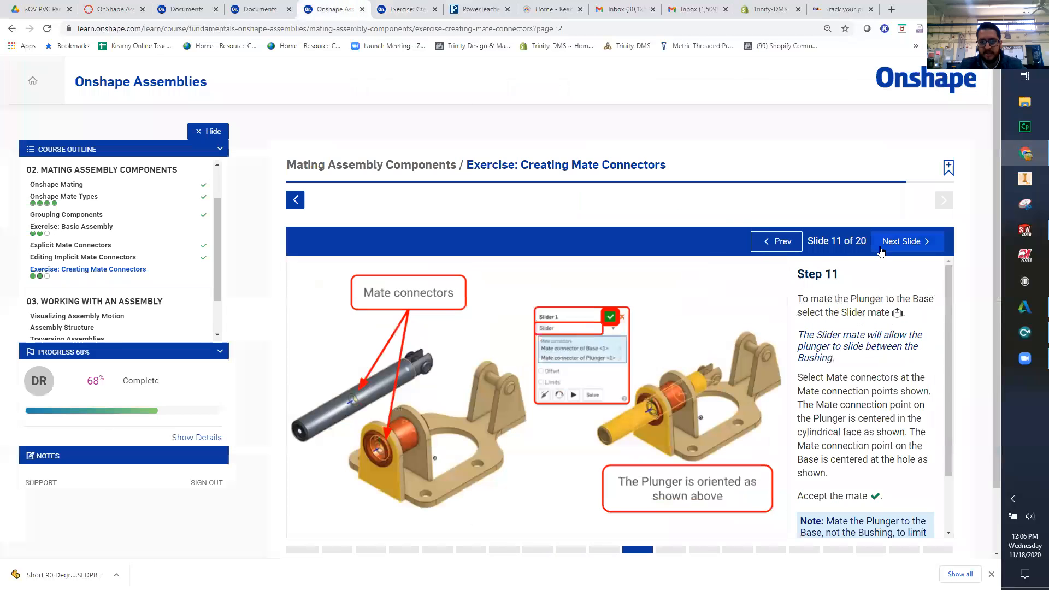
left_click(880, 250)
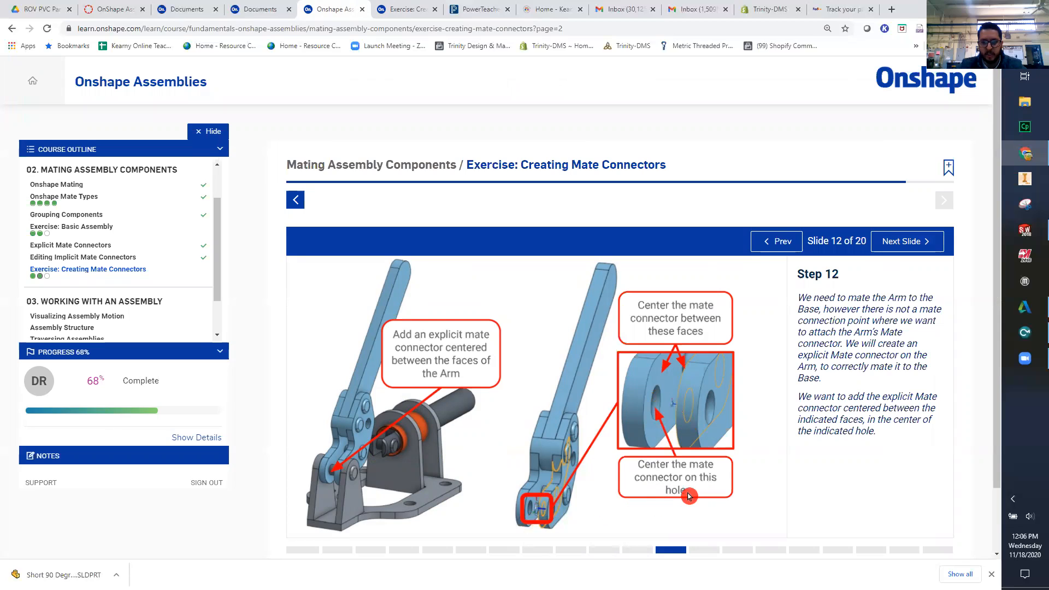
- Start an explicit mate connector in the assembly with the inner hole edge of one of the Arm's fork legs as origin entity
left_click(402, 12)
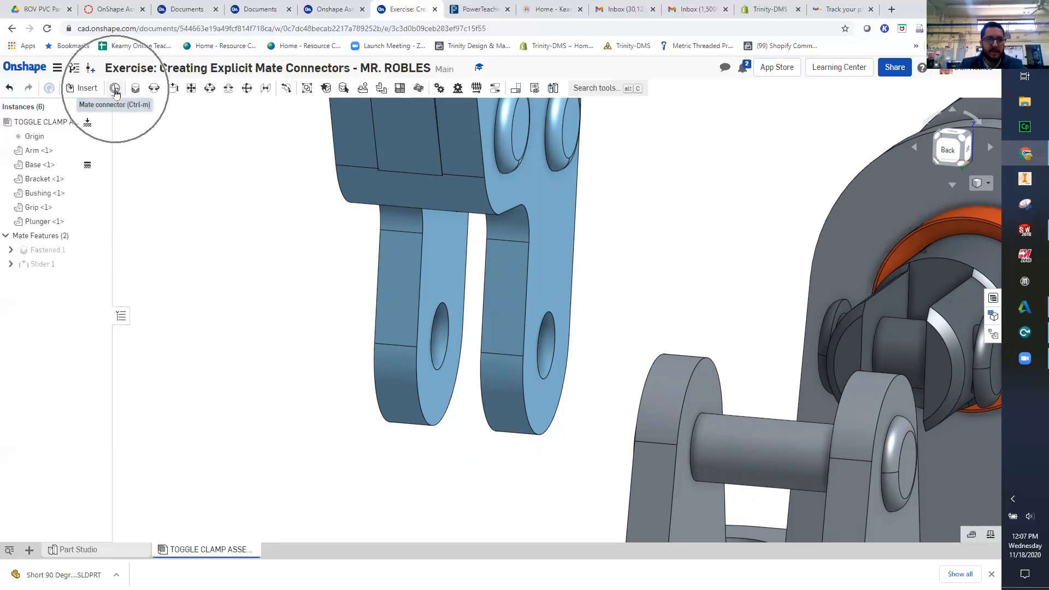
left_click(115, 89)
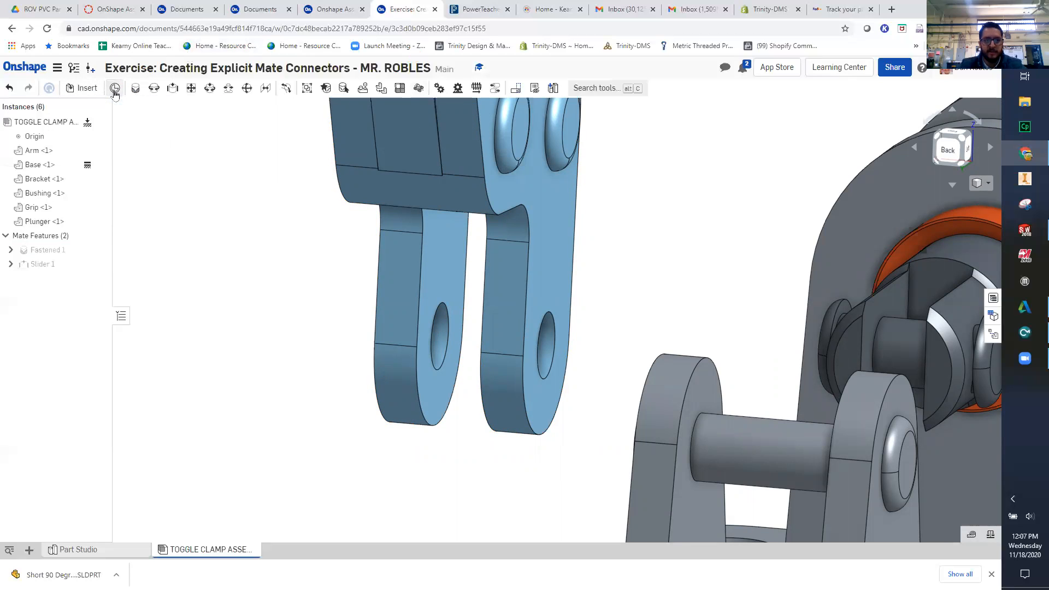
scroll(414, 330, "up", 3)
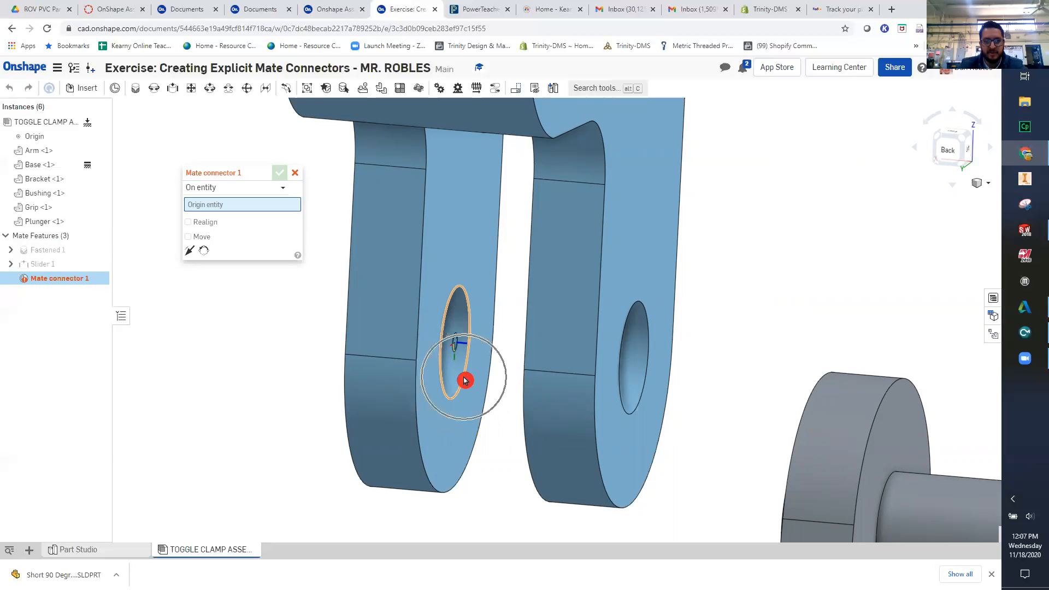
left_click(465, 380)
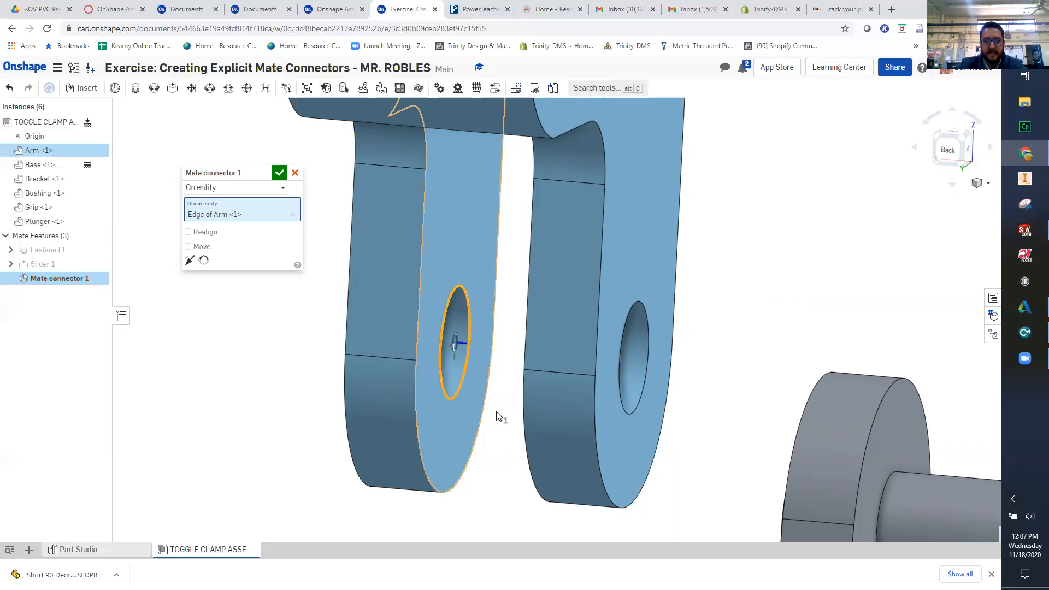
right_click_drag(503, 424, 529, 431)
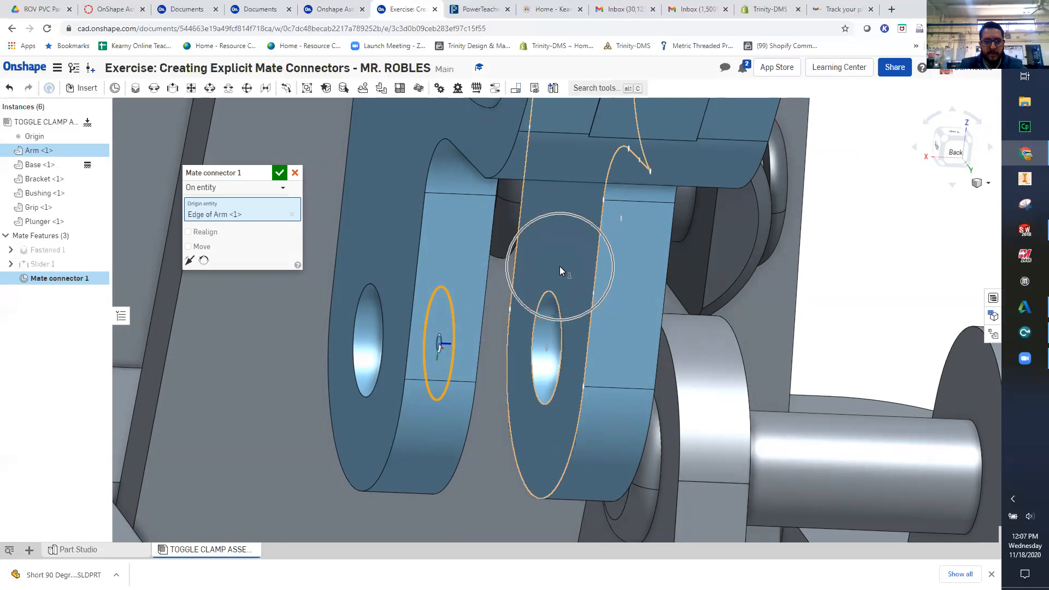
- Set the mate connector to Between entities, choose the inner face of the Arm's opposite fork leg, and accept it
left_click(251, 190)
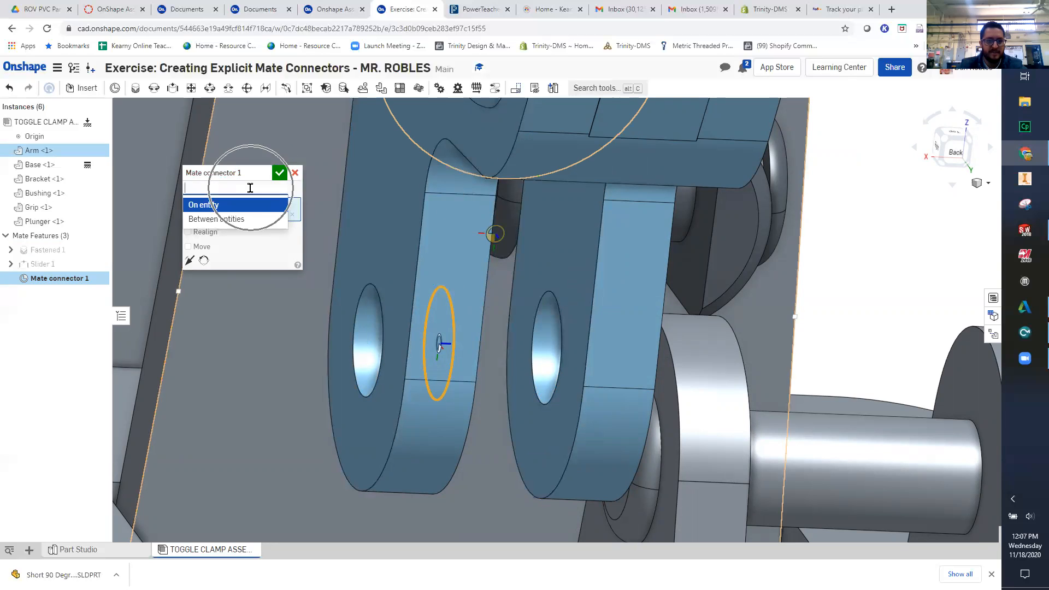
left_click(238, 219)
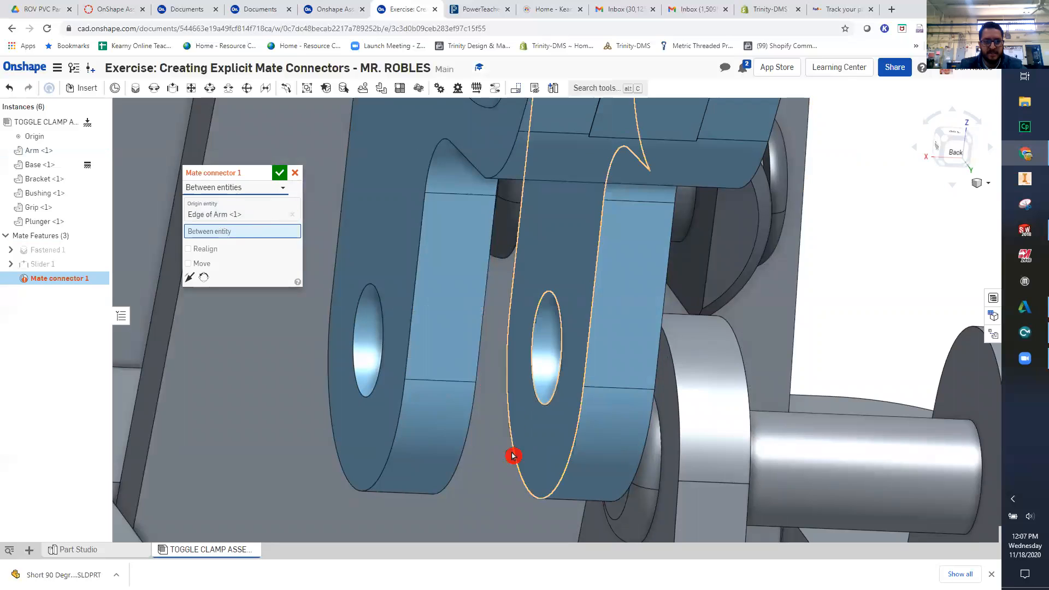
right_click_drag(466, 433, 434, 420)
right_click_drag(546, 451, 633, 415)
left_click(670, 298)
key("ctrl")
right_click_drag(612, 428, 558, 423)
mouse_move(515, 392)
right_mouse_down()
mouse_move(528, 392)
mouse_move(501, 394)
right_mouse_up()
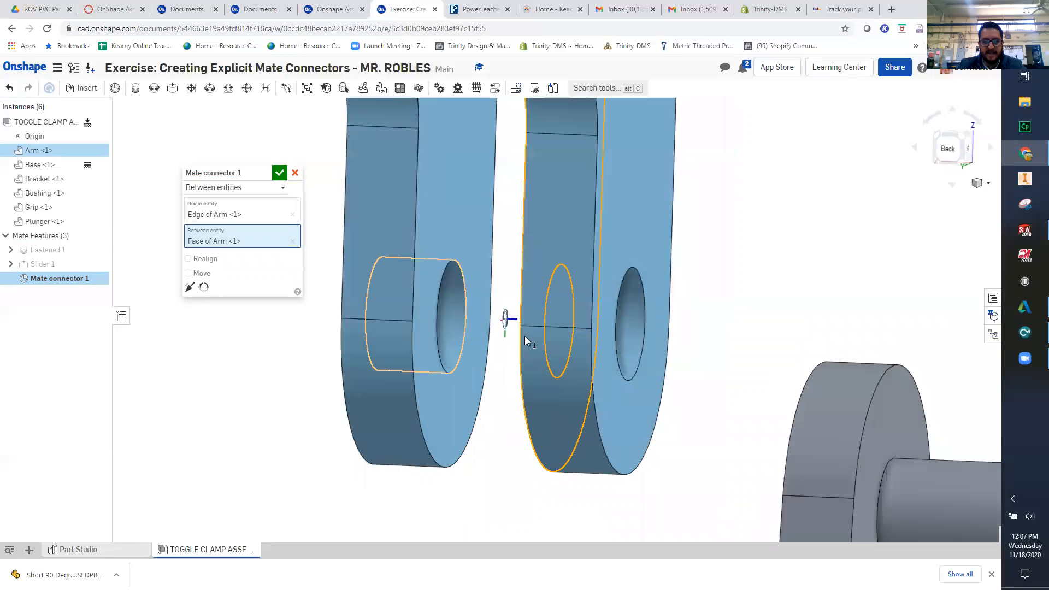
left_click(276, 170)
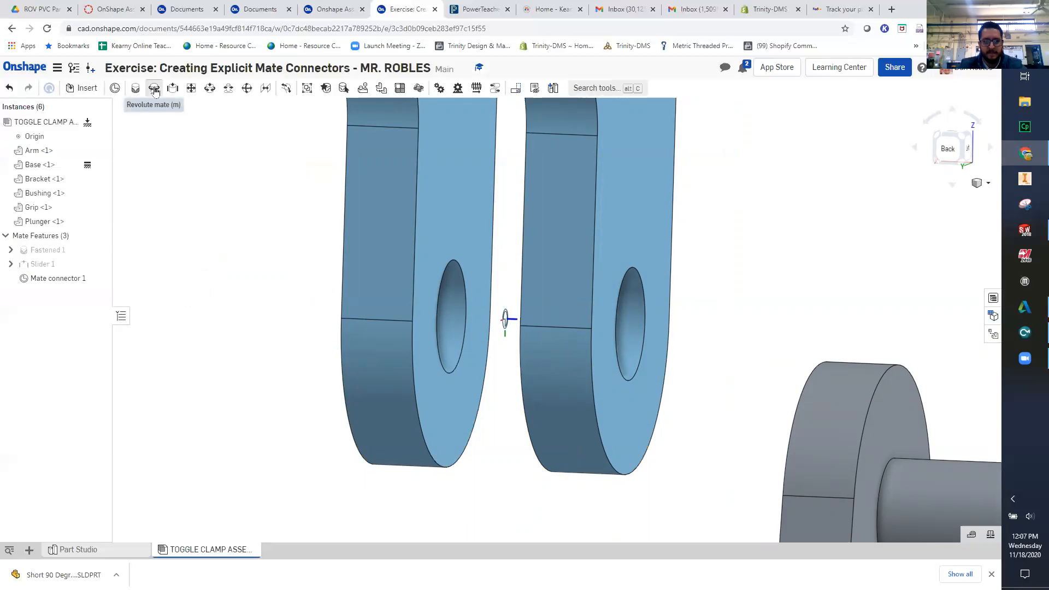
- Create a Revolute mate between the Arm's explicit mate connector and the centre of the Base's rear pivot pin
left_click(155, 89)
left_click(505, 321)
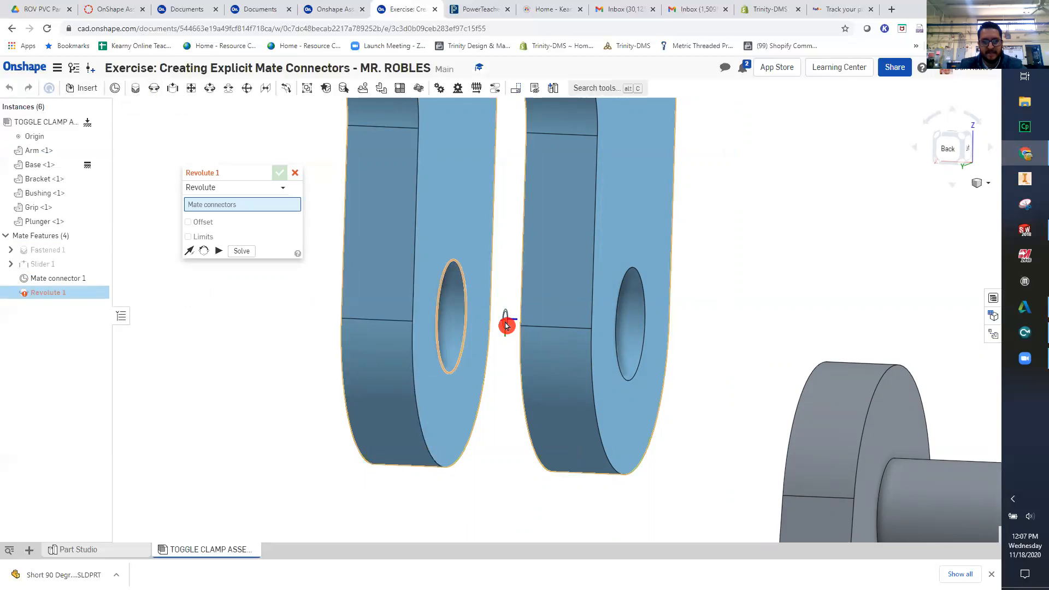
scroll(727, 341, "down", 3)
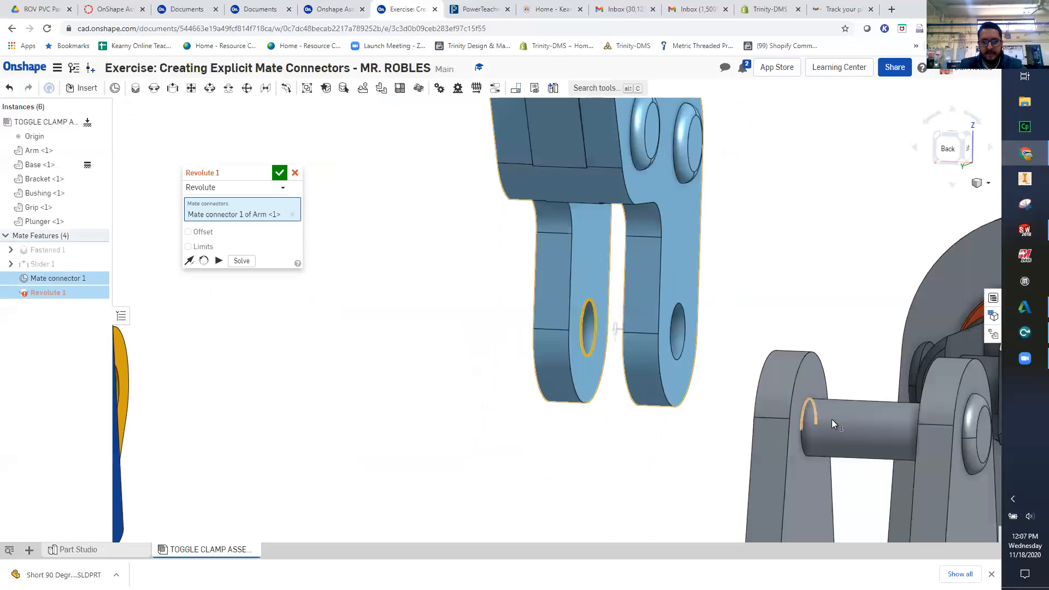
left_click(873, 428)
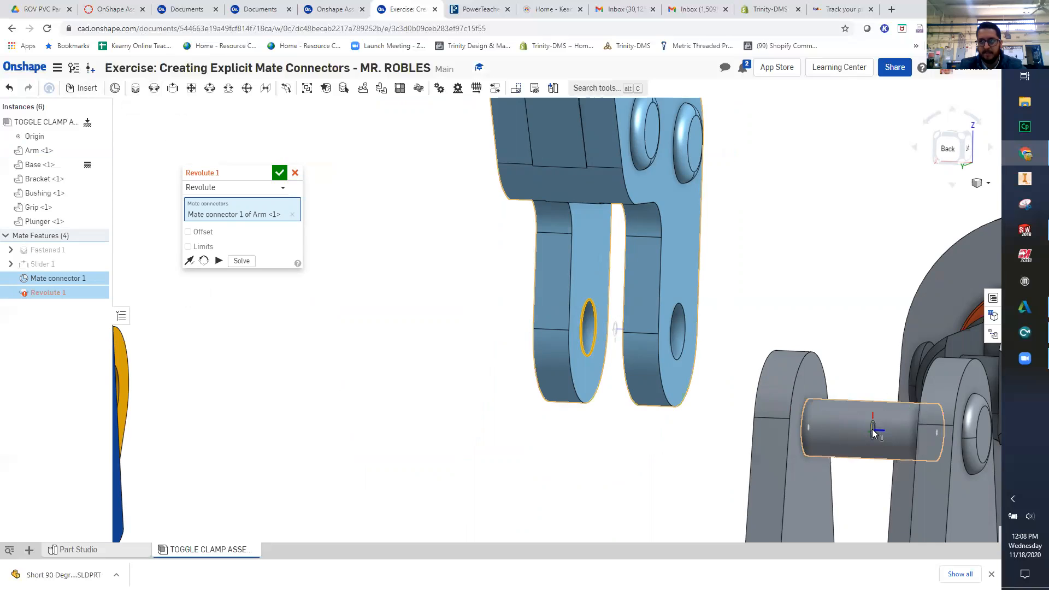
left_click(872, 430)
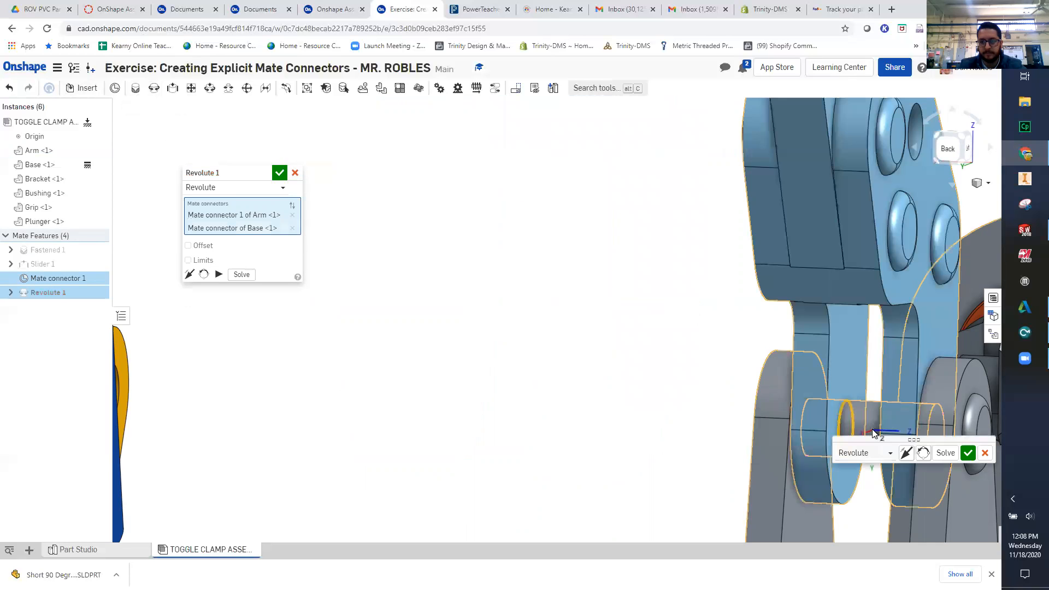
middle_click_drag(840, 381, 603, 323)
right_click_drag(748, 444, 477, 395)
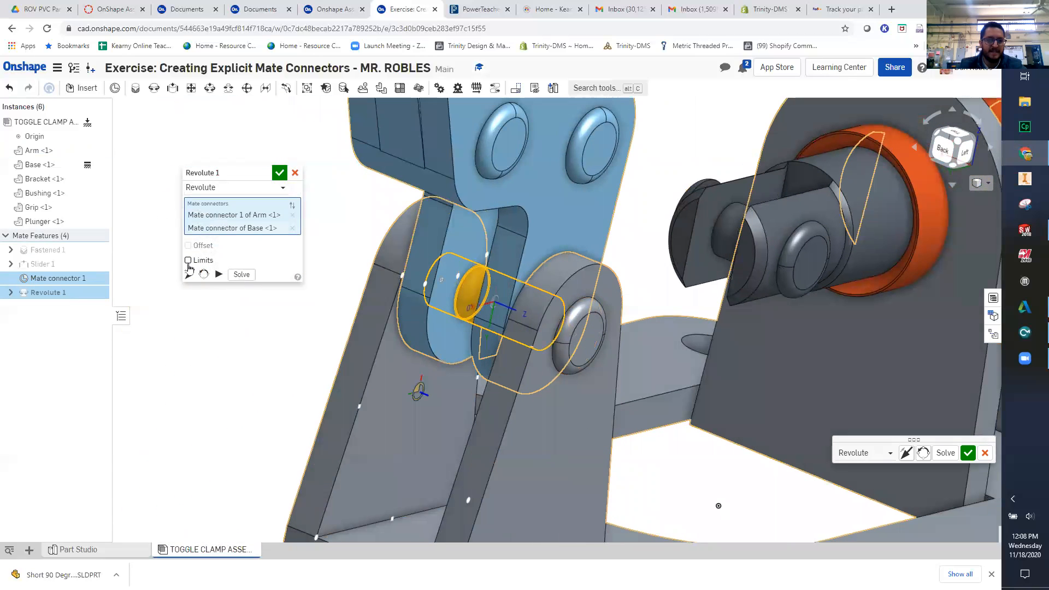
- Enable the Revolute mate's limits, consult exercise slides 13 and 14, set them to -100 and -15 deg, and accept the mate
left_click(187, 261)
left_click(350, 9)
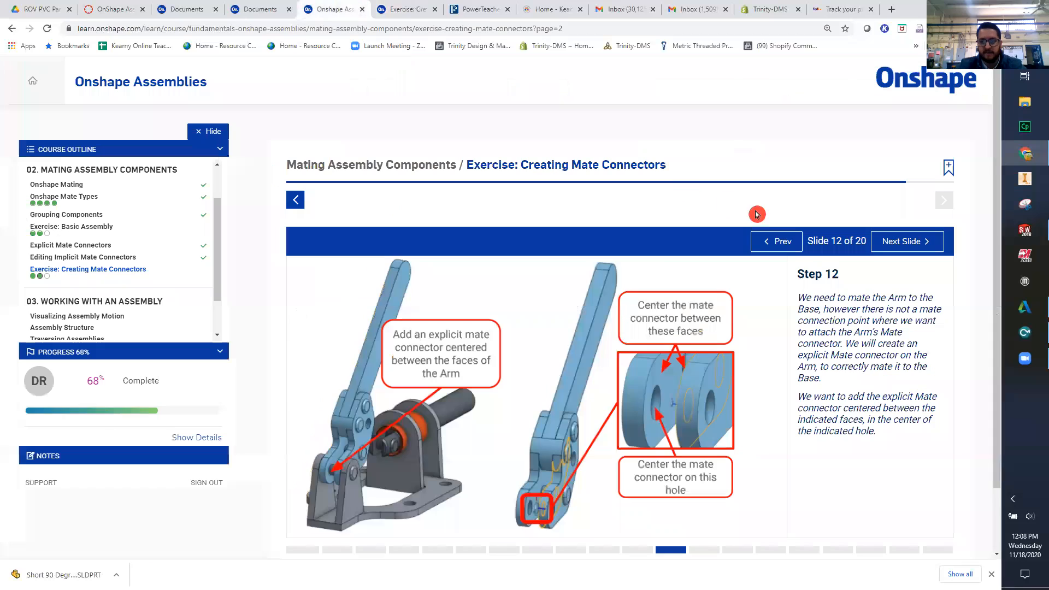
left_click(883, 244)
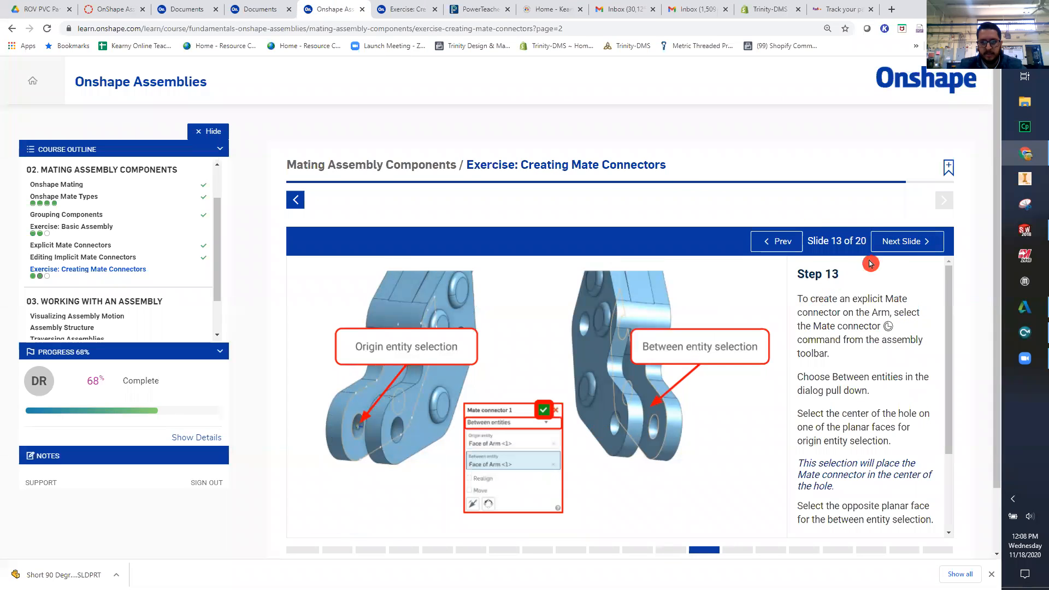
left_click(904, 242)
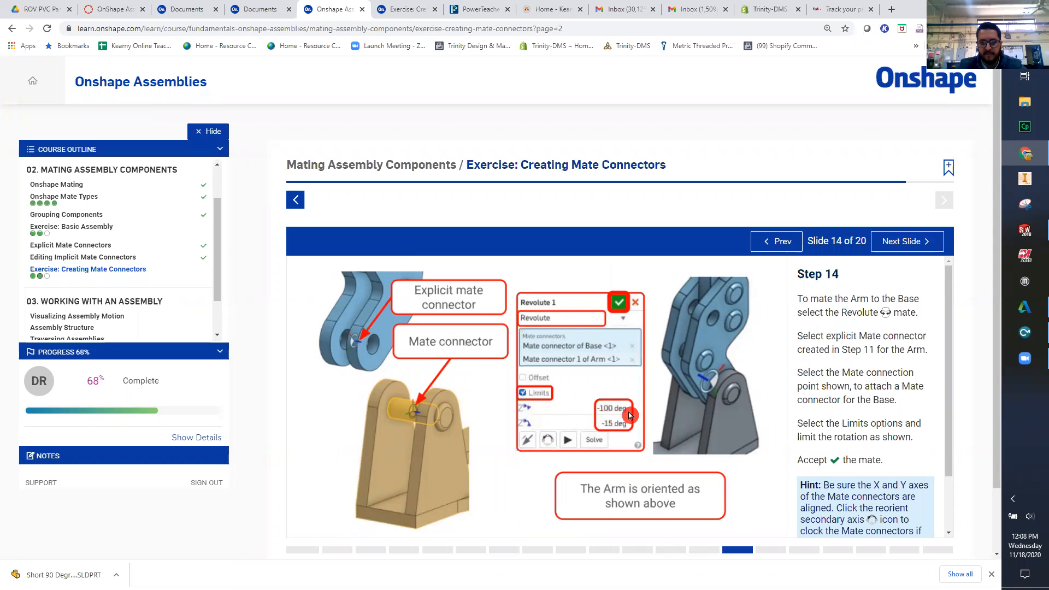
left_click(425, 10)
left_click(262, 273)
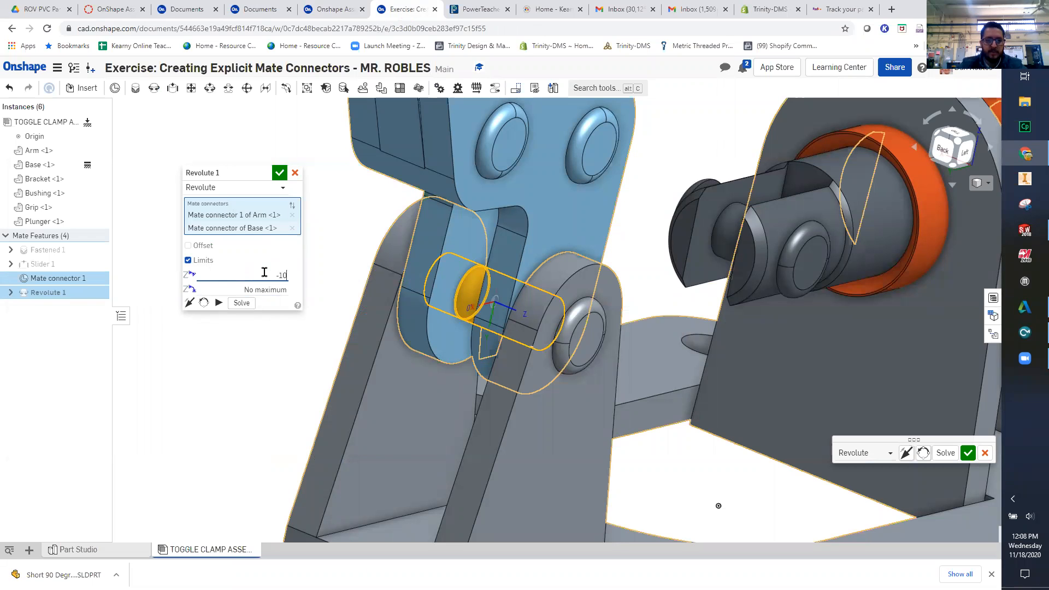
left_click(260, 291)
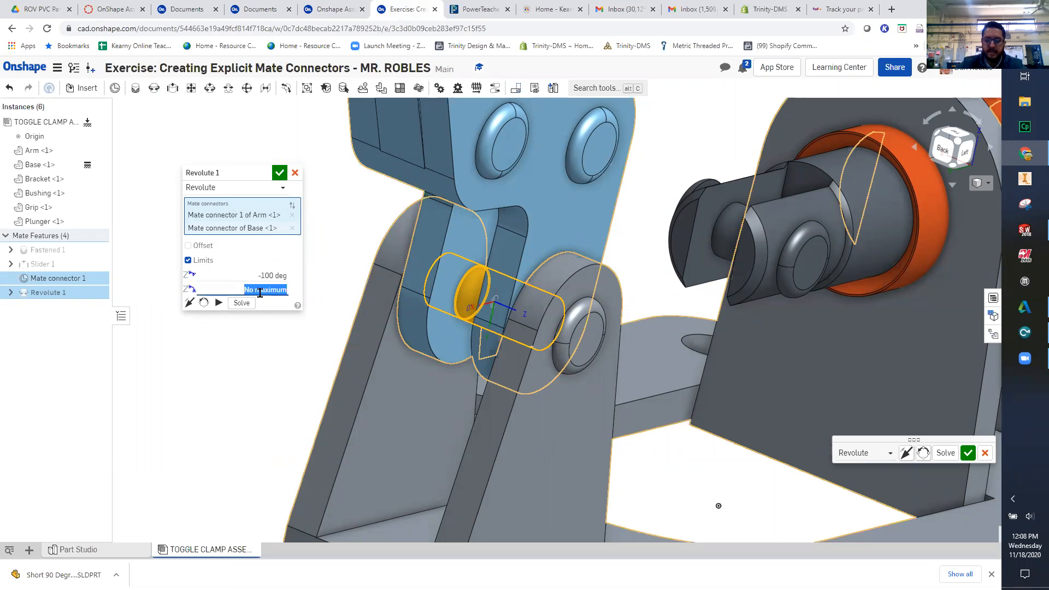
type("-15")
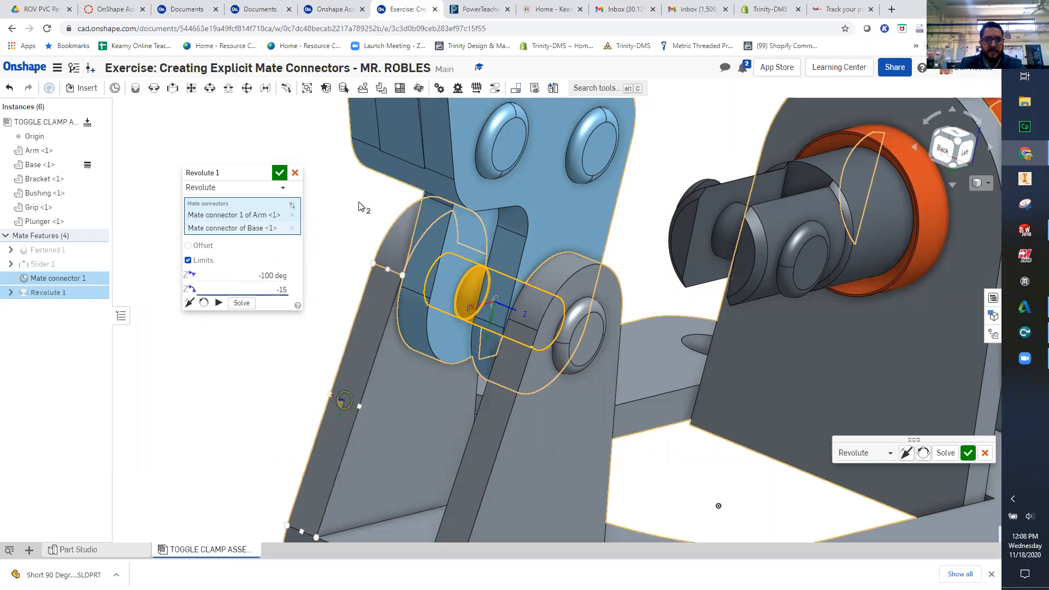
left_click(279, 173)
- Swing the Arm down over the Plunger and back upright to check its limited rotation on the Base
scroll(389, 302, "down", 3)
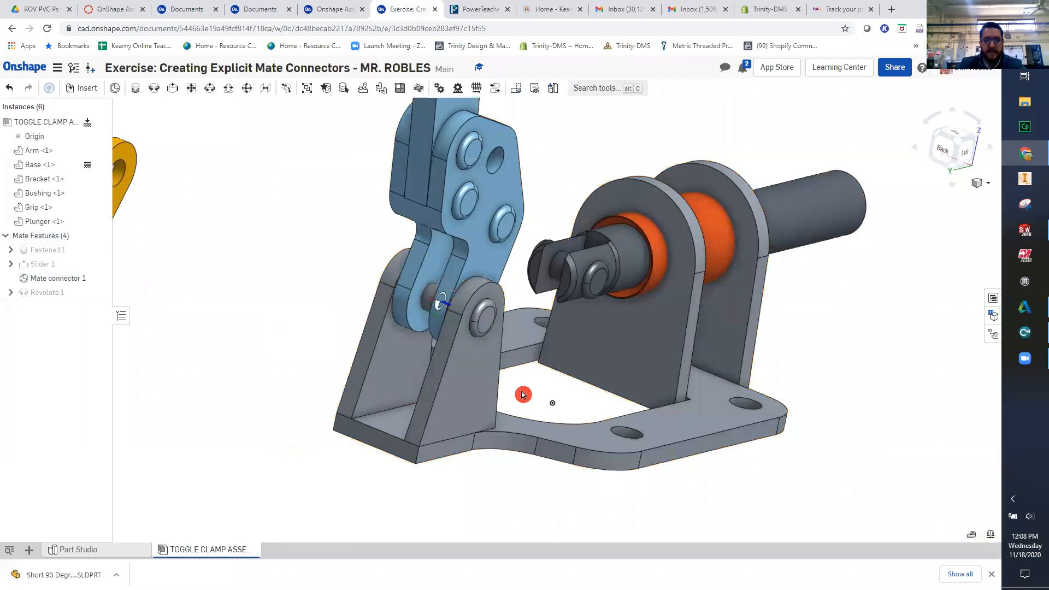
middle_click_drag(523, 393, 461, 471)
left_click_drag(388, 164, 652, 314)
left_click_drag(566, 229, 622, 320)
left_click_drag(331, 258, 300, 268)
right_click_drag(515, 396, 412, 349)
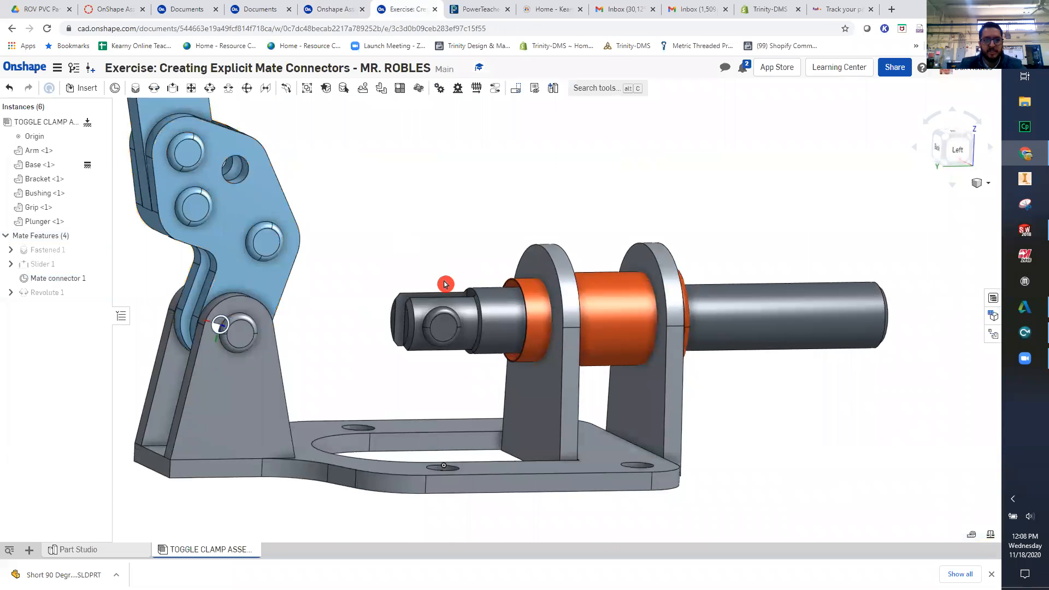
key("ctrl+z")
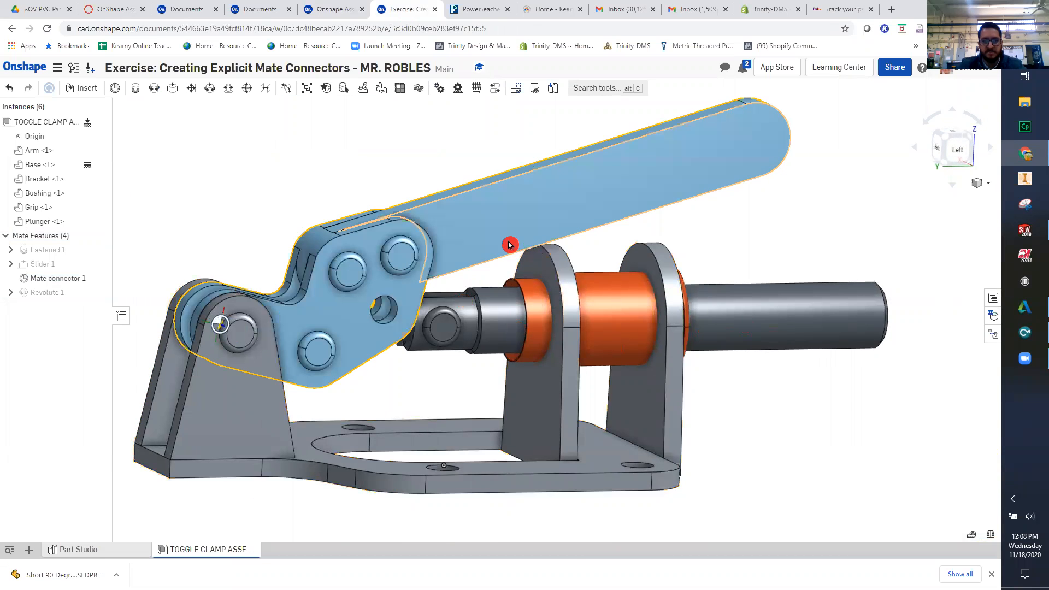
scroll(532, 271, "up", 5)
scroll(480, 304, "down", 5)
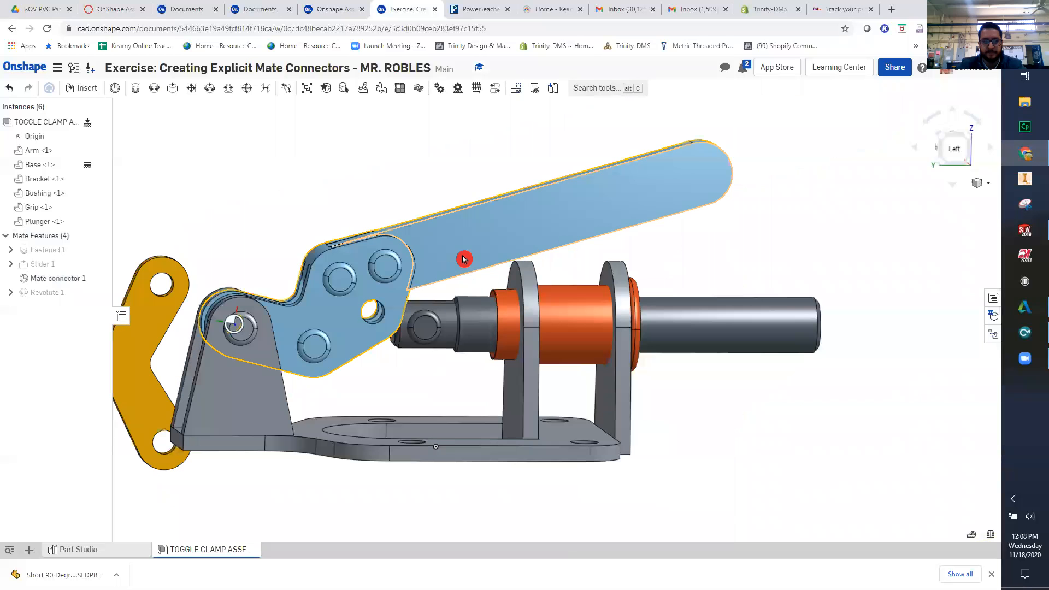
left_click_drag(464, 259, 207, 190)
- Move the Bracket between the Arm and the Bushing, just above the Plunger's forked end
right_click_drag(343, 376, 237, 253)
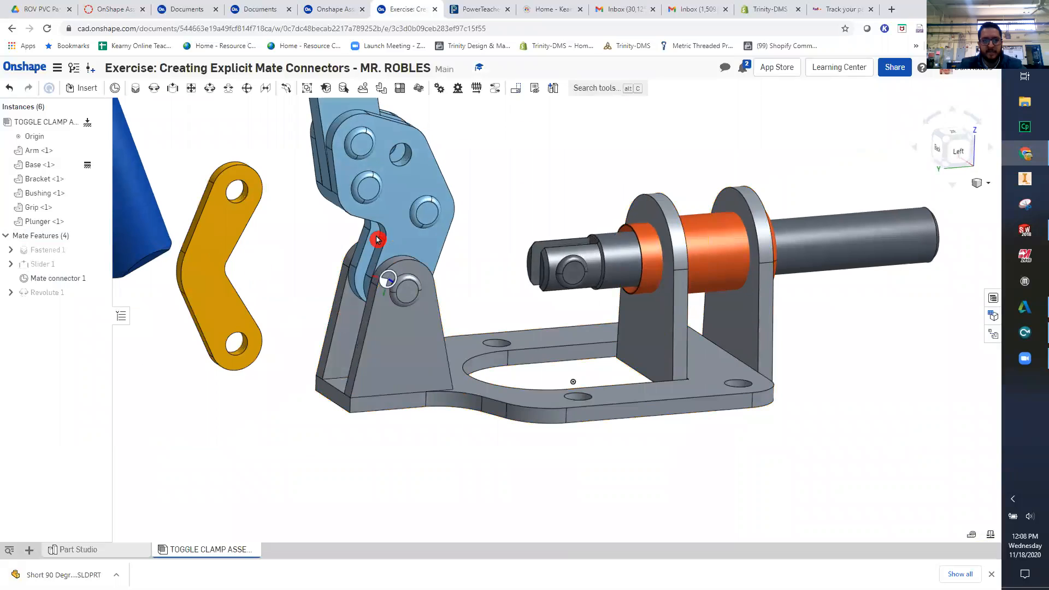
left_click_drag(527, 162, 493, 143)
right_click_drag(554, 254, 703, 220)
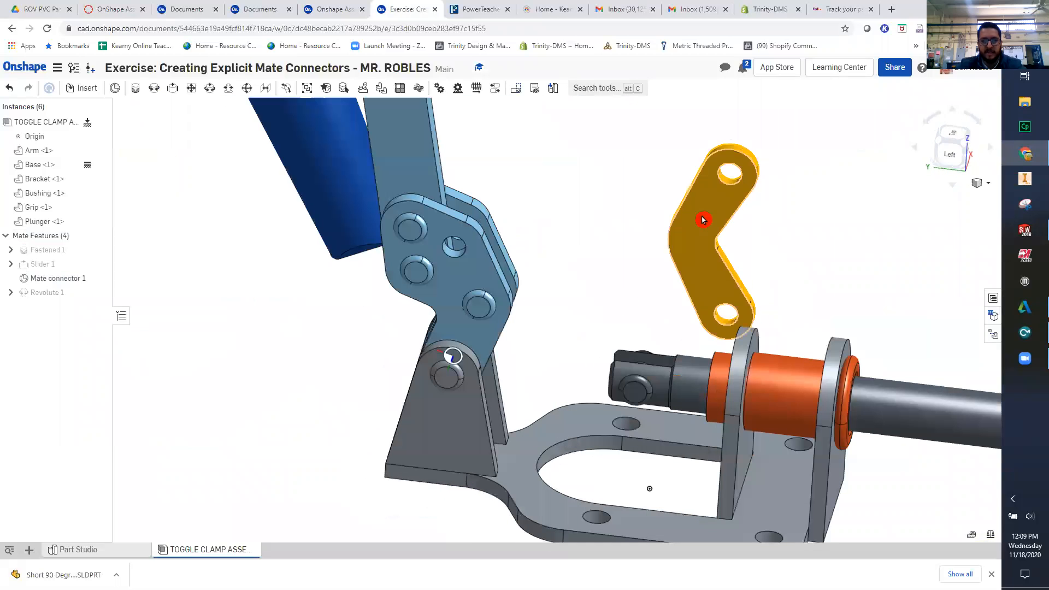
right_click_drag(738, 171, 637, 354)
right_click_drag(609, 411, 620, 371)
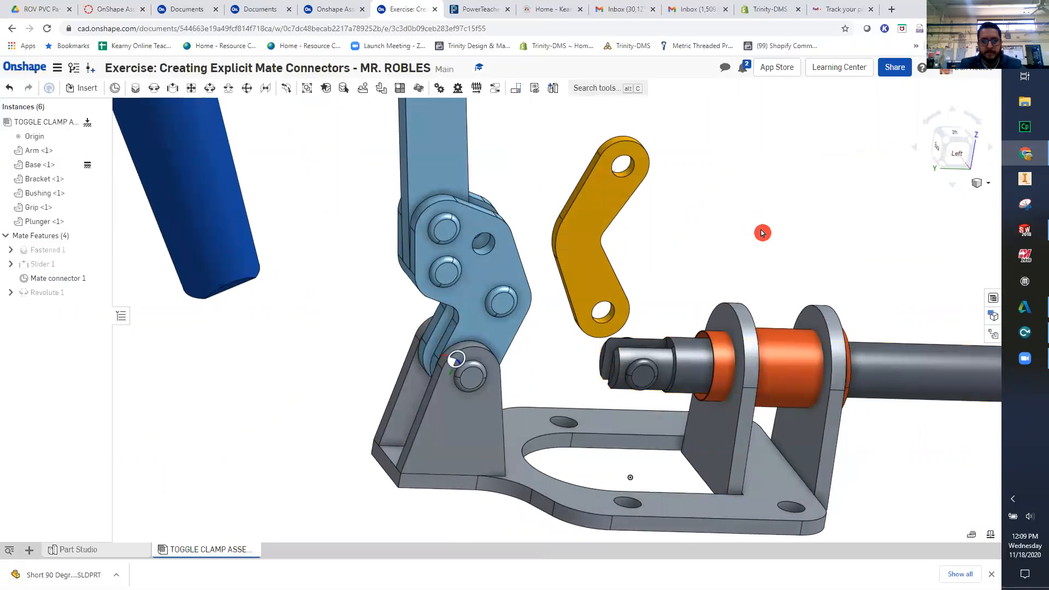
- Start a Revolute mate with the mid-depth centre of the Bracket's lower hole as the first mate connector
left_click(150, 91)
right_click_drag(568, 306, 581, 275)
scroll(608, 280, "up", 6)
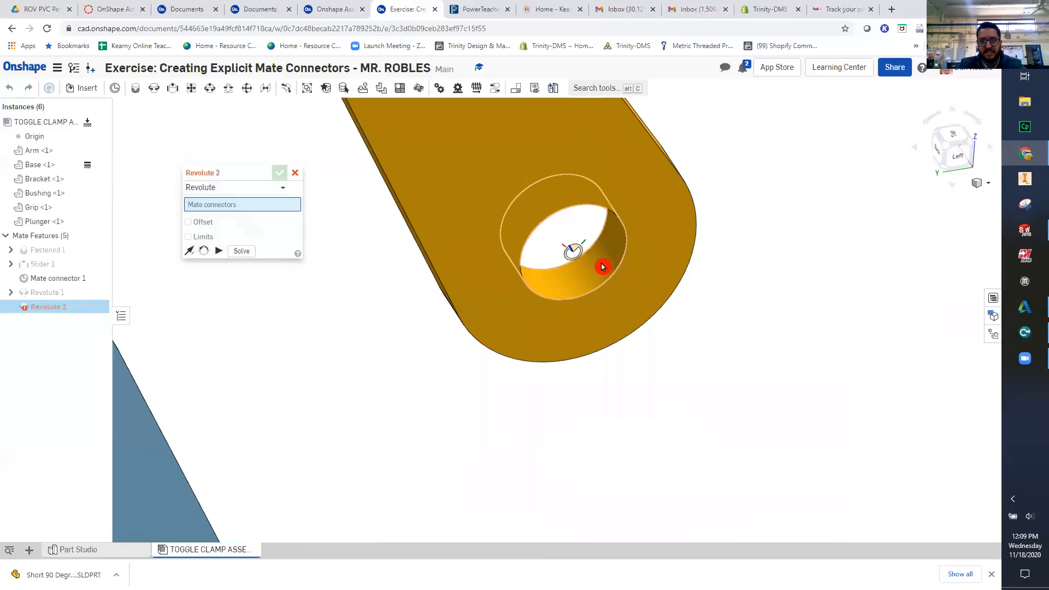
scroll(585, 248, "up", 3)
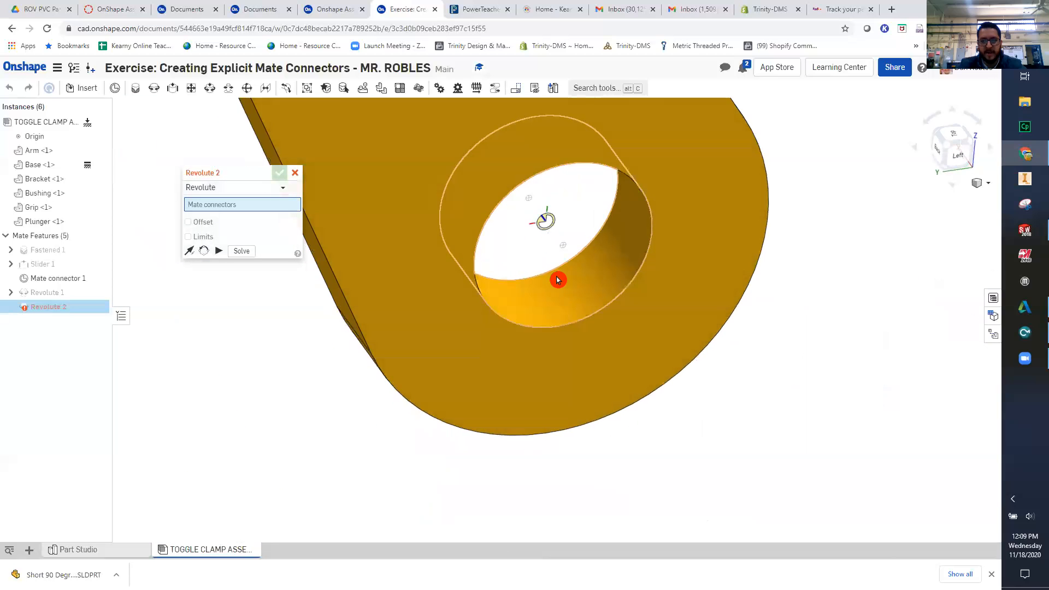
scroll(557, 281, "down", 3)
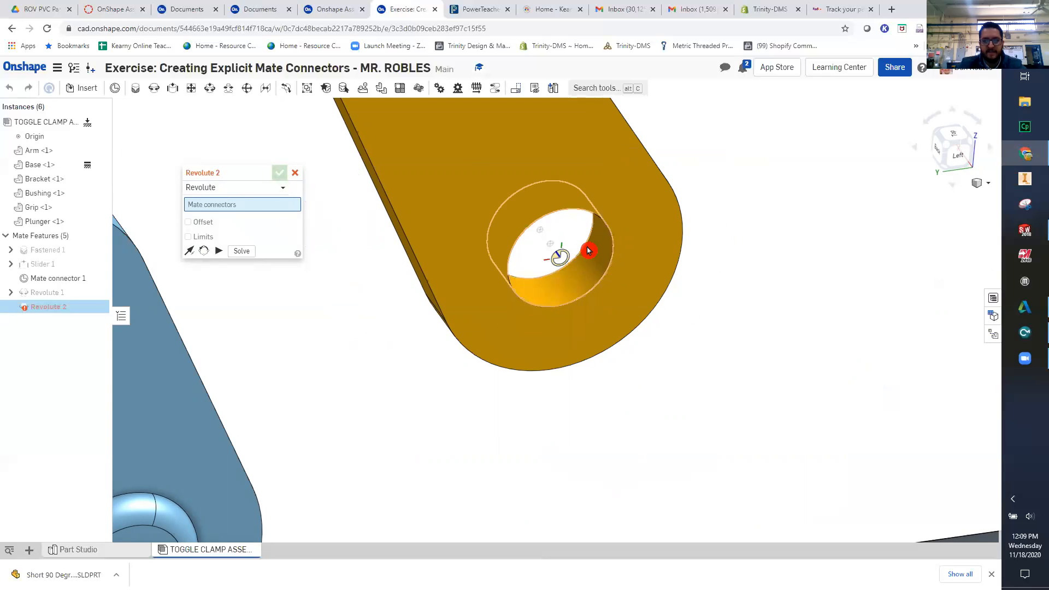
scroll(588, 250, "up", 2)
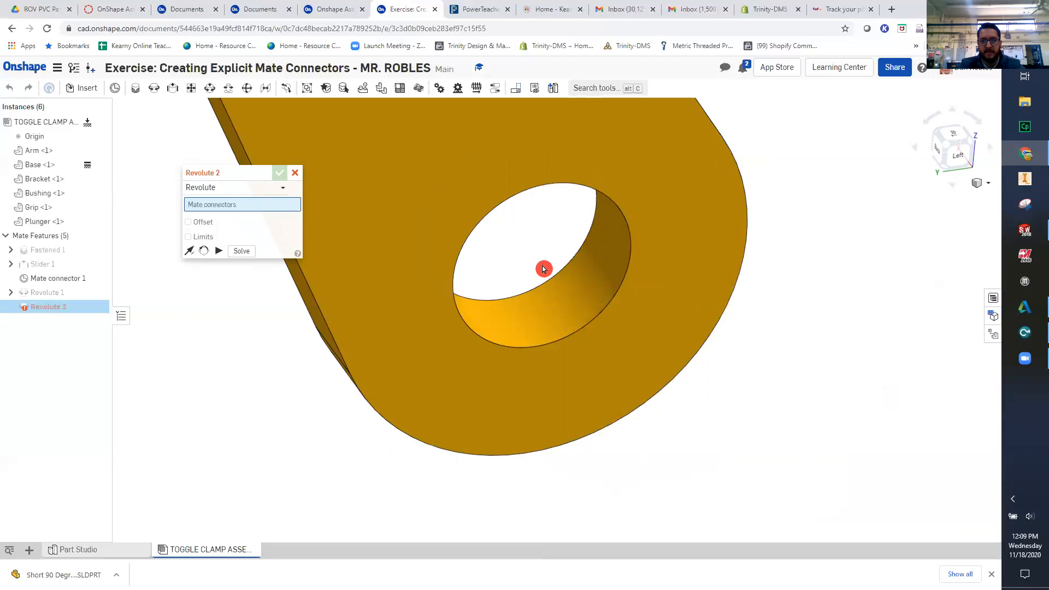
left_click(600, 263)
- Complete the Revolute mate with the mid-length centre of the Arm's lower pin as the second connector, and accept it
scroll(599, 263, "down", 5)
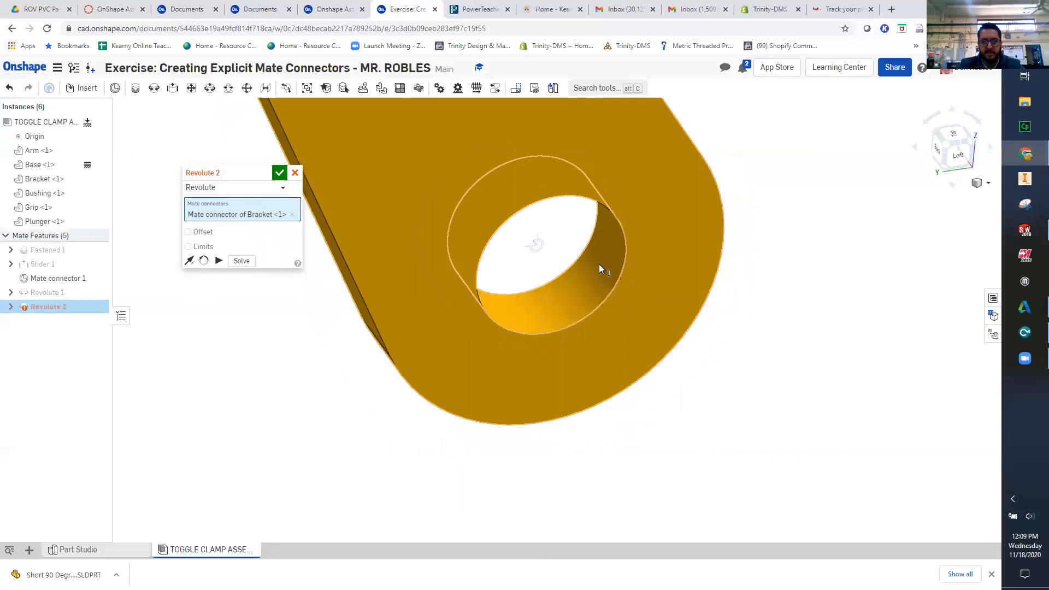
scroll(562, 372, "up", 3)
right_click_drag(561, 371, 426, 340)
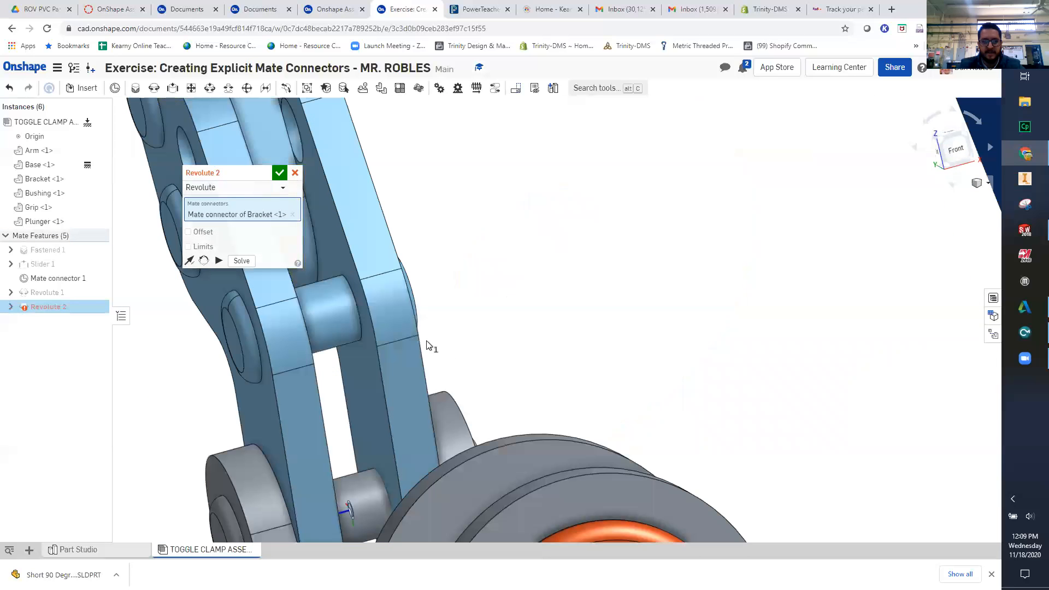
middle_click_drag(362, 366, 552, 368)
scroll(556, 363, "down", 5)
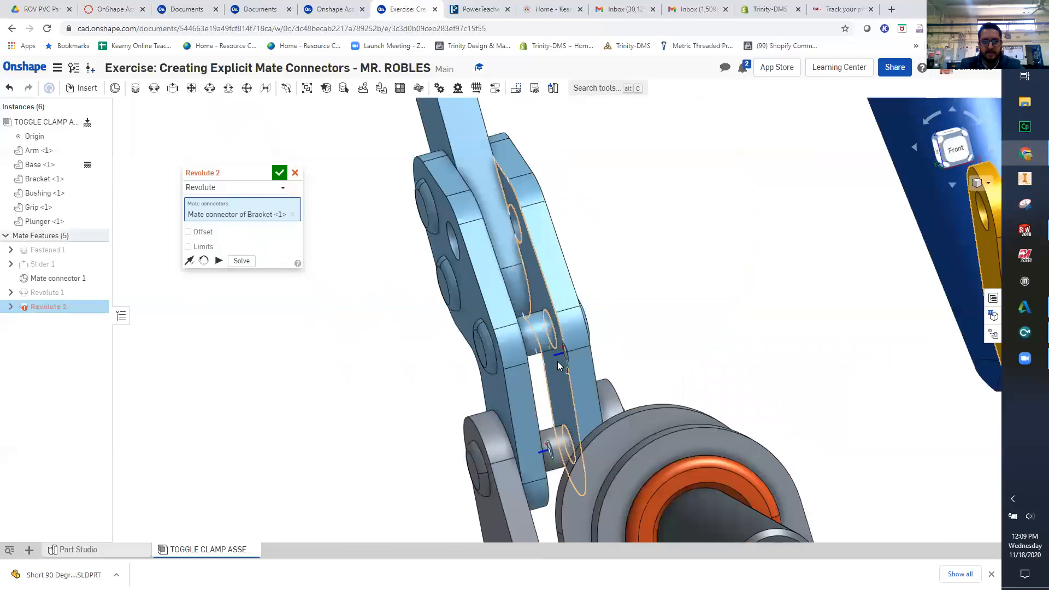
right_click_drag(542, 369, 537, 338)
scroll(538, 338, "up", 5)
right_click_drag(556, 388, 532, 389)
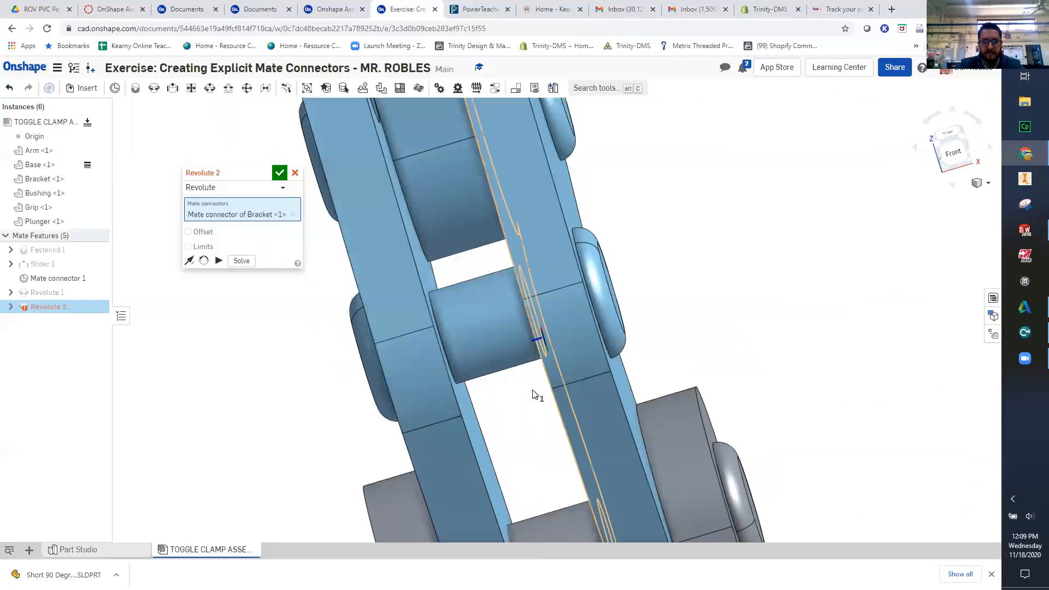
left_click(490, 329)
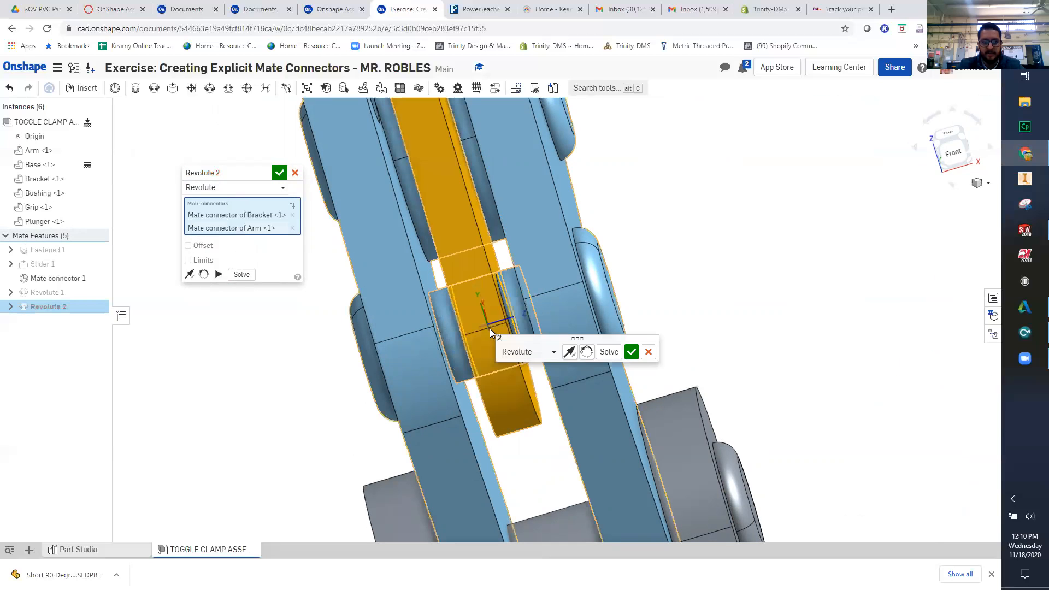
left_click(627, 357)
scroll(628, 376, "down", 4)
right_click_drag(628, 377, 351, 228)
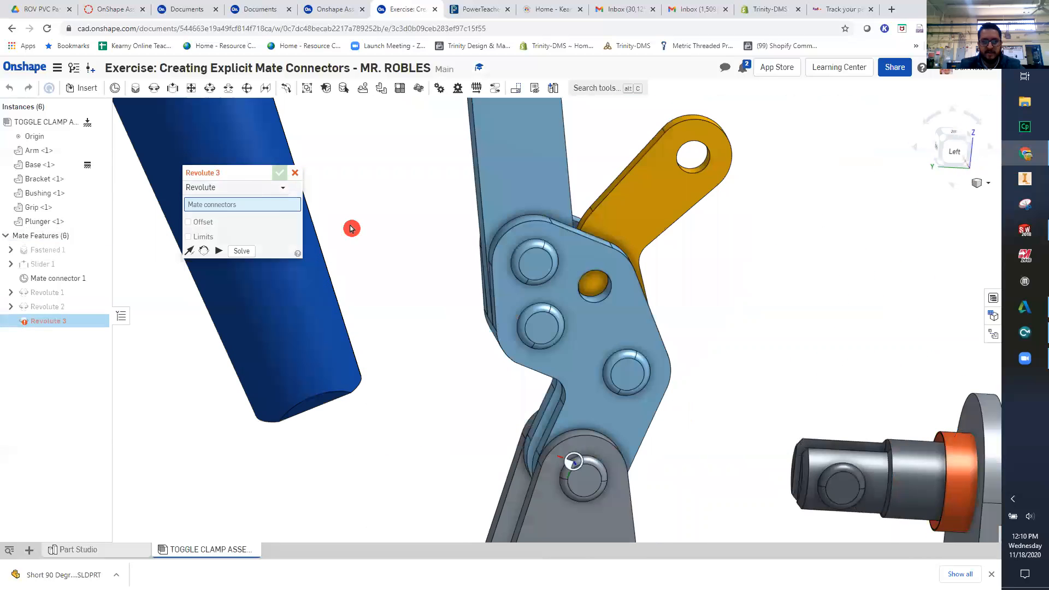
left_click(300, 177)
- Swing the Bracket about the Arm's pin and back towards the Plunger to check its rotation
left_click_drag(679, 223, 580, 141)
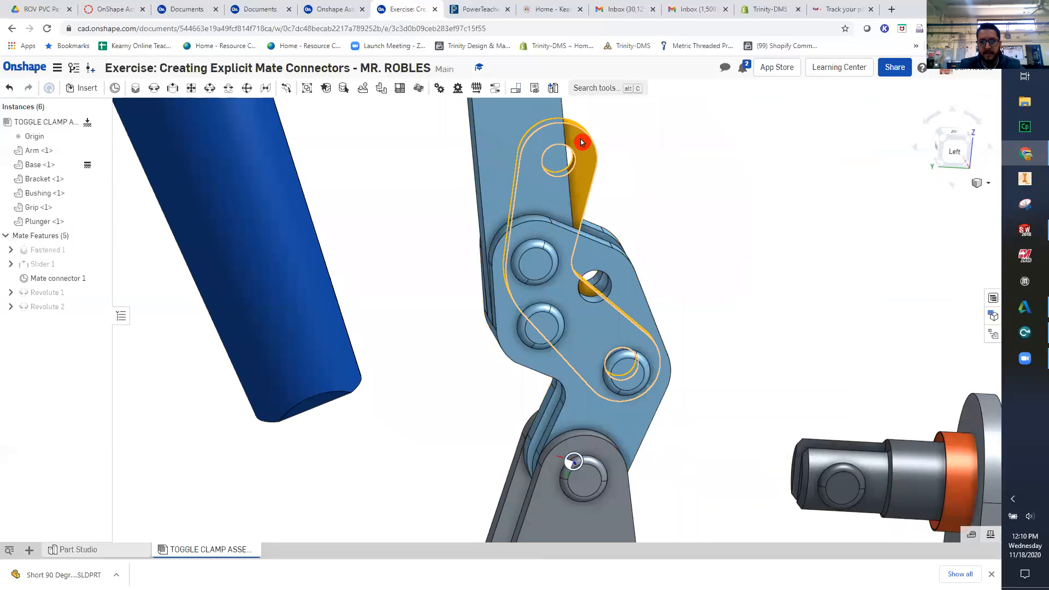
left_click_drag(747, 256, 610, 184)
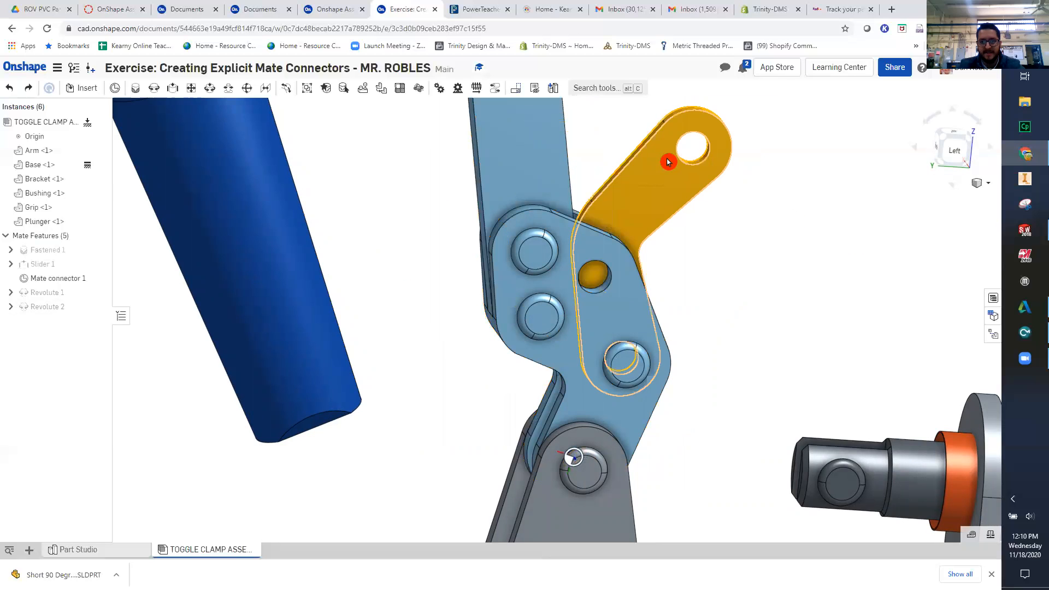
middle_click_drag(761, 293, 538, 342)
- Add a Revolute mate between the mid-depth centre of the Bracket's free-end hole and the mid-length centre of the Plunger's pin
right_click_drag(489, 207, 596, 354)
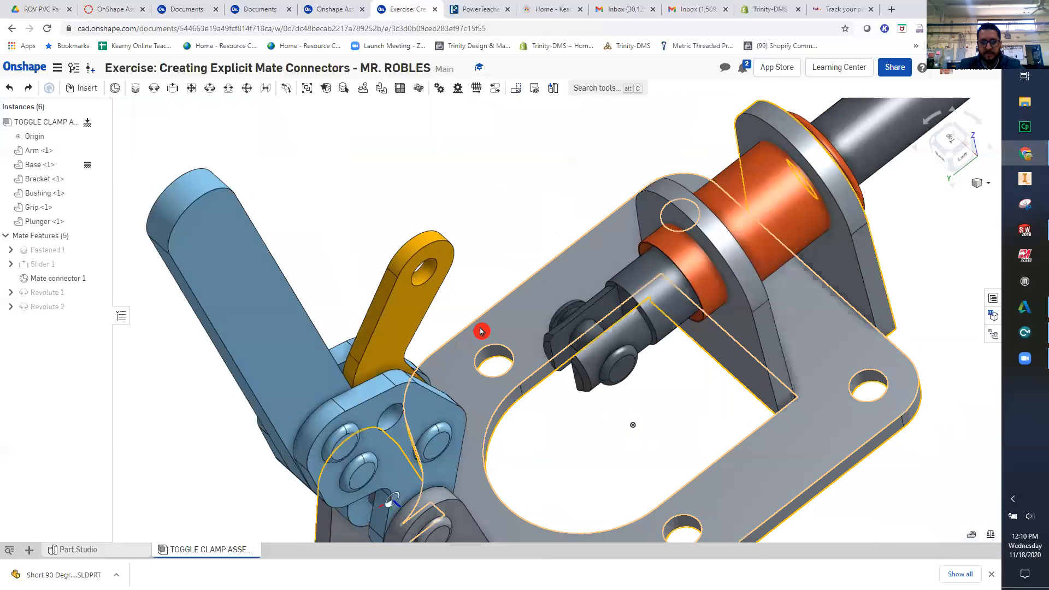
scroll(480, 330, "up", 5)
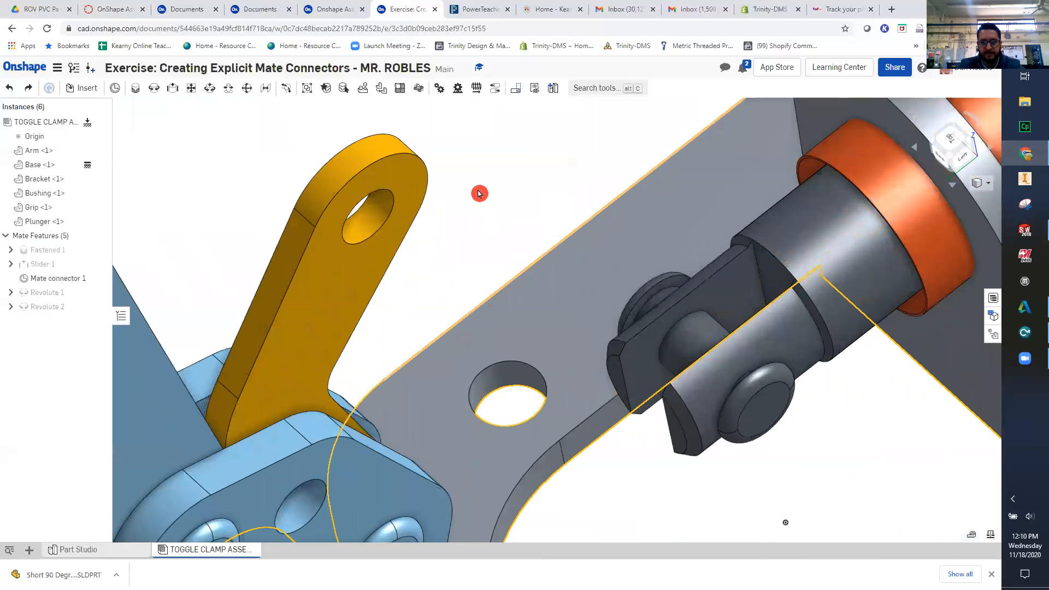
left_click(155, 89)
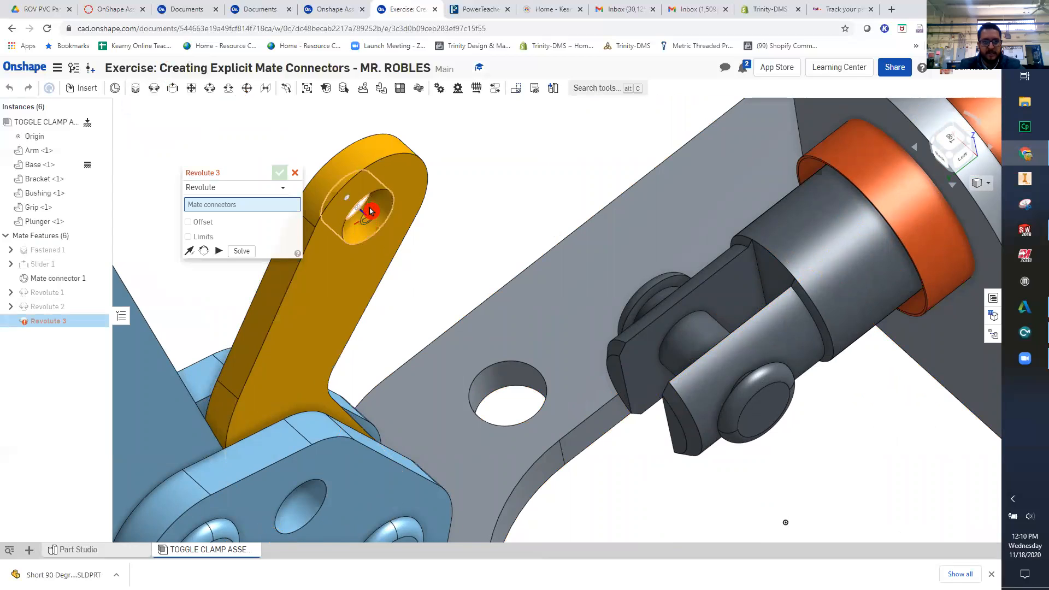
scroll(375, 208, "up", 3)
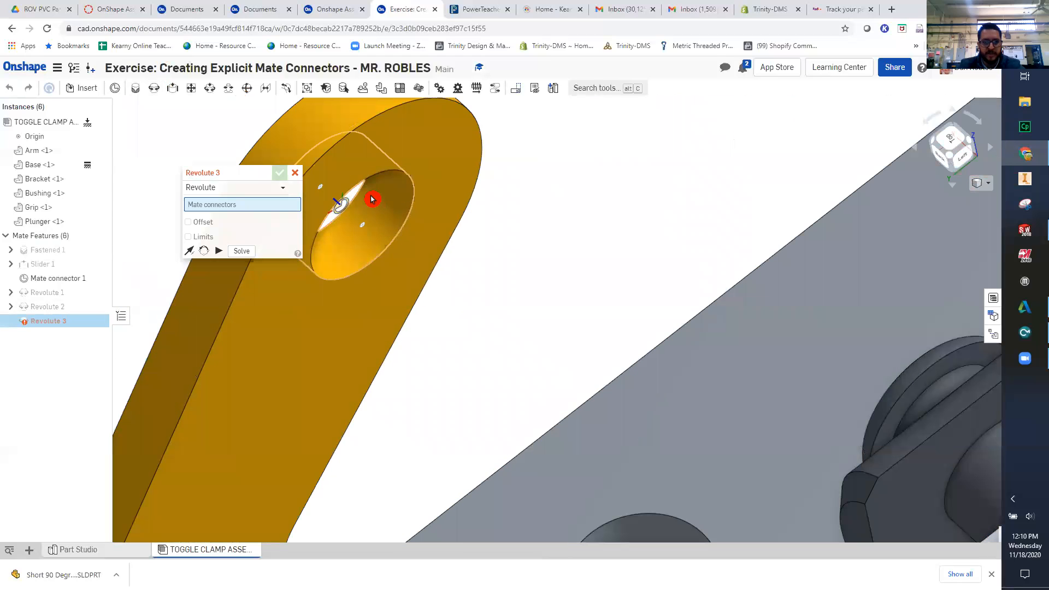
left_click(372, 199)
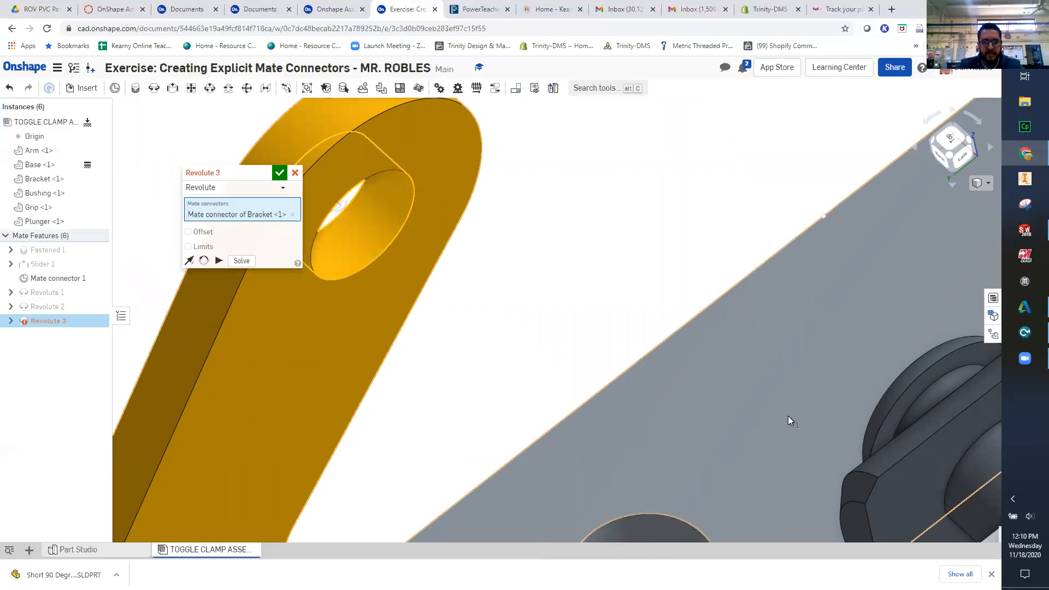
scroll(612, 343, "up", 3)
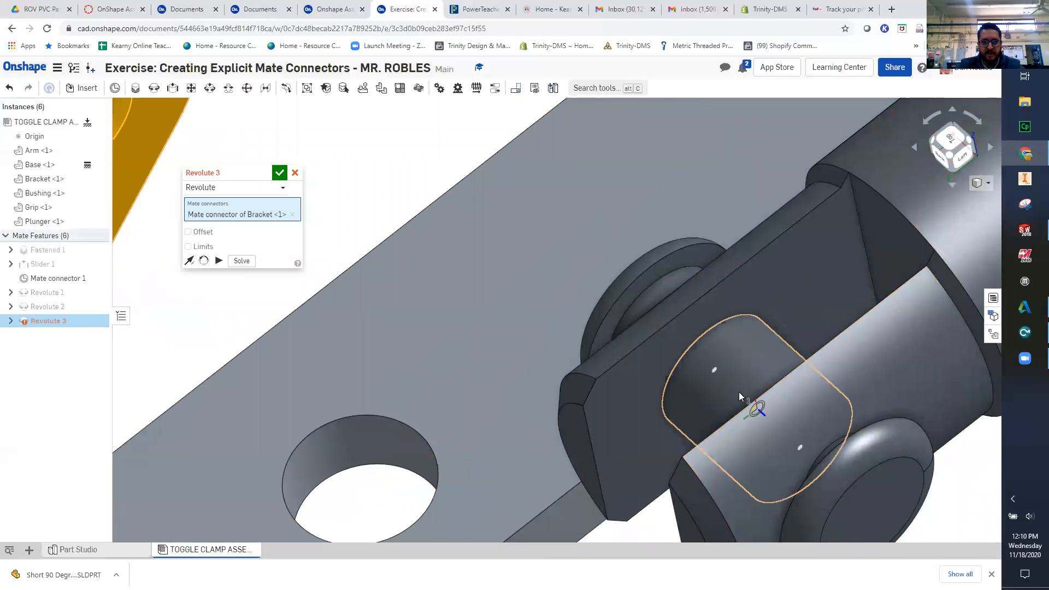
mouse_move(736, 394)
right_mouse_down()
mouse_move(758, 397)
mouse_move(745, 411)
right_mouse_up()
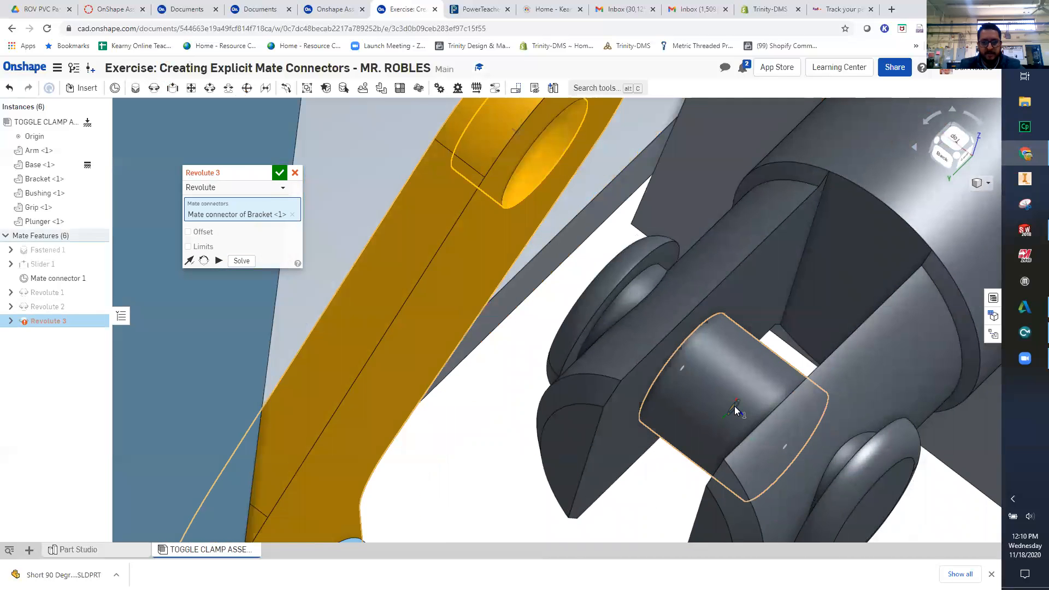
left_click(734, 405)
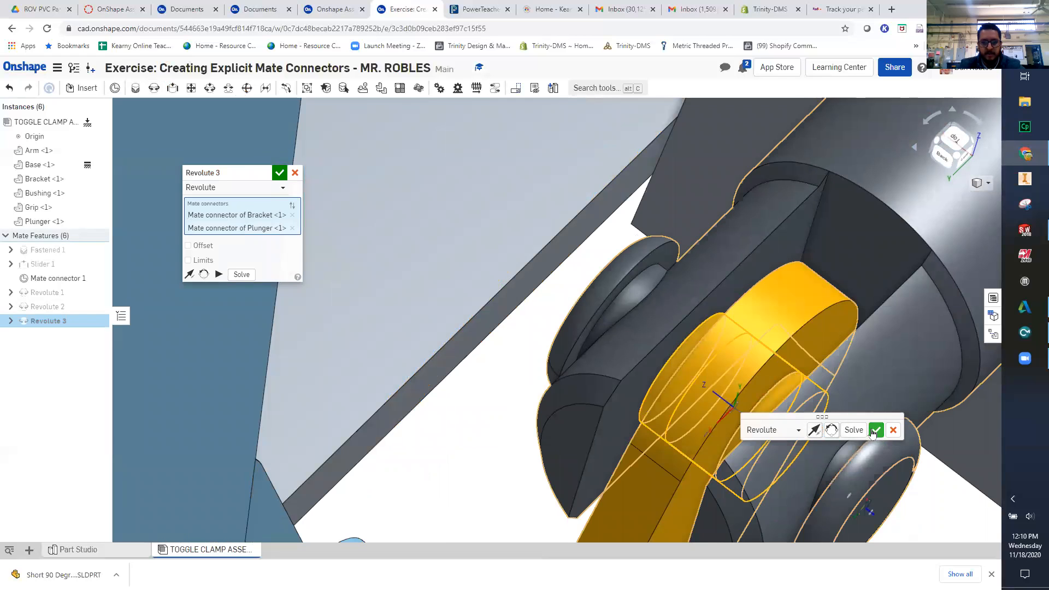
left_click(872, 431)
right_click_drag(869, 424, 585, 440)
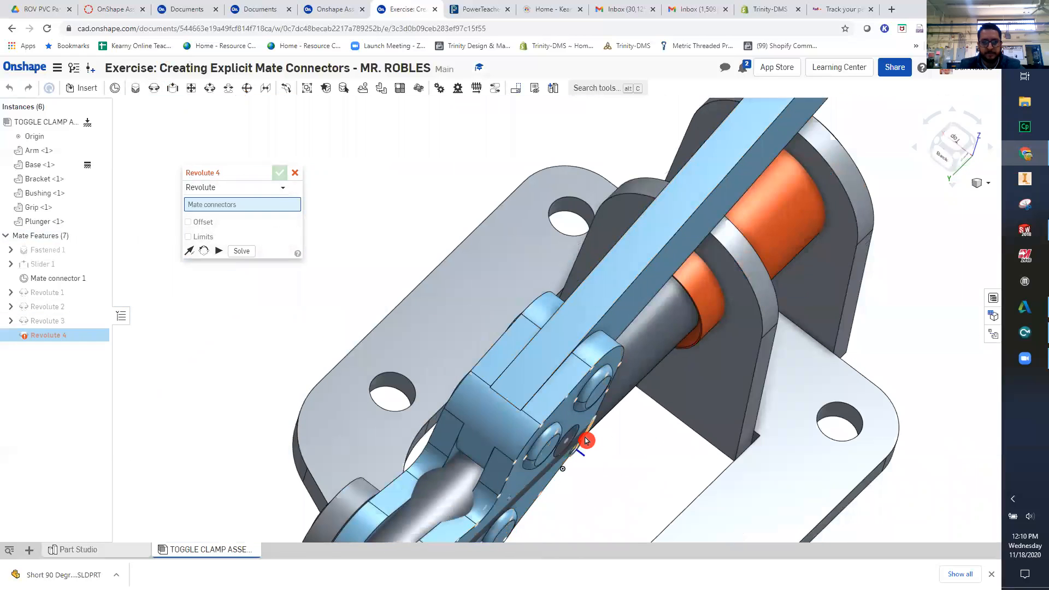
middle_click_drag(375, 368, 395, 223)
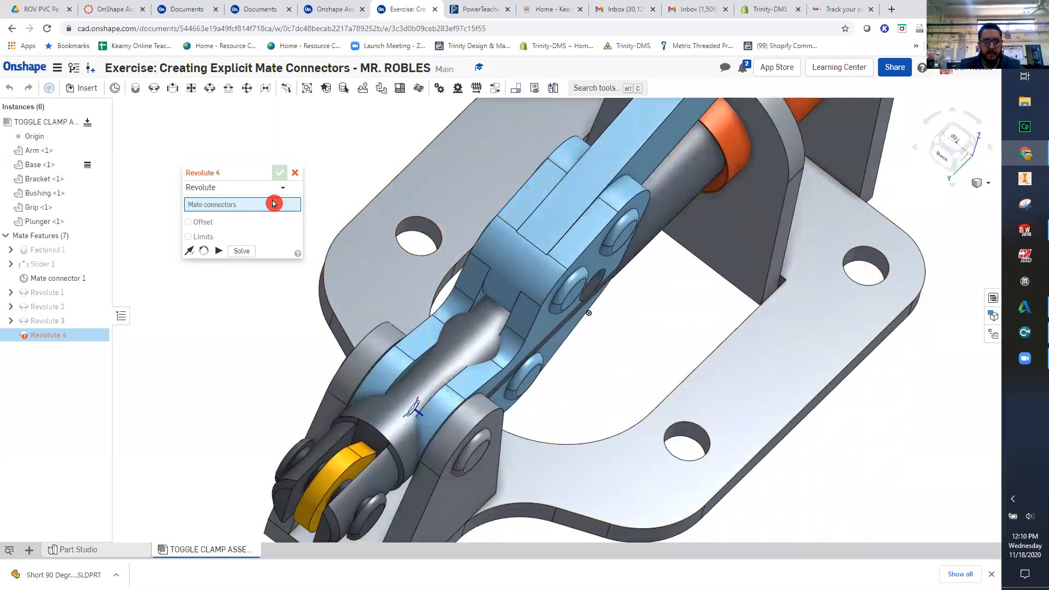
left_click(294, 175)
- Swing the Arm up to check how the linked Bracket and Plunger move on the Base
scroll(492, 339, "down", 5)
right_click_drag(513, 384, 482, 357)
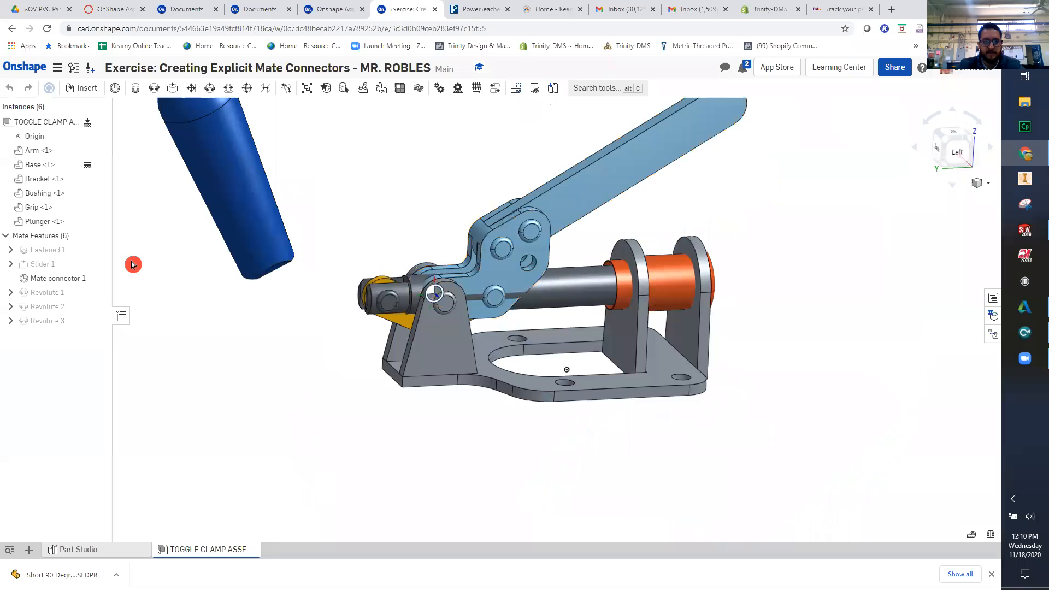
left_click_drag(340, 511, 416, 196)
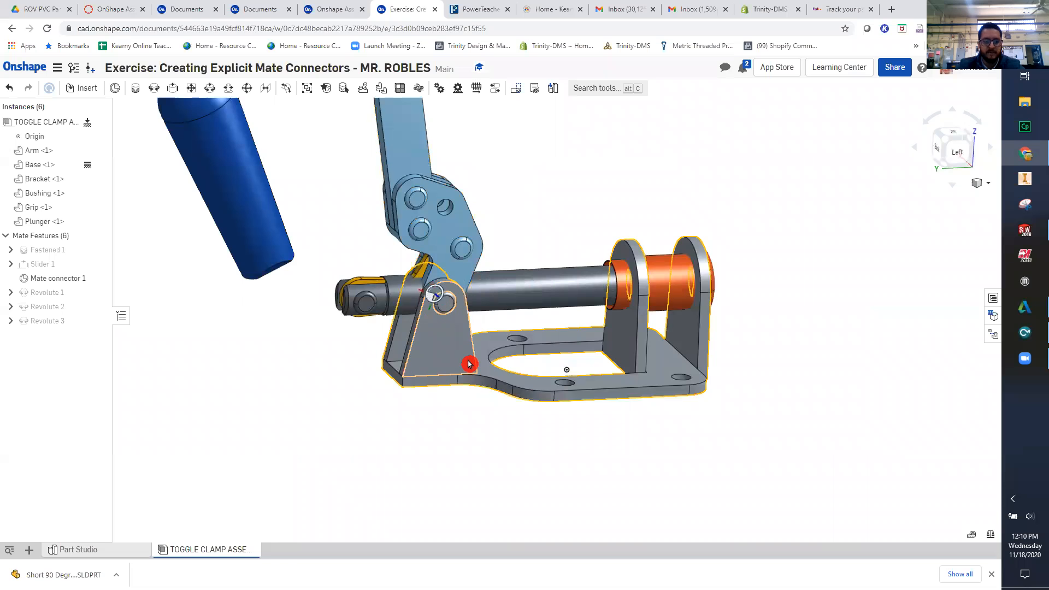
right_click_drag(447, 442, 505, 463)
scroll(583, 258, "up", 1)
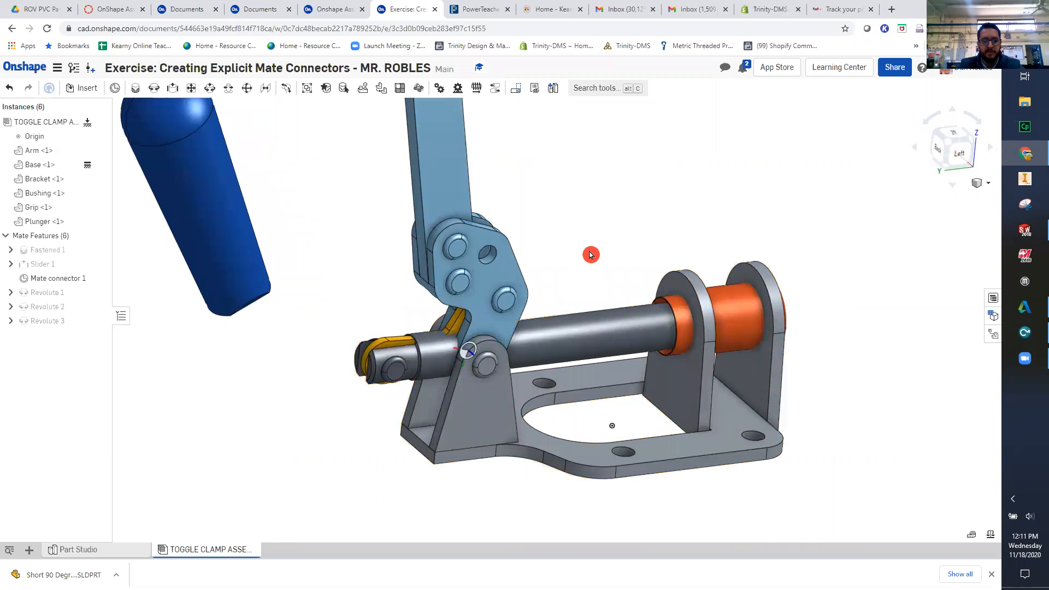
- Undo the Arm movements and the Revolute mate between the Bracket and the Plunger
key("ctrl+z")
key("ctrl+z")
key("ctrl+z")
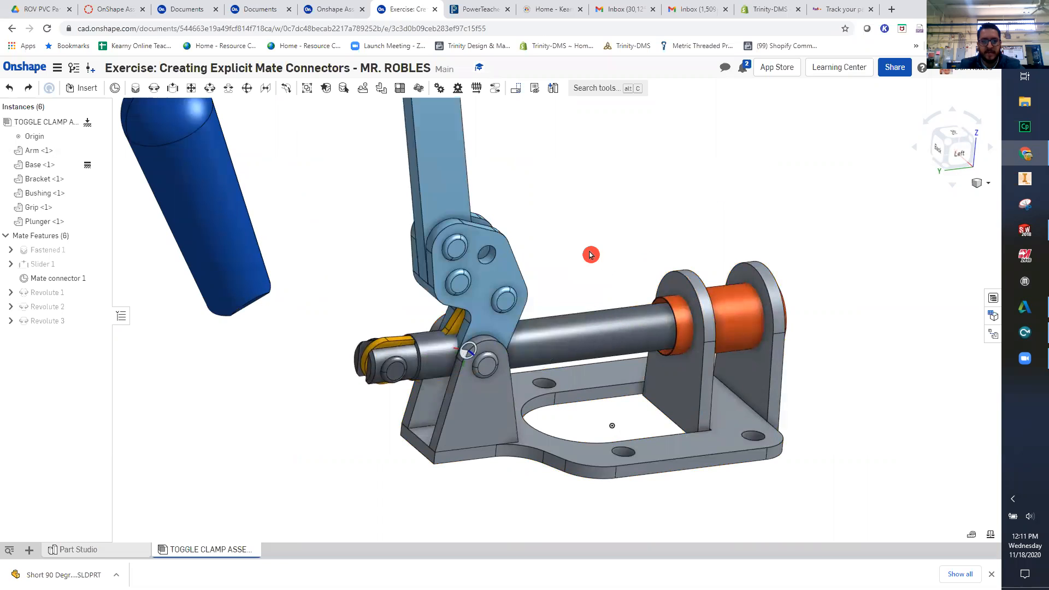
key("ctrl+z")
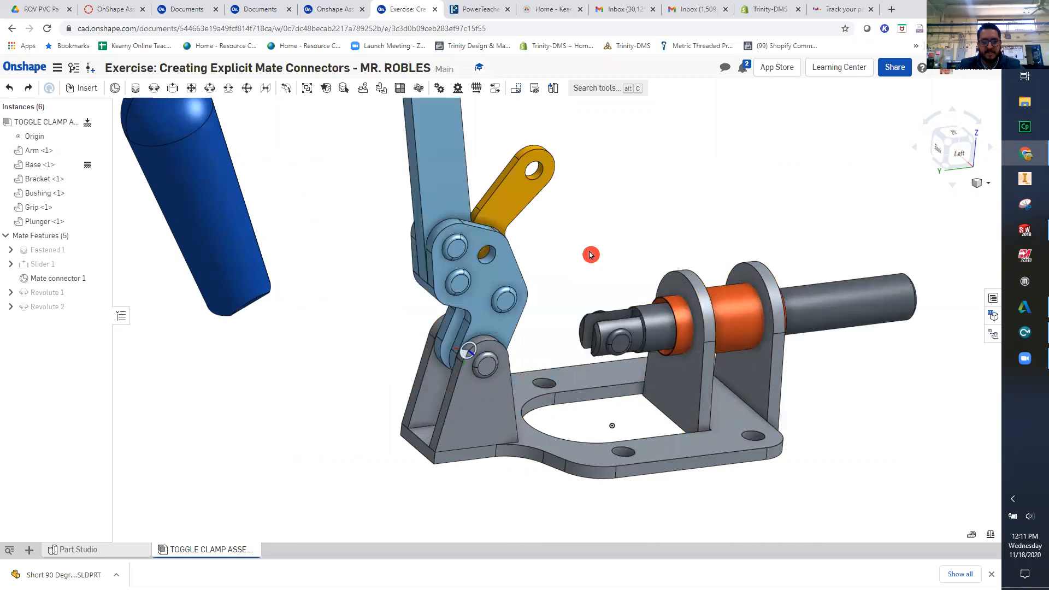
- Fix the Arm in place and swing the Bracket's free end down to the Plunger's forked end
right_click(427, 165)
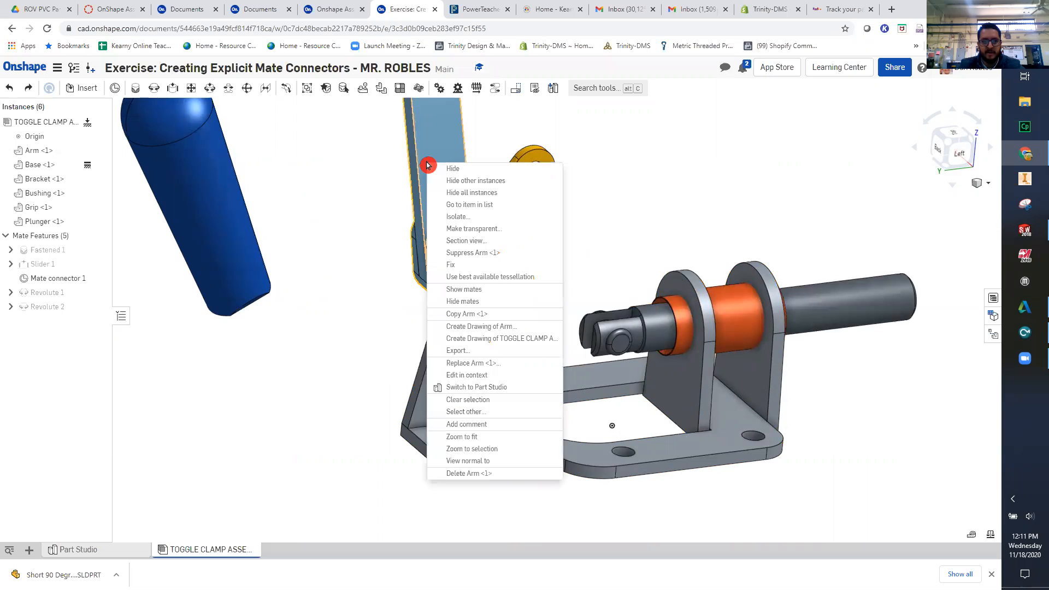
left_click(468, 264)
left_click_drag(530, 179, 598, 313)
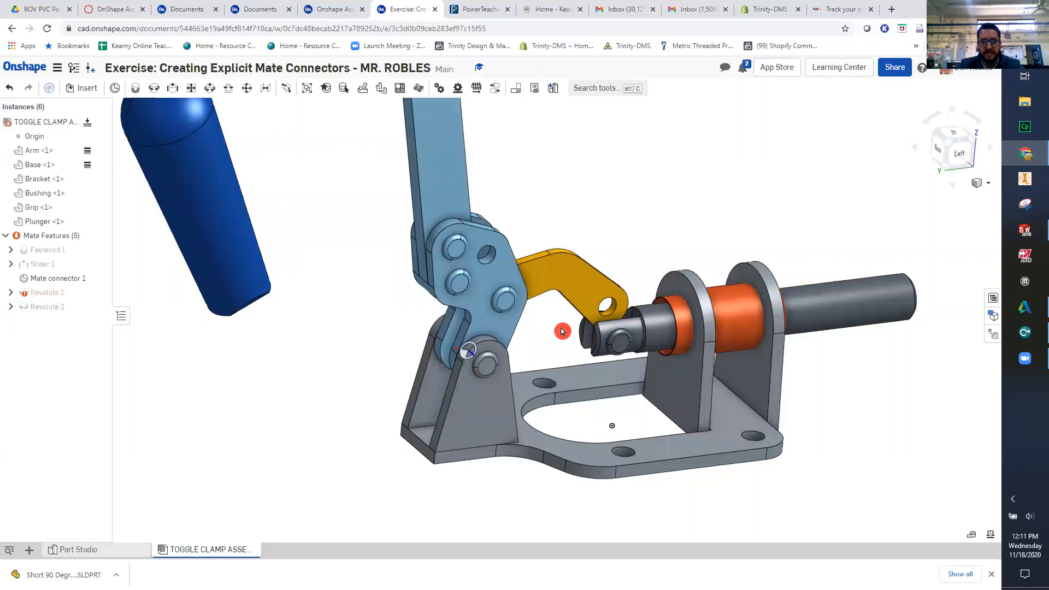
- Unfix the Arm and raise the Bracket's free end slightly above the Plunger's fork
right_click(468, 187)
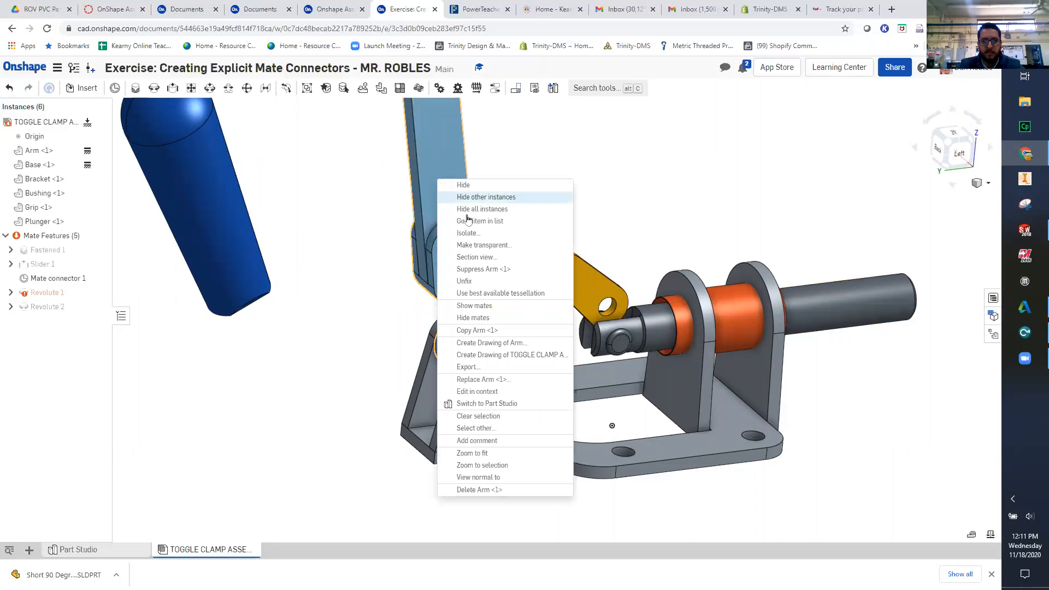
left_click(485, 282)
scroll(604, 335, "up", 3)
right_click_drag(604, 334, 590, 387)
left_click_drag(578, 286, 570, 260)
- Revolute-mate the mid-depth centre of the repositioned Bracket's free-end hole to the mid-length centre of the Plunger's pin
scroll(601, 369, "up", 2)
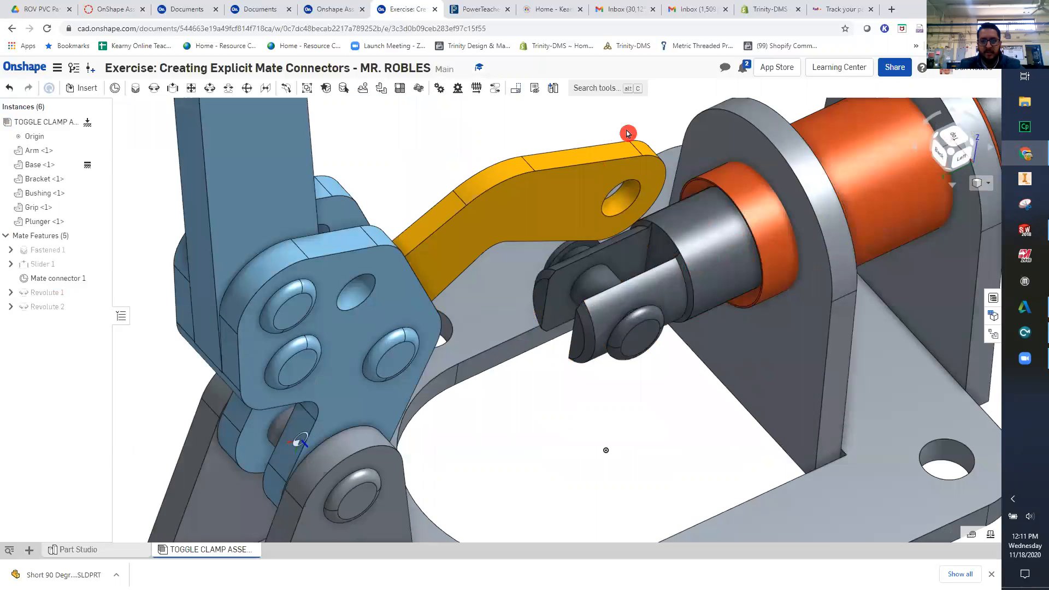
scroll(628, 157, "up", 3)
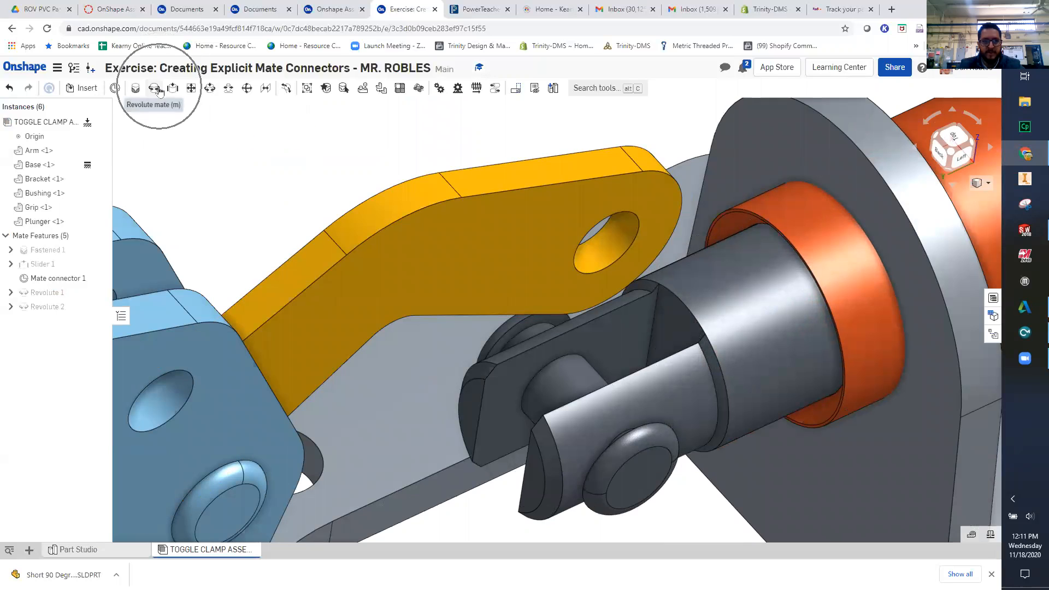
left_click(158, 90)
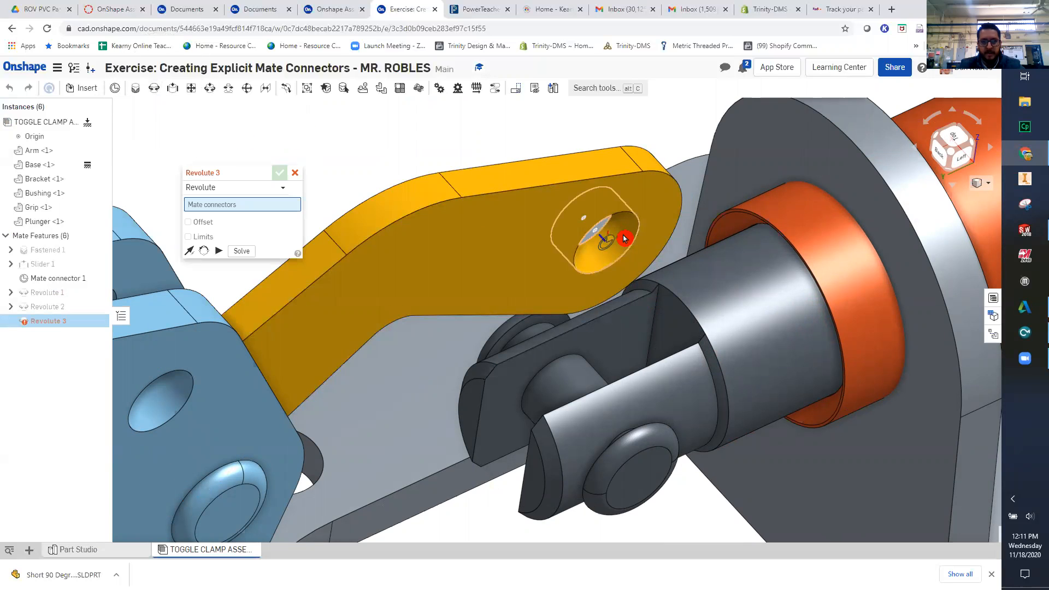
scroll(614, 228, "up", 2)
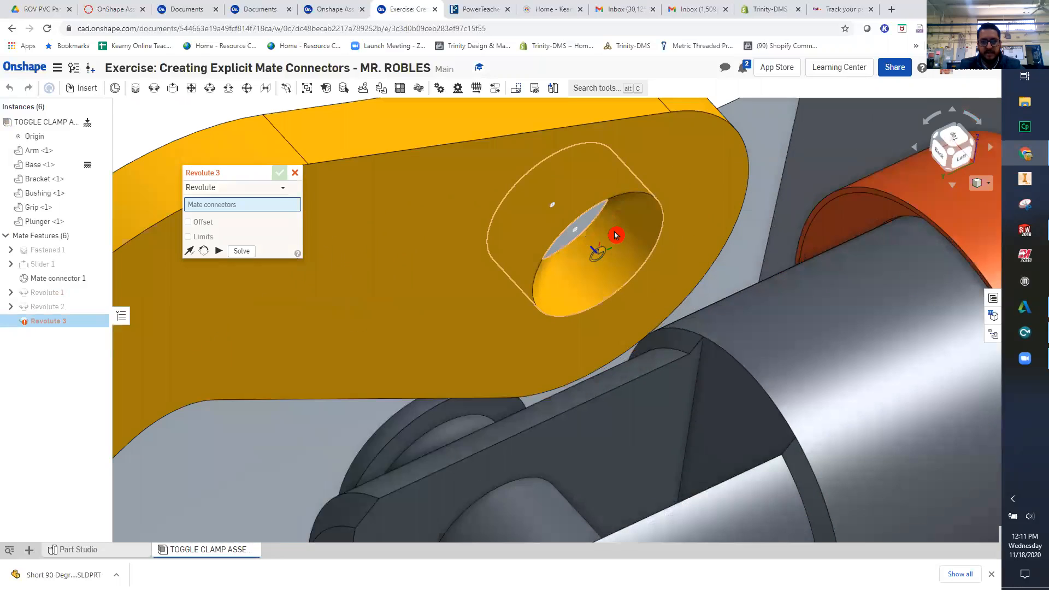
left_click(609, 234)
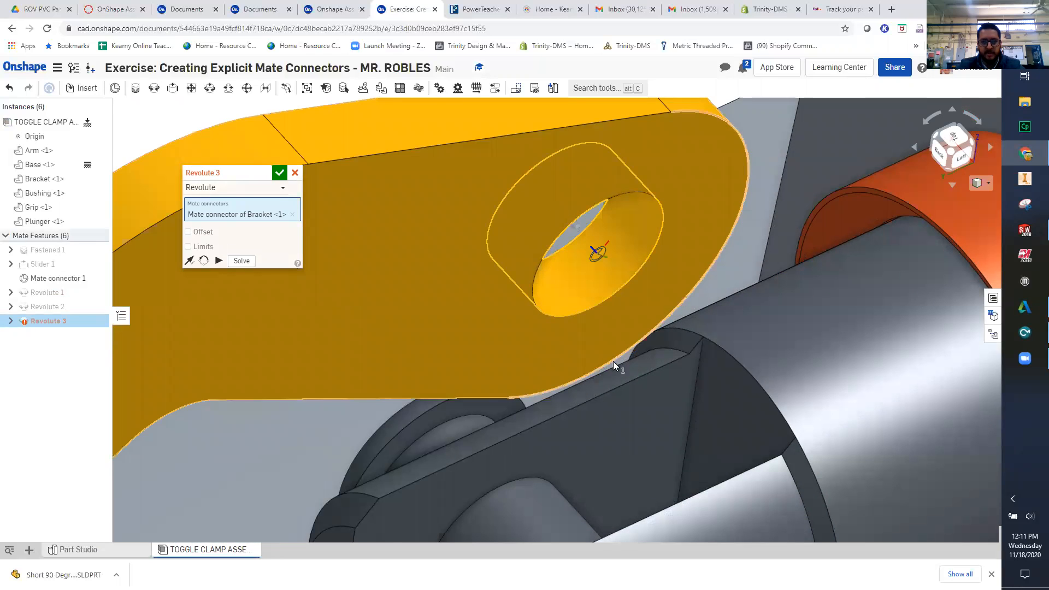
scroll(601, 251, "down", 3)
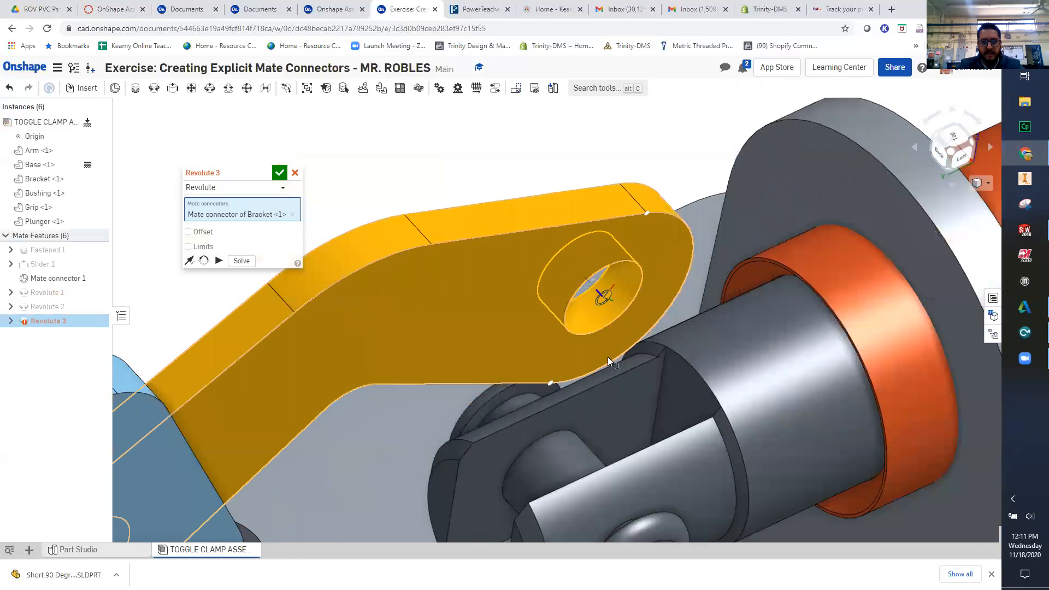
left_click(570, 460)
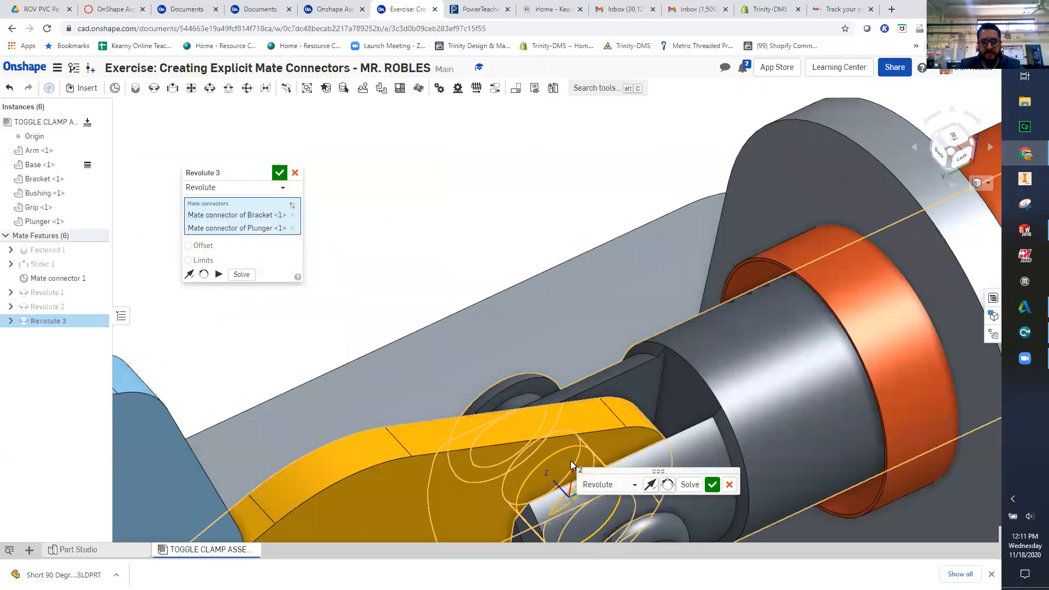
left_click(710, 485)
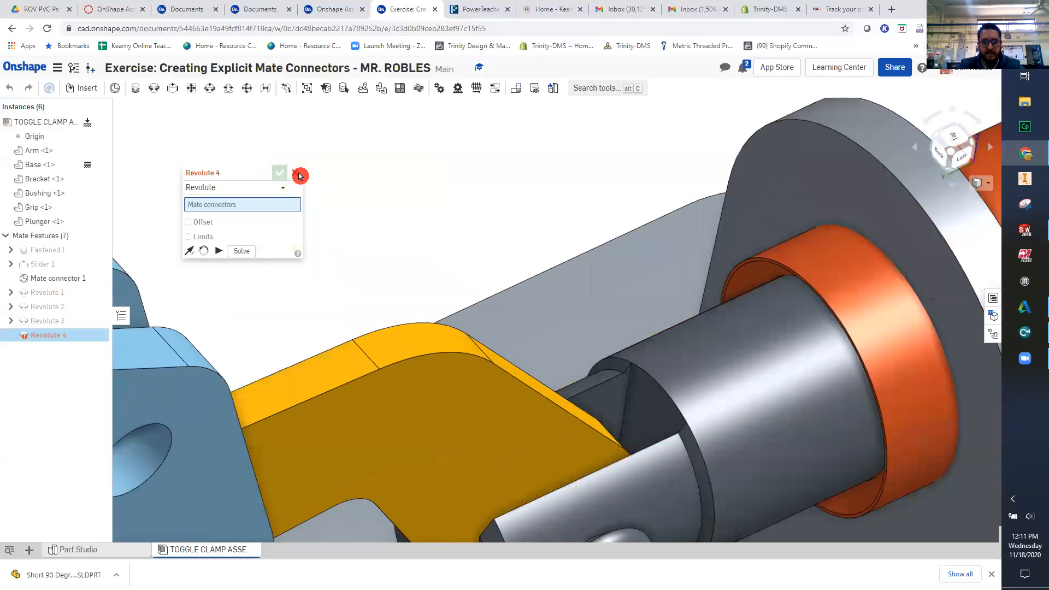
left_click(294, 175)
scroll(404, 394, "down", 5)
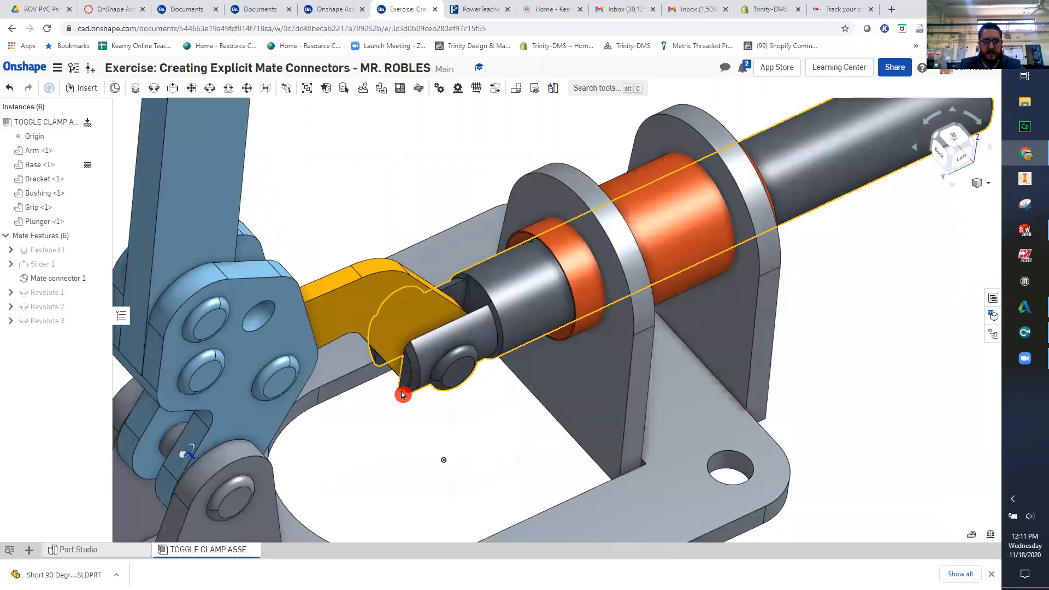
- Swing the Arm down and back up to check how the Bracket drives the Plunger through the Bushing
scroll(405, 376, "down", 5)
right_click_drag(389, 420, 377, 345)
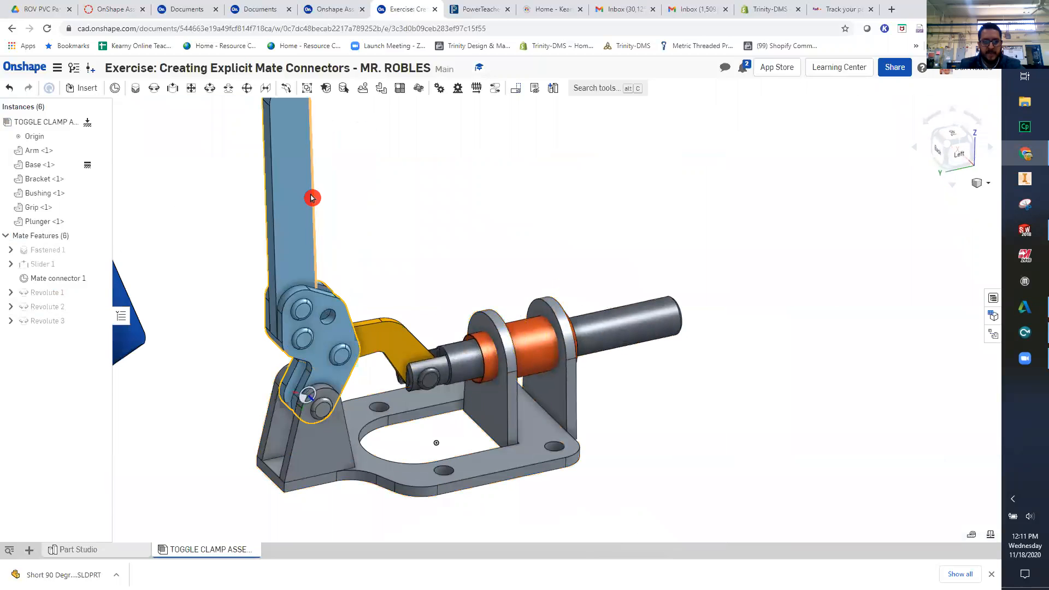
left_click_drag(373, 198, 479, 297)
left_click_drag(133, 349, 332, 495)
left_click_drag(363, 289, 200, 512)
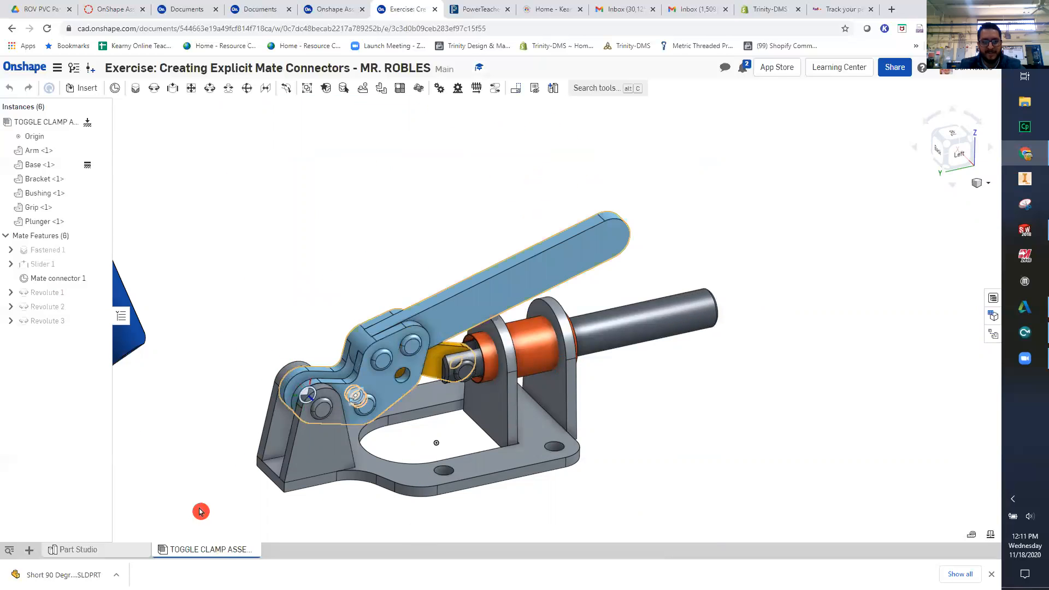
left_click_drag(502, 498, 369, 275)
right_click_drag(368, 376, 541, 456)
right_click_drag(431, 399, 486, 540)
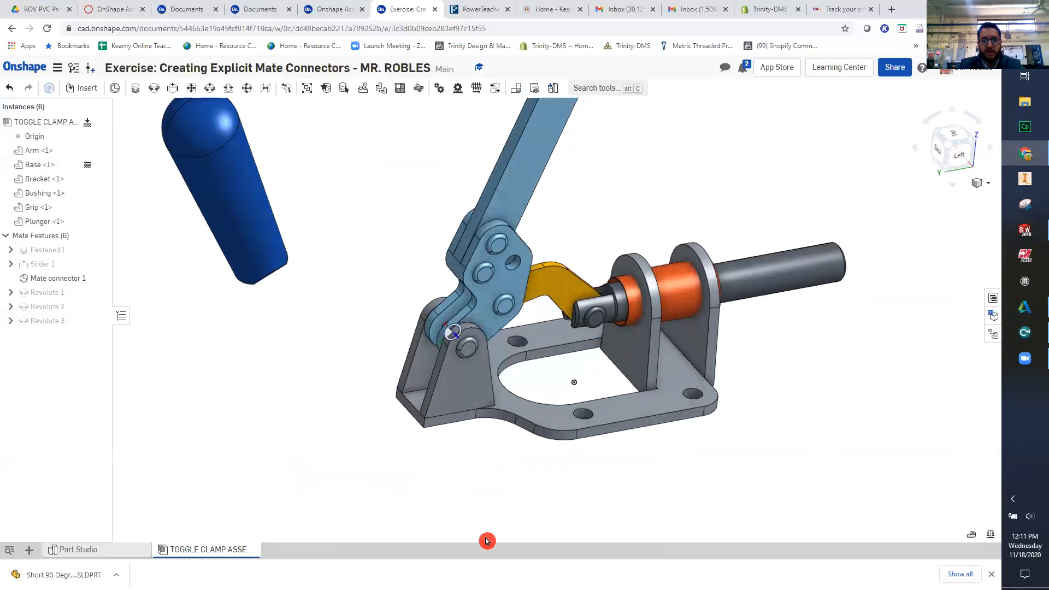
- Switch to the Onshape Assemblies course page and advance the exercise instructions to slide 17 to read Step 17
left_click(342, 11)
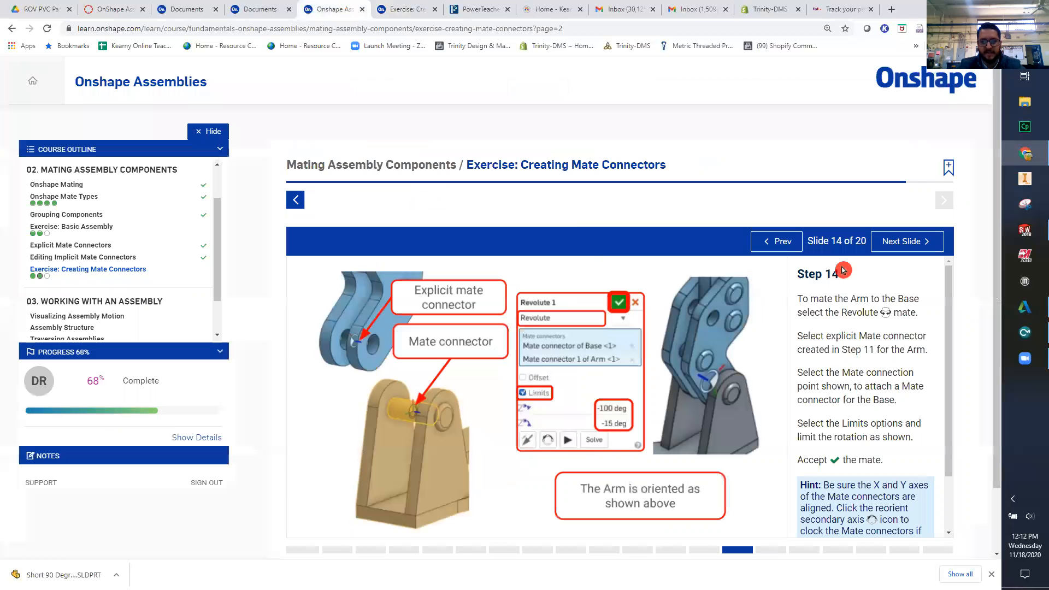
left_click(904, 239)
left_click(904, 240)
left_click(905, 241)
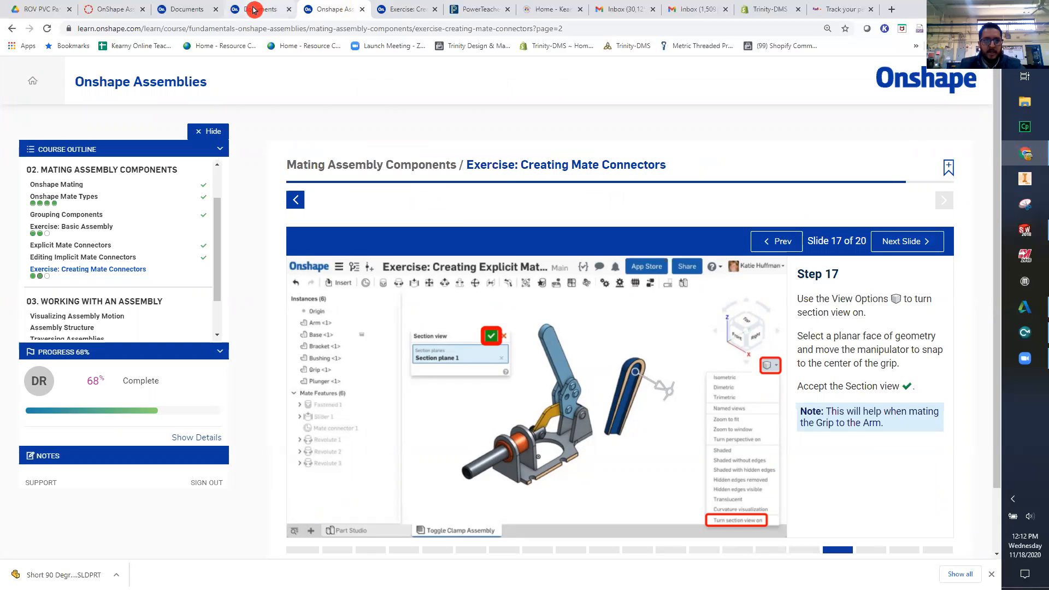
- Return to the Onshape assembly document and turn on a section view cut at the flat inner face of the Grip's slot
left_click(403, 10)
middle_click_drag(322, 253, 335, 405)
left_click(248, 335)
left_click(632, 232)
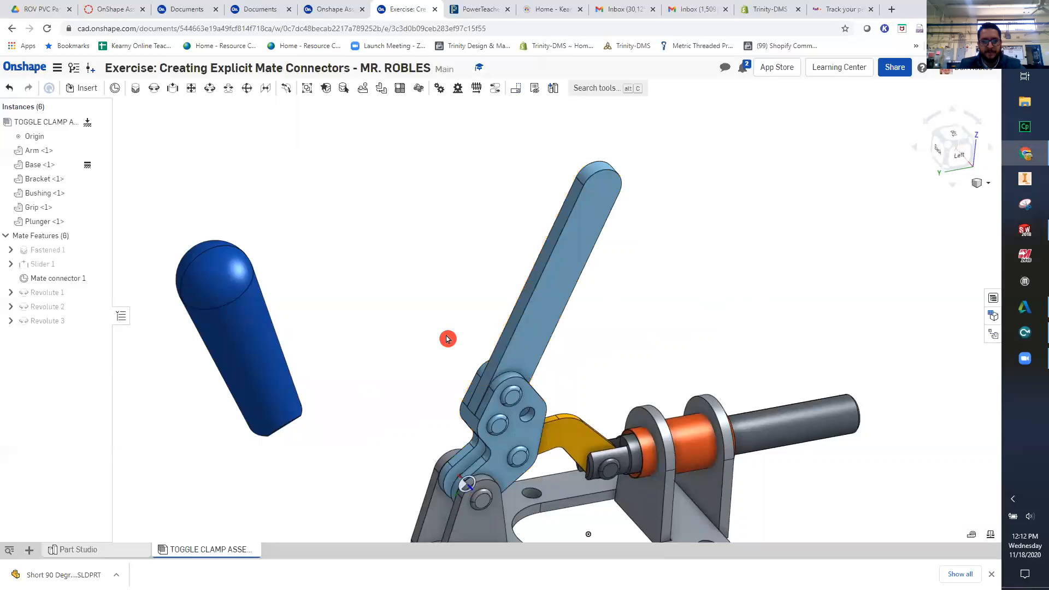
right_click_drag(312, 463, 490, 351)
scroll(452, 400, "up", 6)
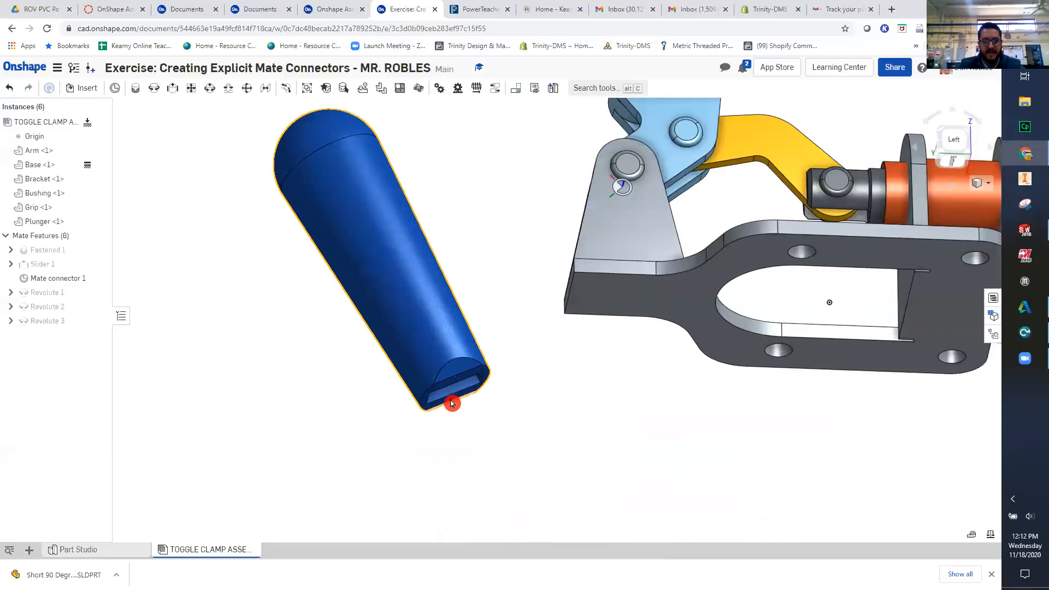
scroll(457, 372, "up", 3)
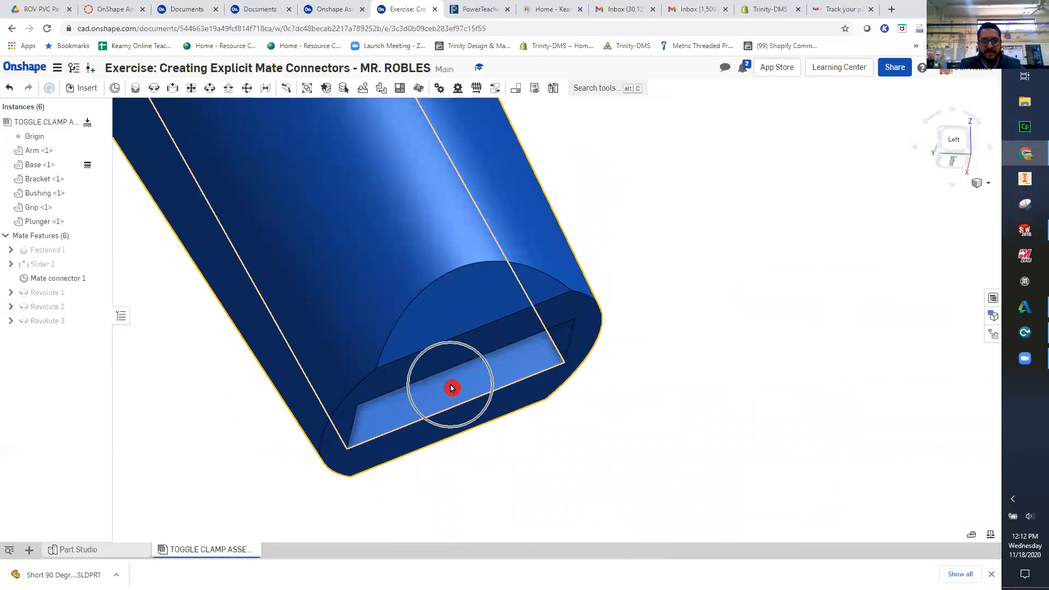
left_click(451, 388)
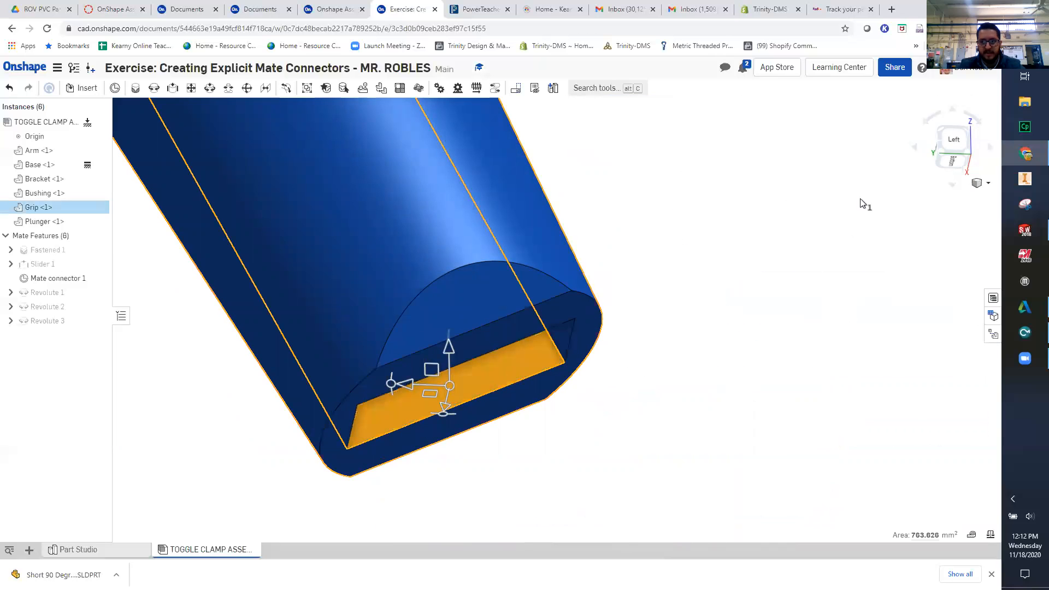
left_click(989, 187)
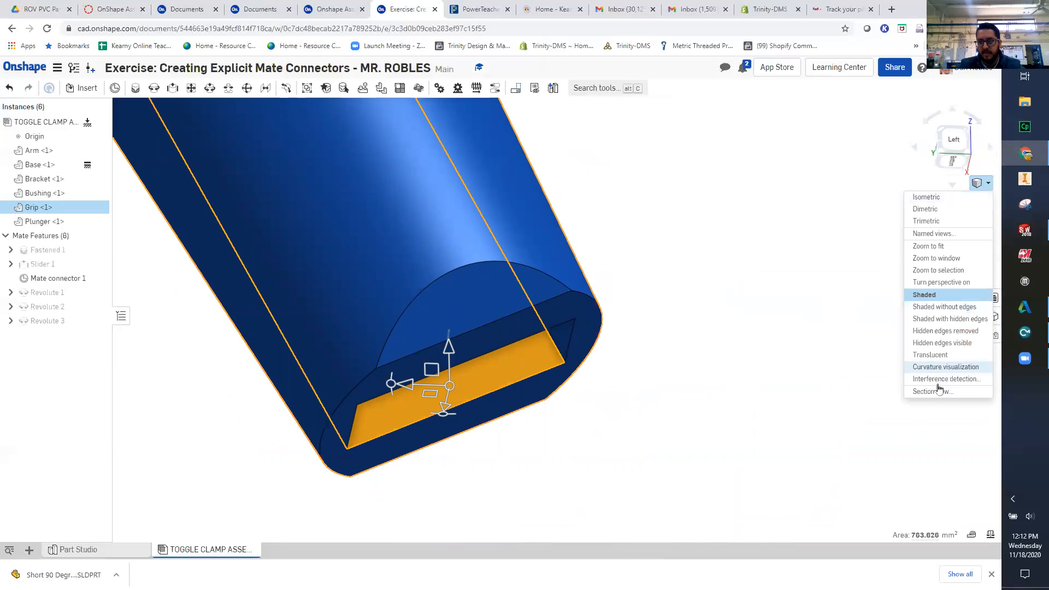
left_click(944, 394)
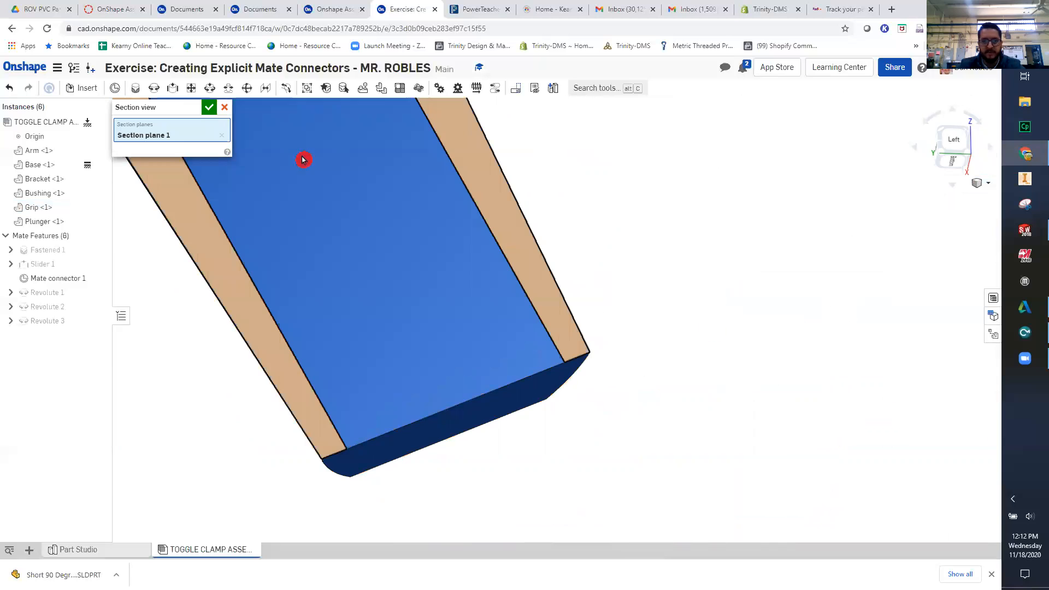
left_click(208, 111)
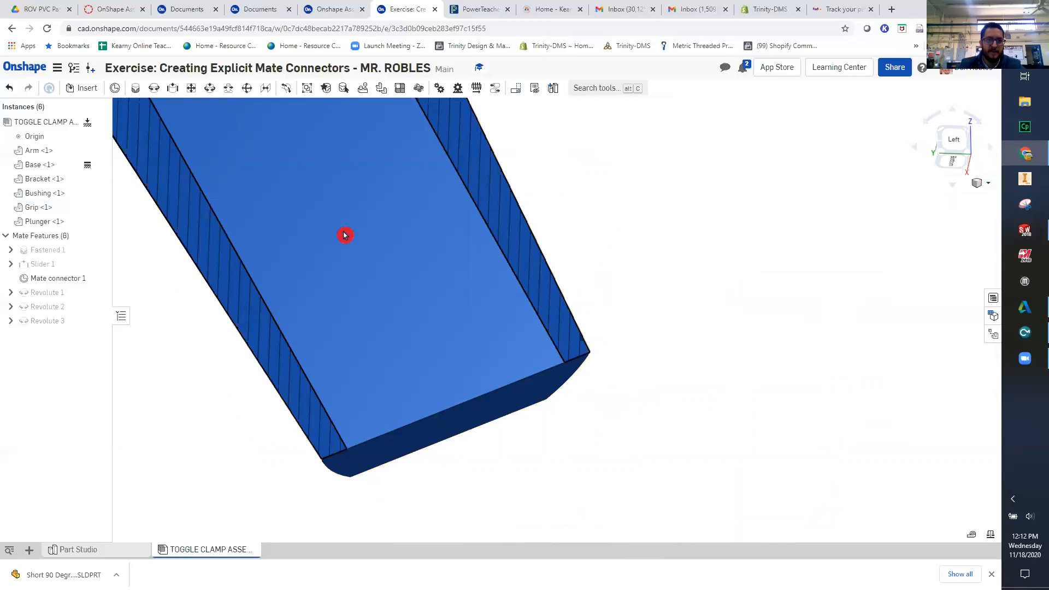
- Start a Fastened mate and pick the centre of the rounded end on the sectioned Grip's inner face as the first connector
scroll(382, 267, "down", 5)
middle_click_drag(438, 334, 443, 417)
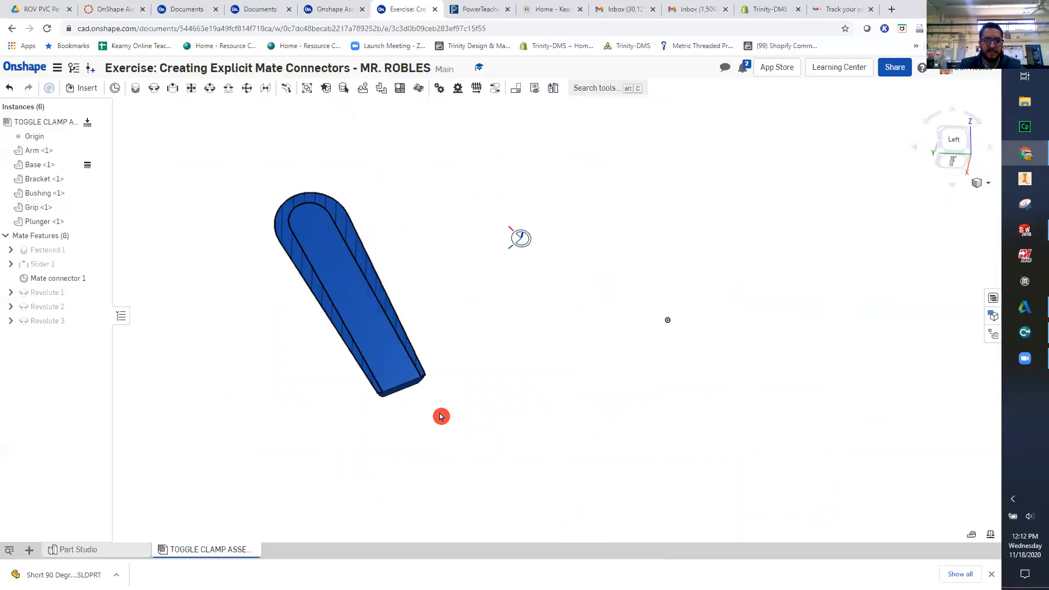
scroll(471, 304, "down", 5)
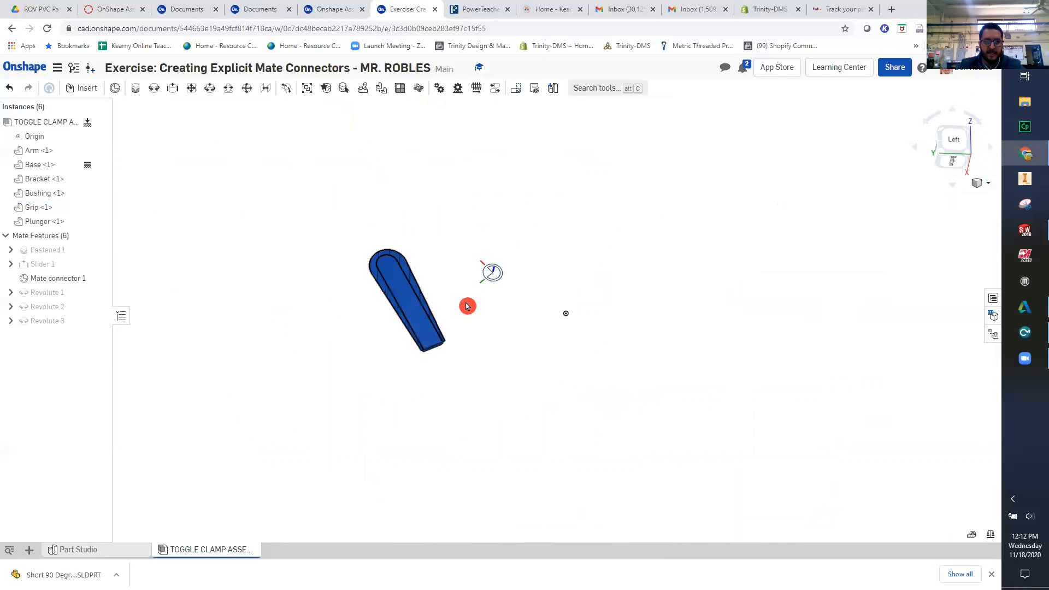
right_click_drag(480, 357, 555, 319)
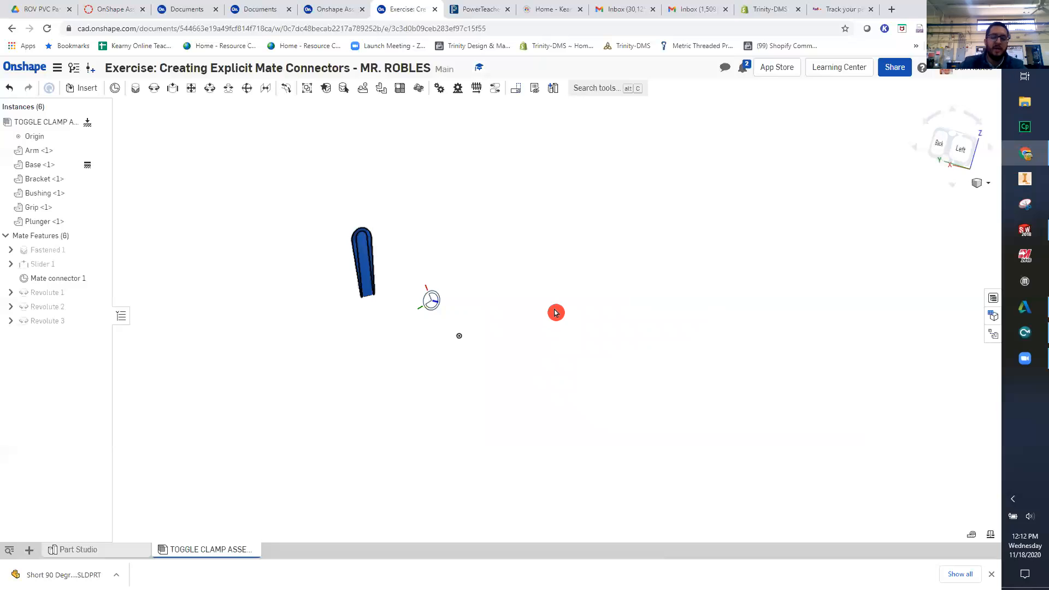
scroll(396, 251, "down", 3)
scroll(335, 248, "down", 2)
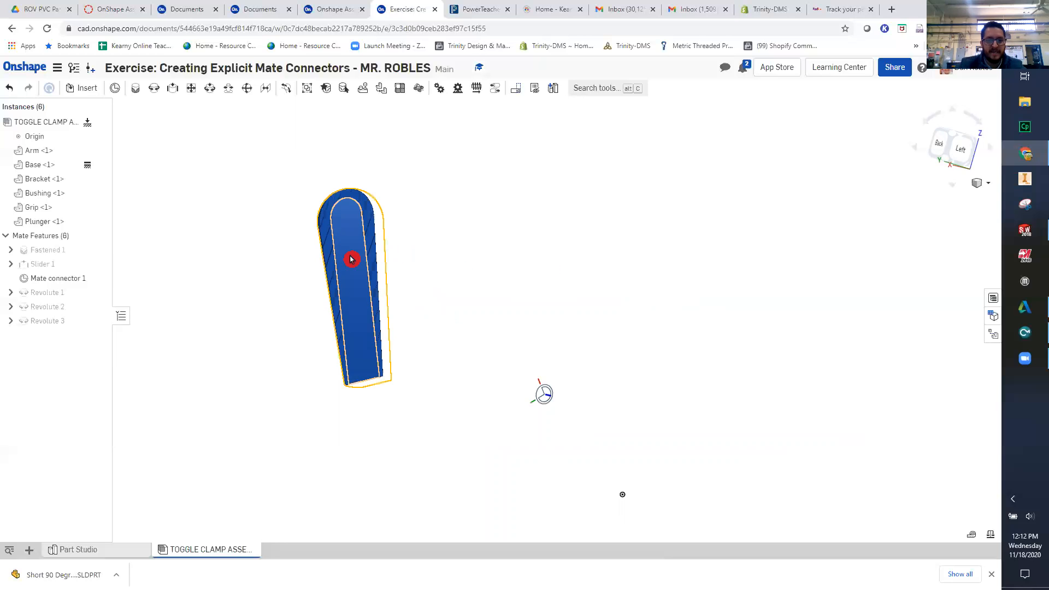
left_click(340, 247)
key("ctrl")
key("ctrl")
key("ctrl")
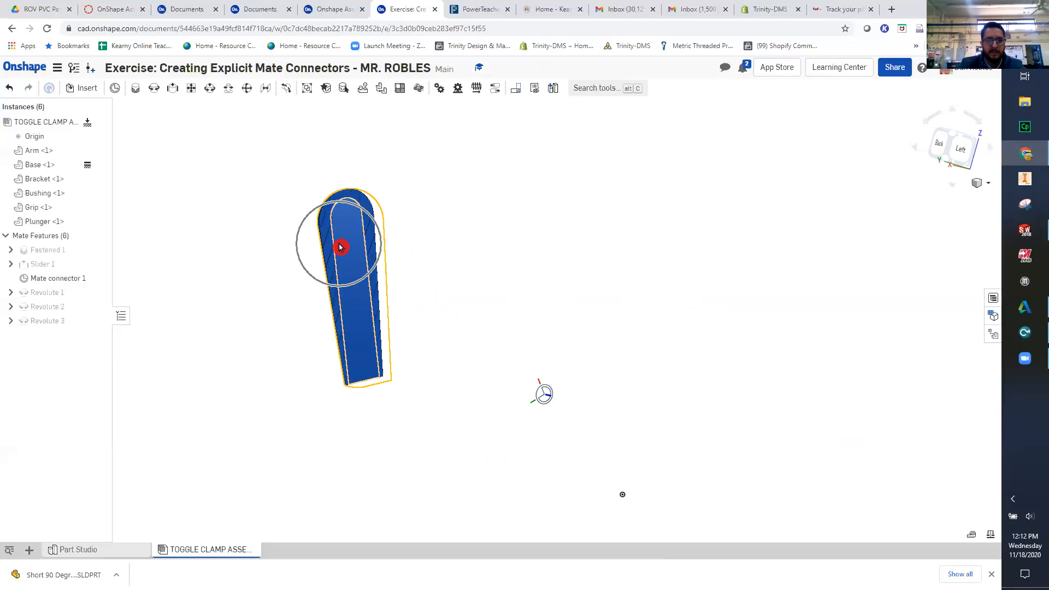
scroll(340, 242, "down", 3)
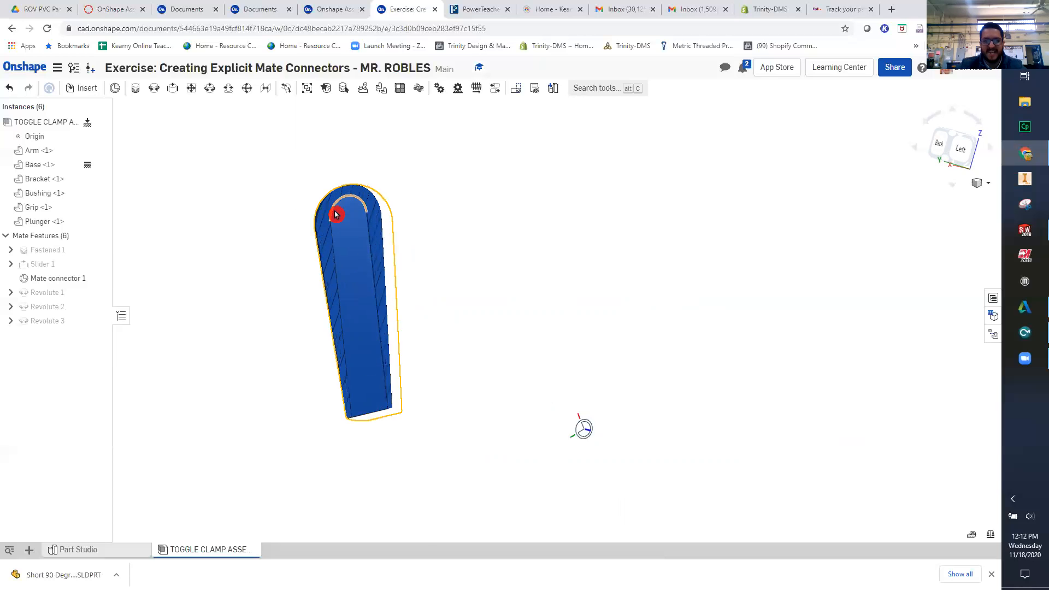
key("ctrl")
key("ctrl")
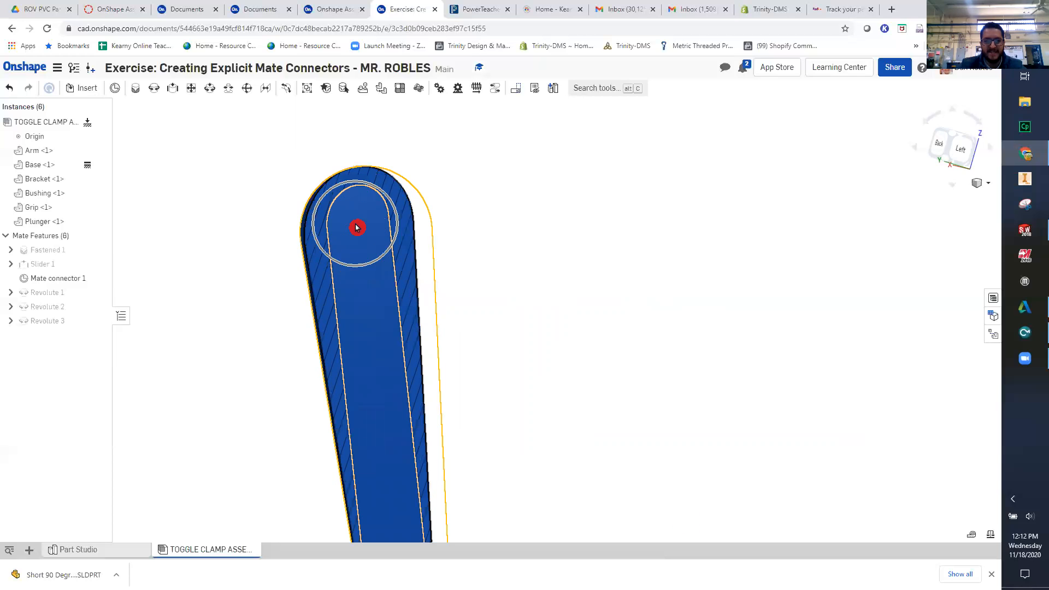
left_click(266, 182)
key("ctrl")
key("ctrl")
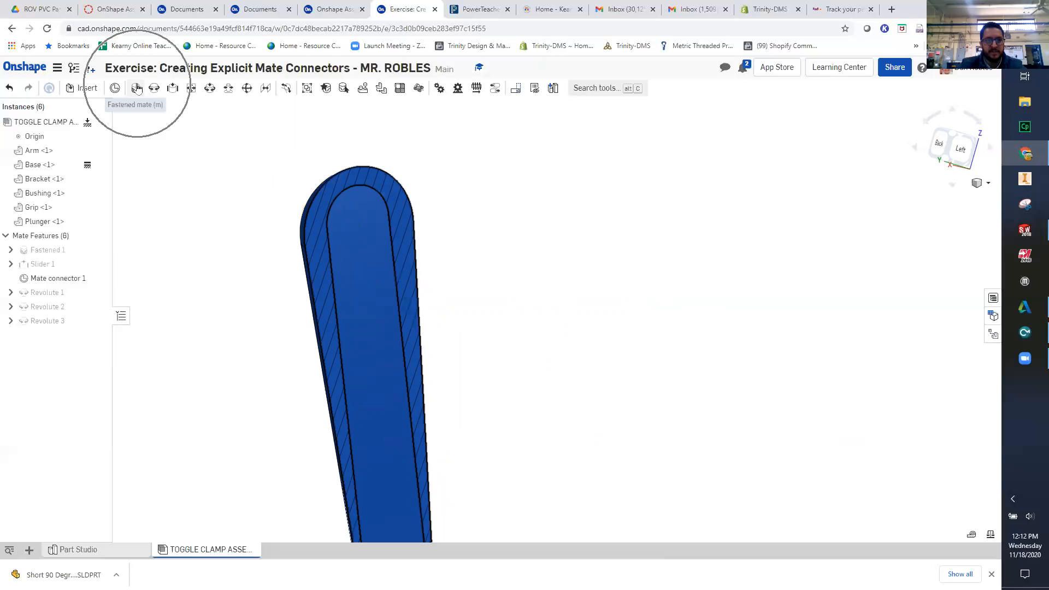
left_click(138, 88)
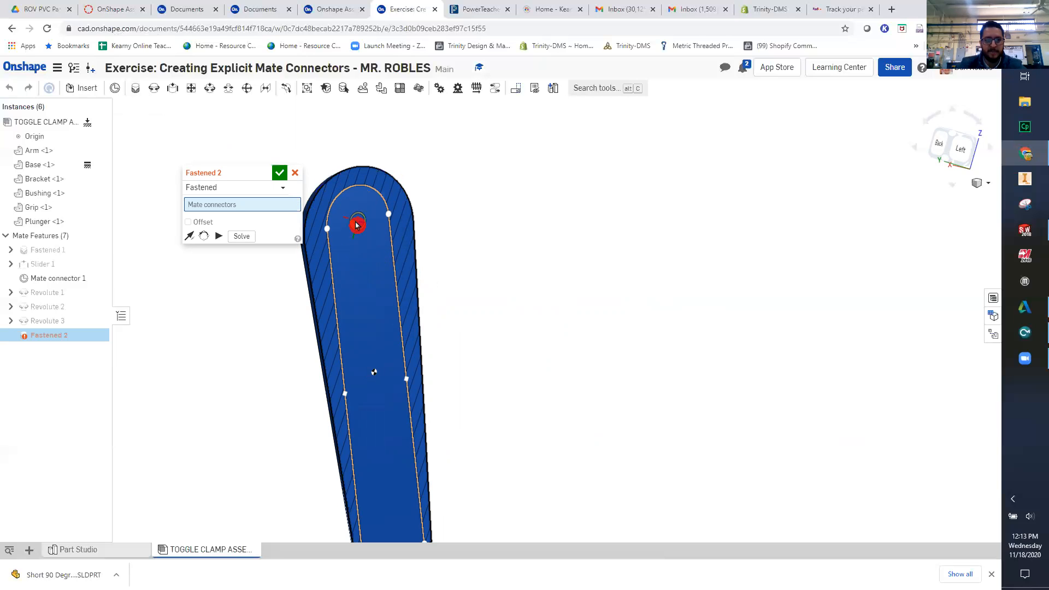
left_click(402, 234)
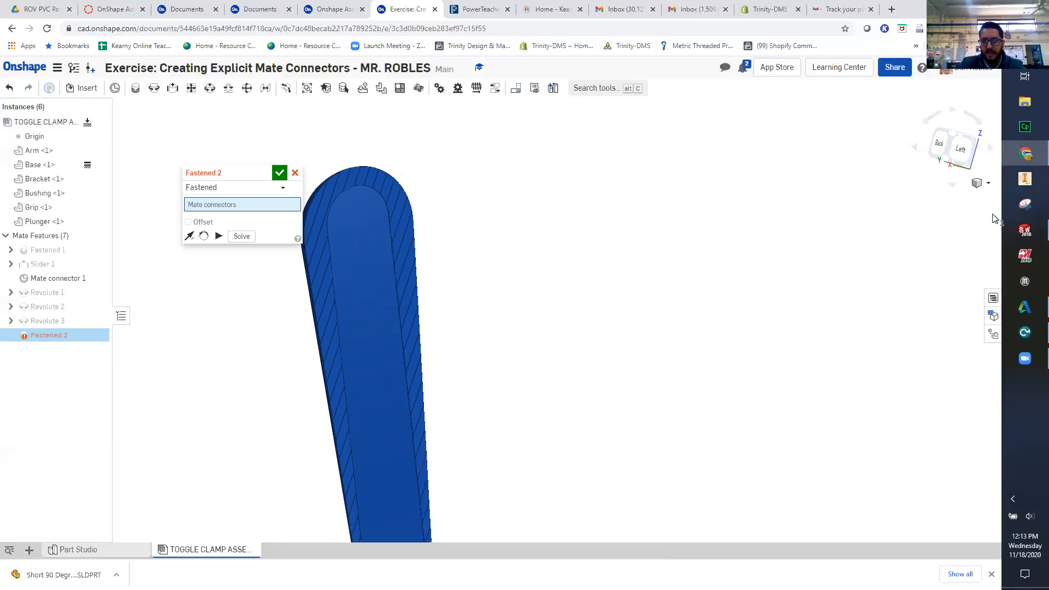
- Turn the section view off and pick the centre of the rounded upper end on the Arm's flat face as the second connector
left_click(988, 184)
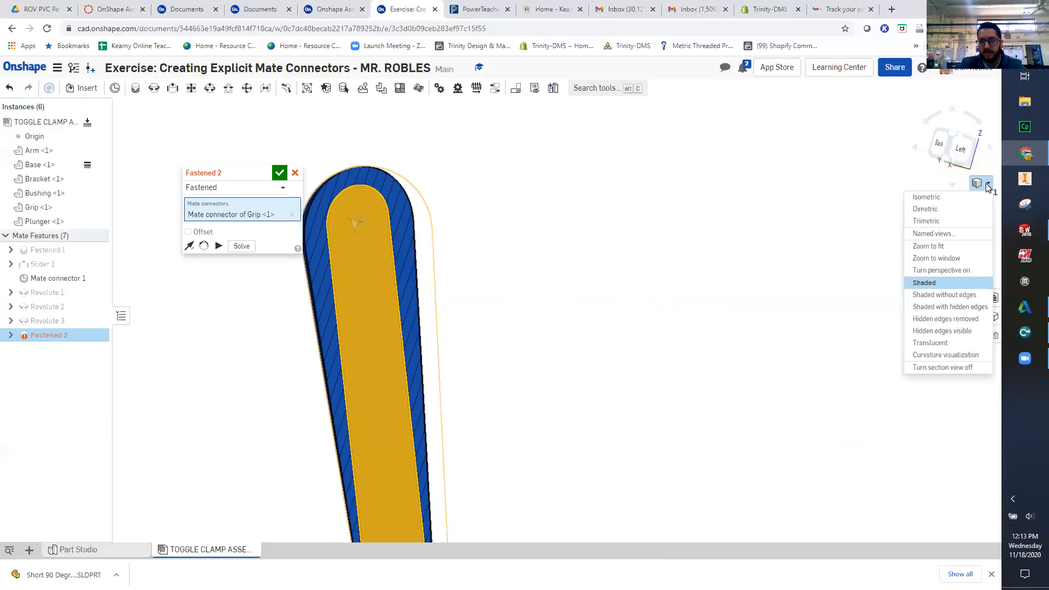
left_click(958, 368)
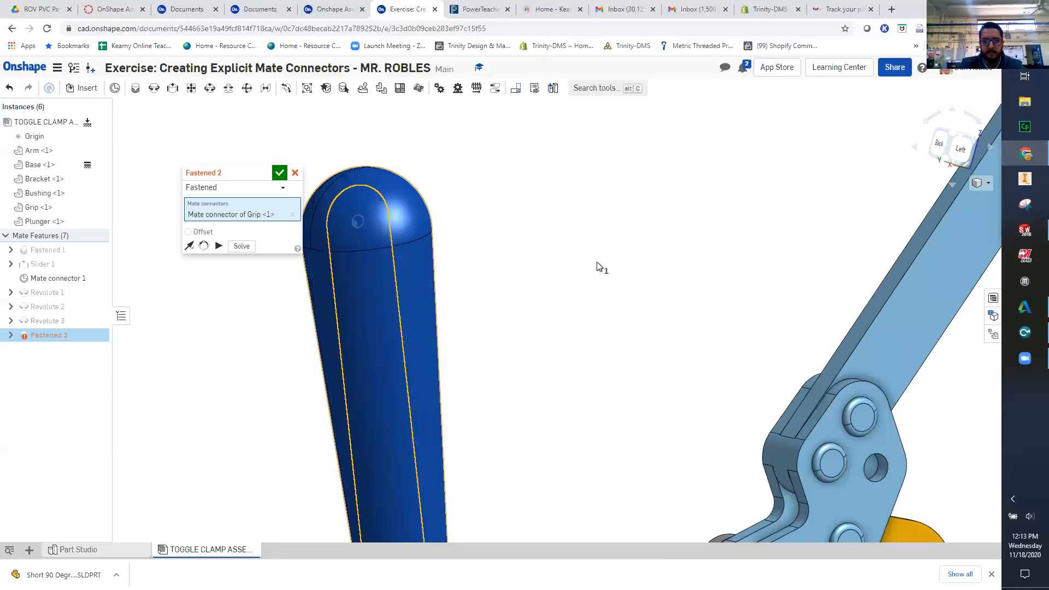
scroll(580, 240, "down", 3)
right_click_drag(607, 270, 565, 356)
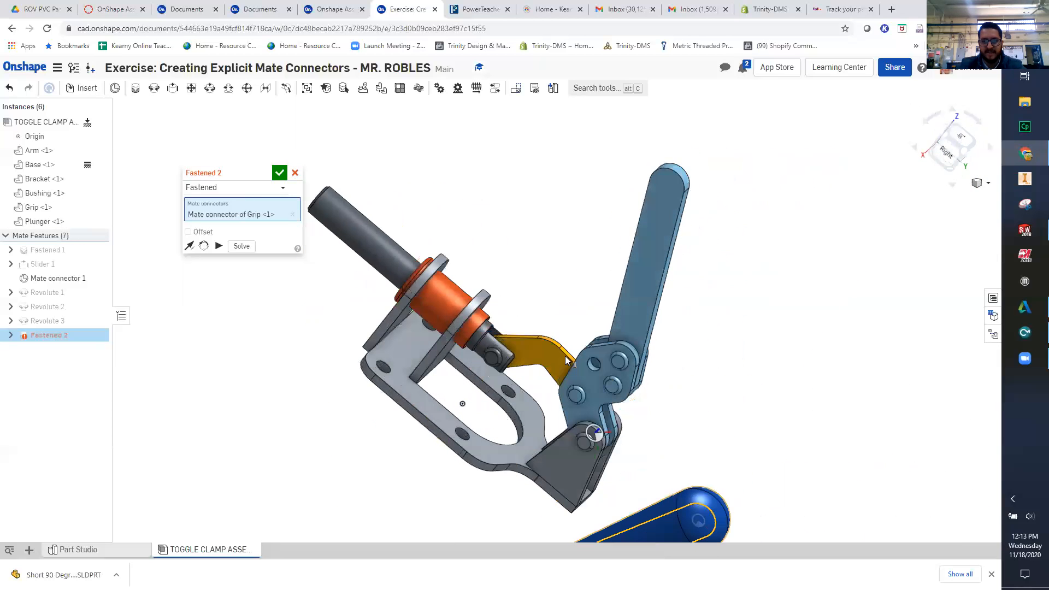
scroll(667, 193, "up", 5)
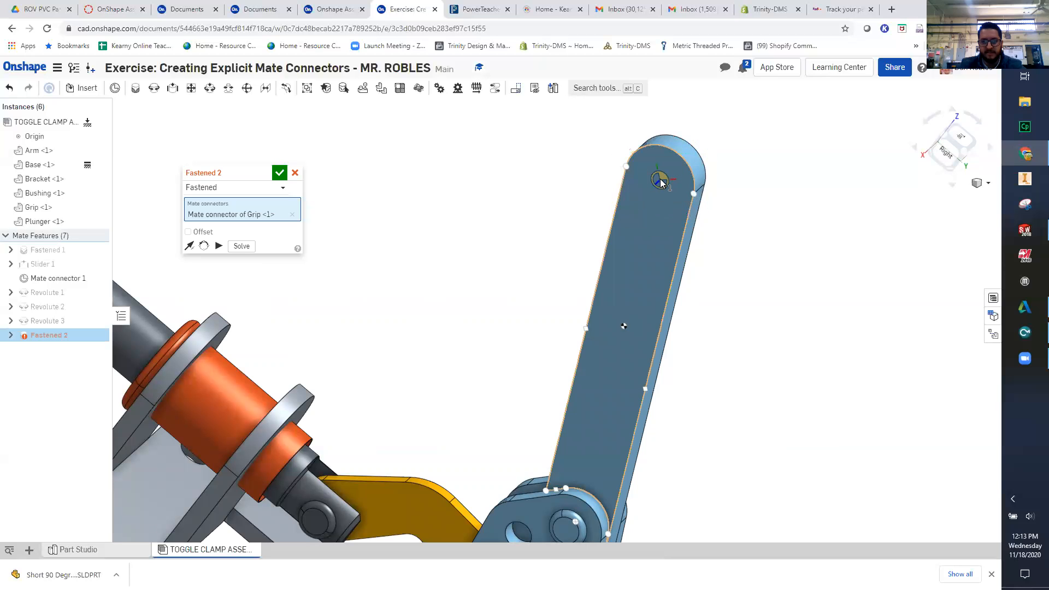
left_click(660, 180)
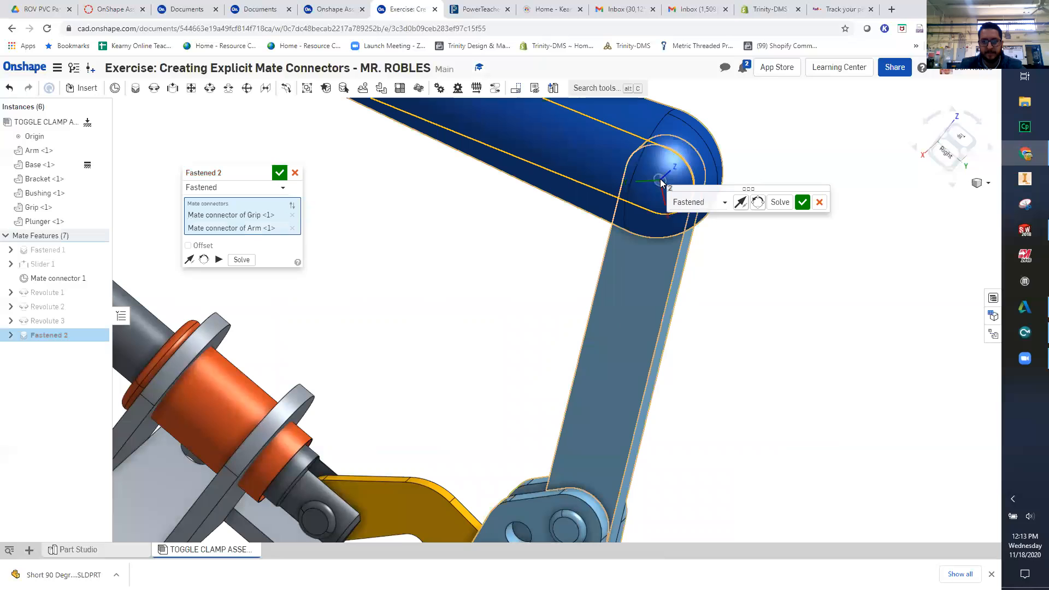
- Reorient the Fastened mate's secondary axis so the Grip slides over the Arm's length, and accept the mate
scroll(726, 281, "down", 5)
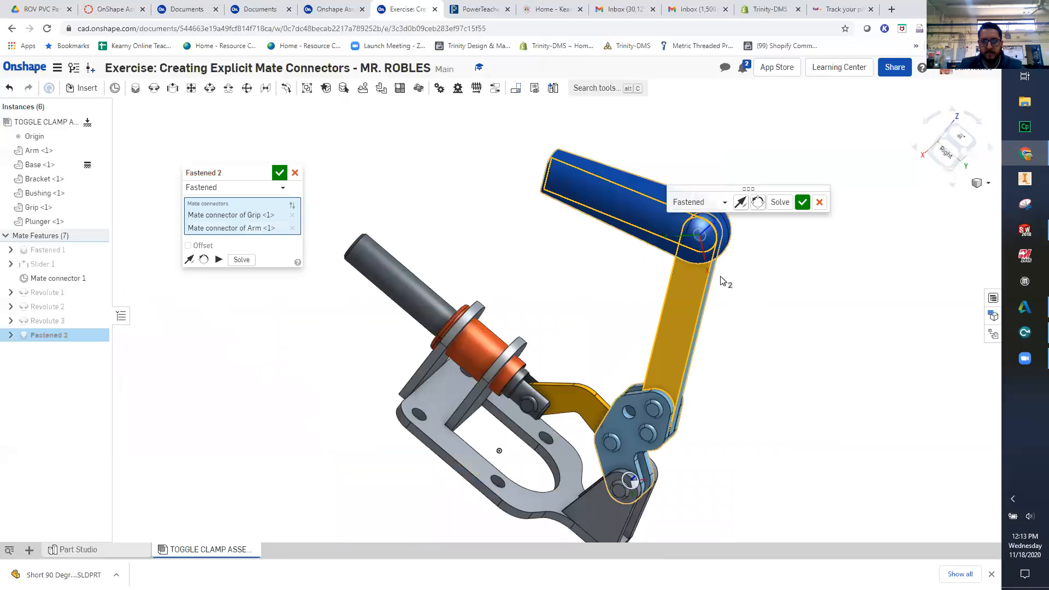
right_click_drag(771, 357, 509, 349)
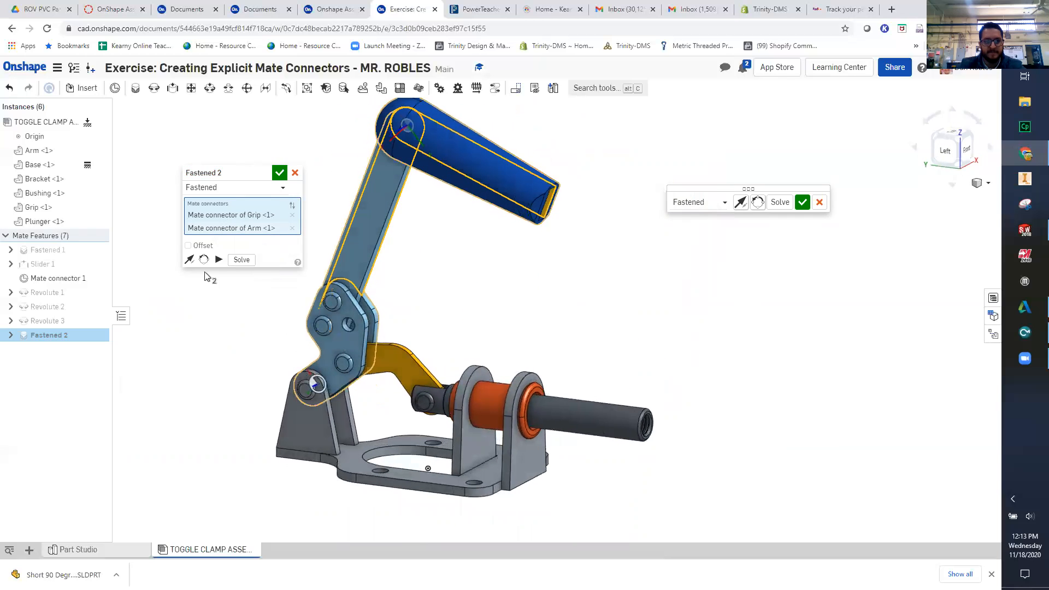
left_click(205, 259)
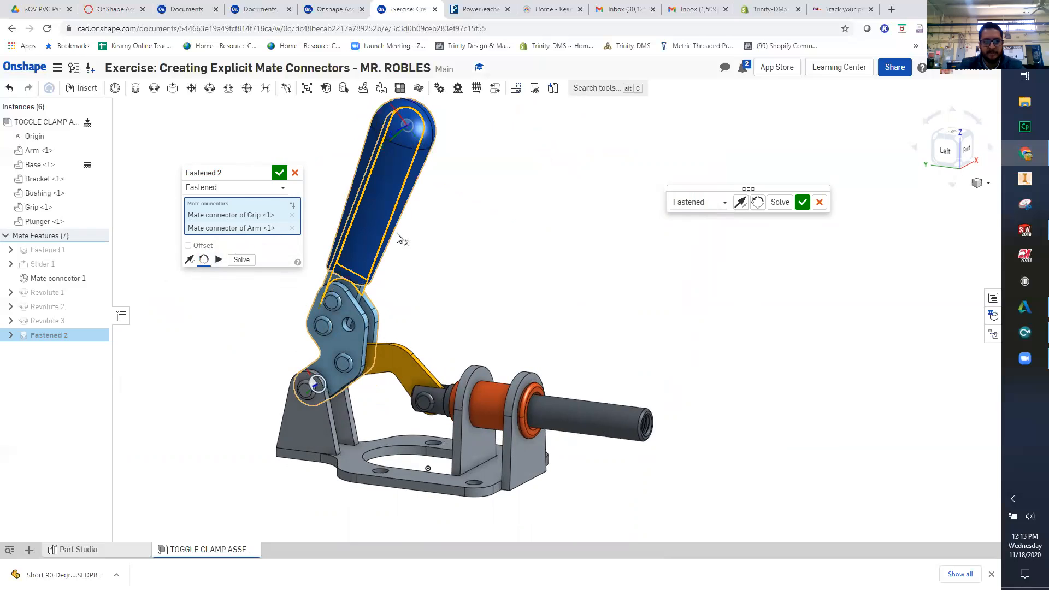
left_click(280, 176)
- Set the assembled toggle clamp to the Trimetric view
scroll(337, 268, "down", 2)
middle_click_drag(449, 327, 612, 314)
left_click(984, 184)
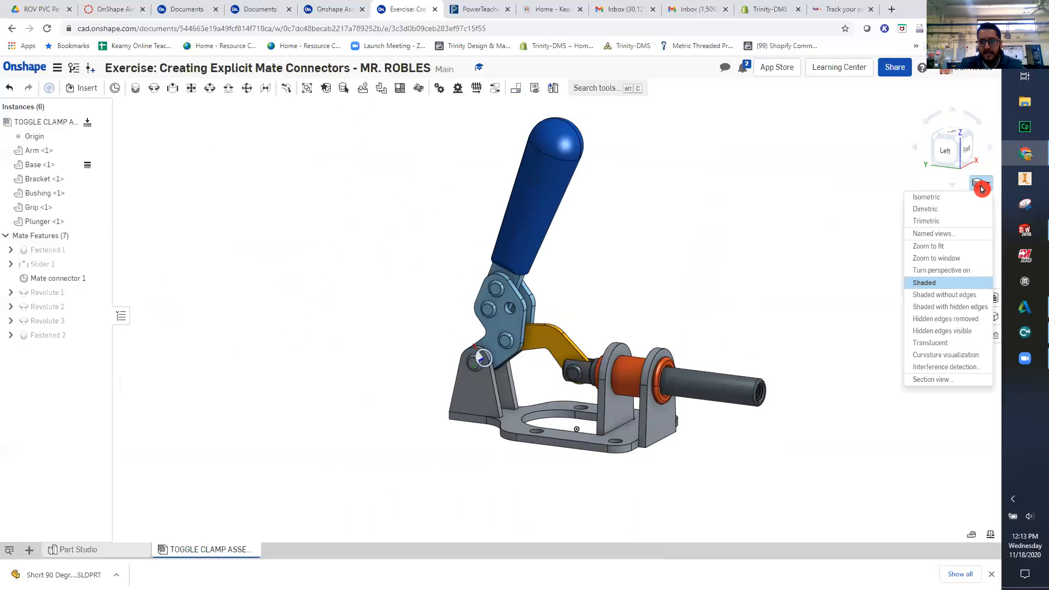
left_click(923, 220)
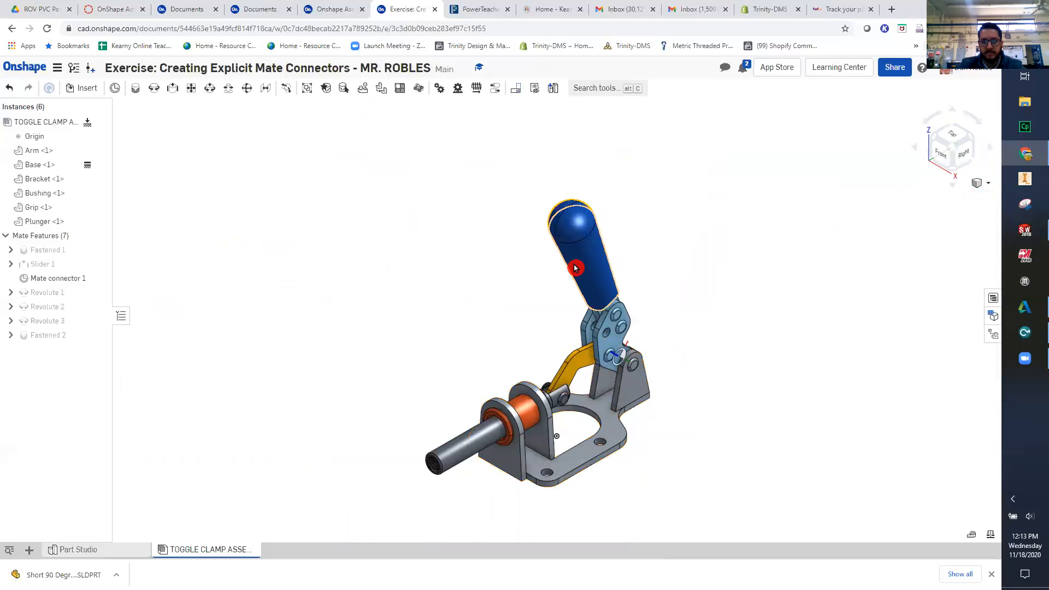
- Examine the assembled toggle clamp and its linkage from several sides, including the second Revolute mate
right_click_drag(561, 456, 435, 258)
left_click_drag(435, 257, 253, 385)
left_click_drag(488, 282, 584, 333)
left_click_drag(264, 304, 590, 306)
right_click_drag(465, 470, 433, 387)
left_click_drag(507, 325, 419, 298)
middle_click_drag(415, 399, 478, 361)
mouse_move(478, 360)
right_mouse_down()
mouse_move(485, 388)
mouse_move(470, 349)
right_mouse_up()
scroll(494, 235, "up", 3)
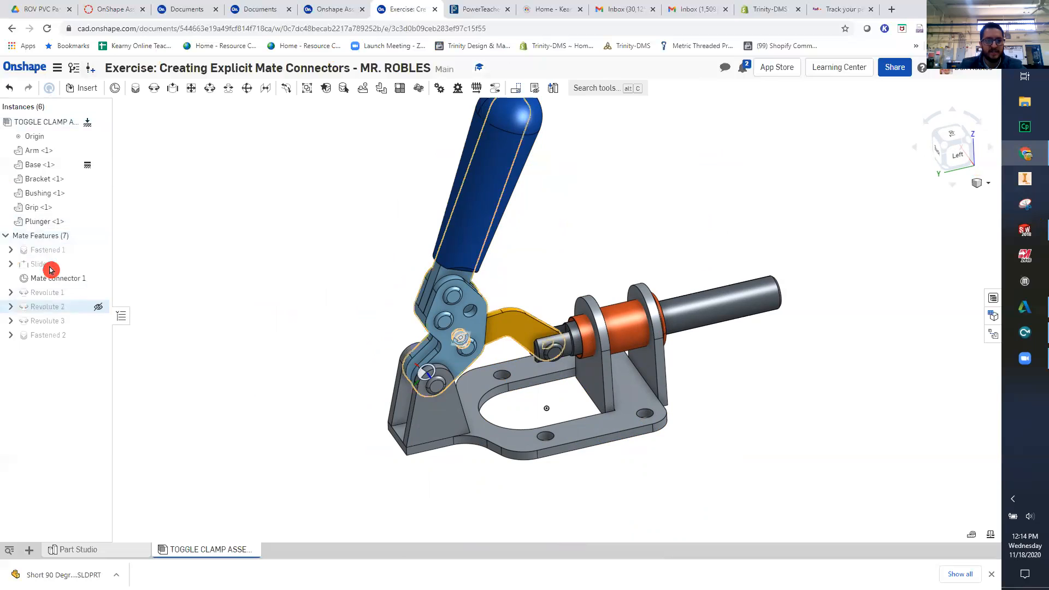
left_click(48, 306)
left_click(255, 251)
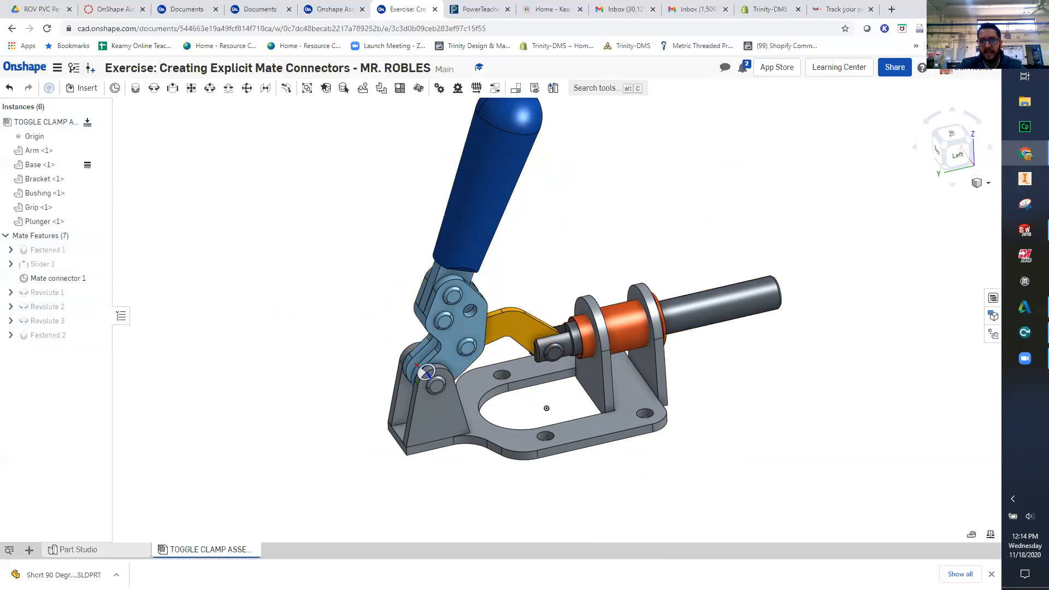